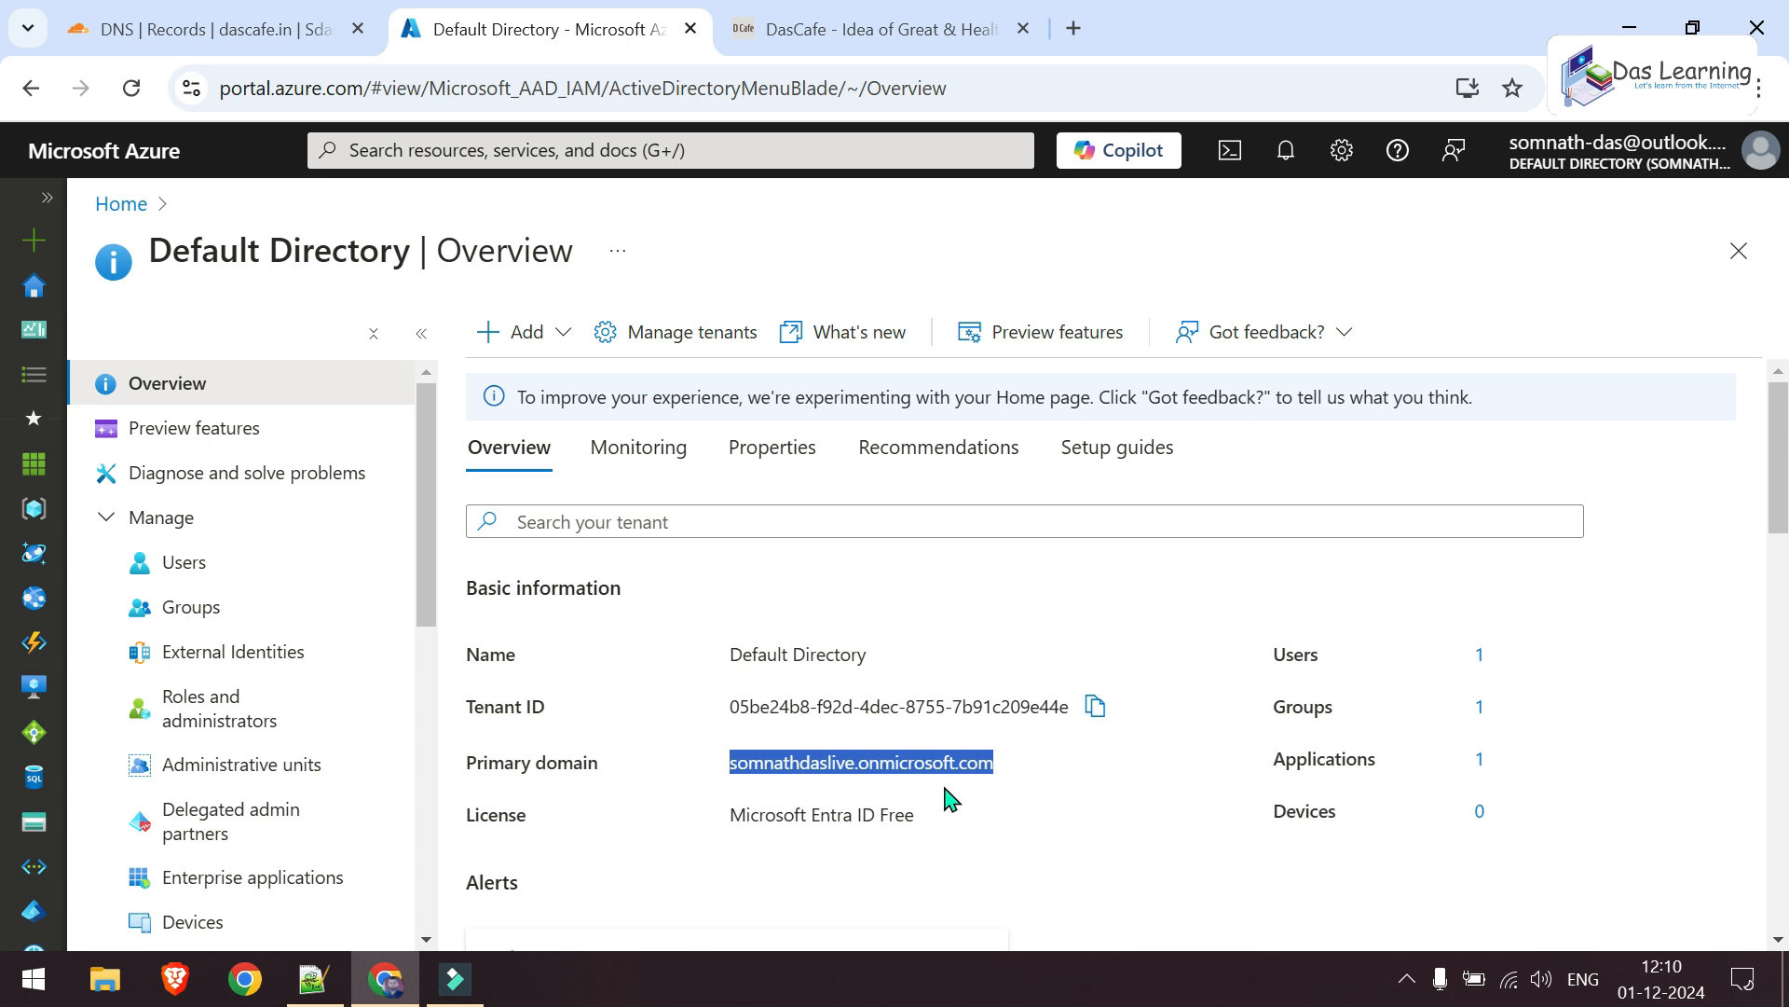
Step: Start creating a new internal user, check its available domains, then abandon it
left_click(191, 563)
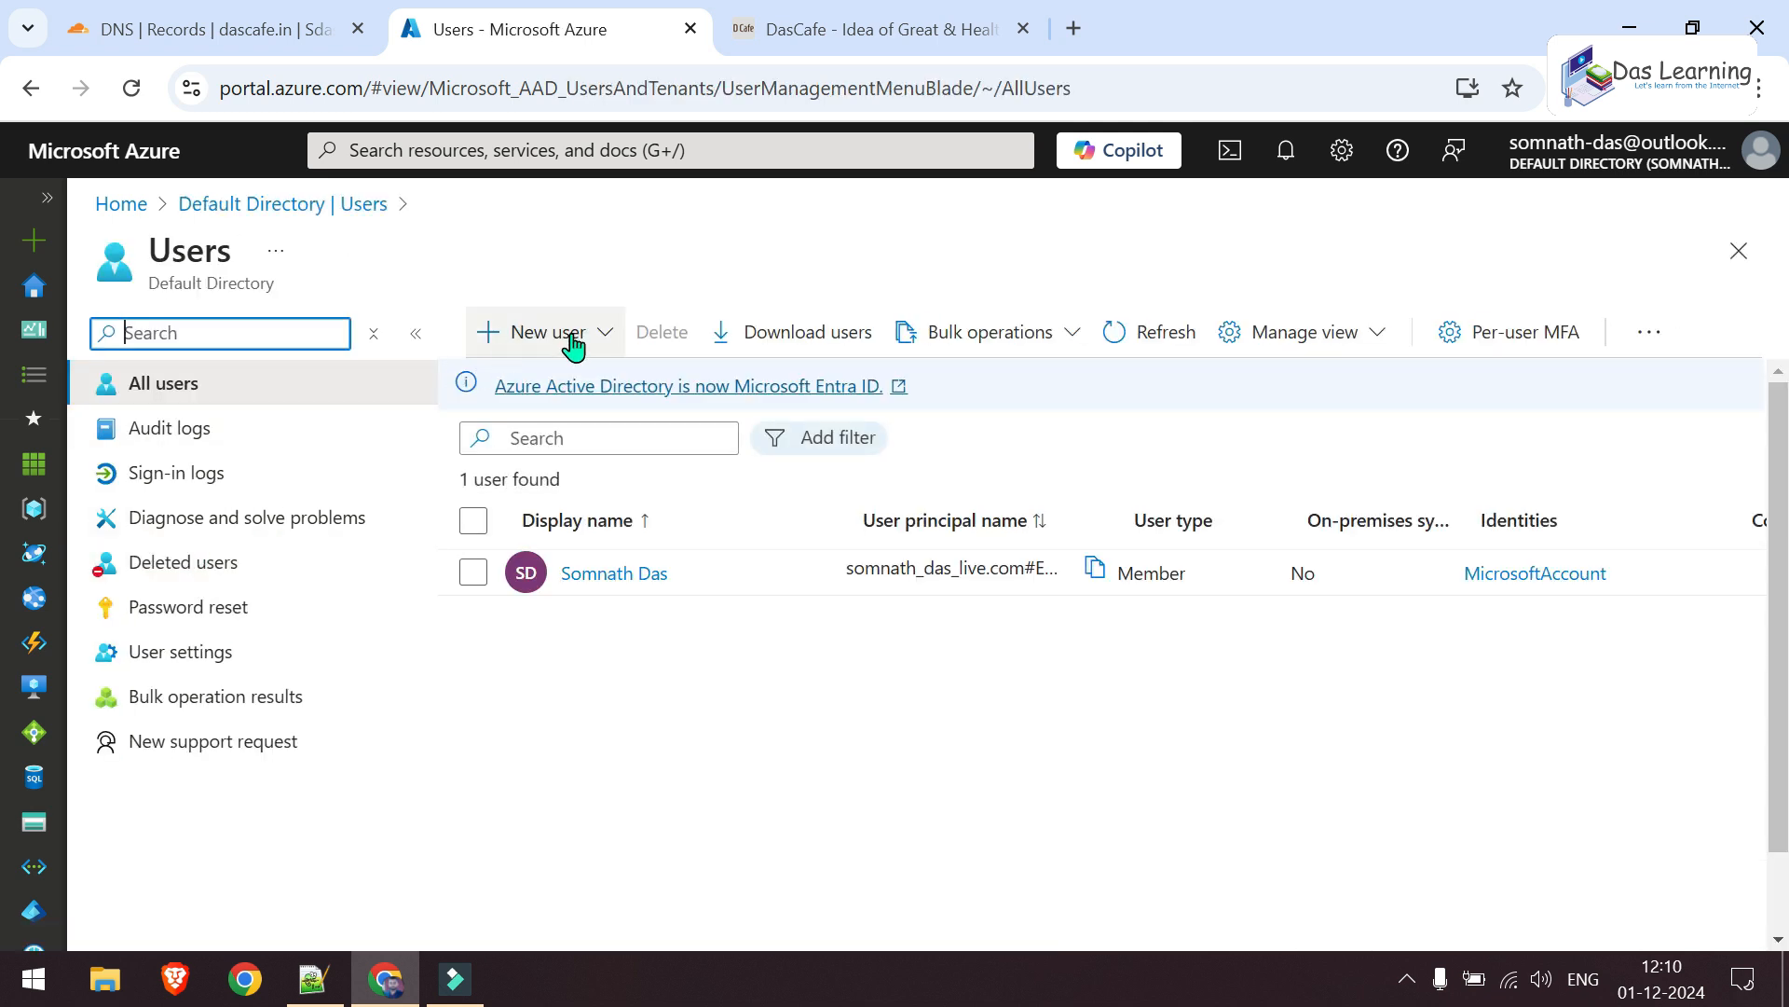
left_click(571, 338)
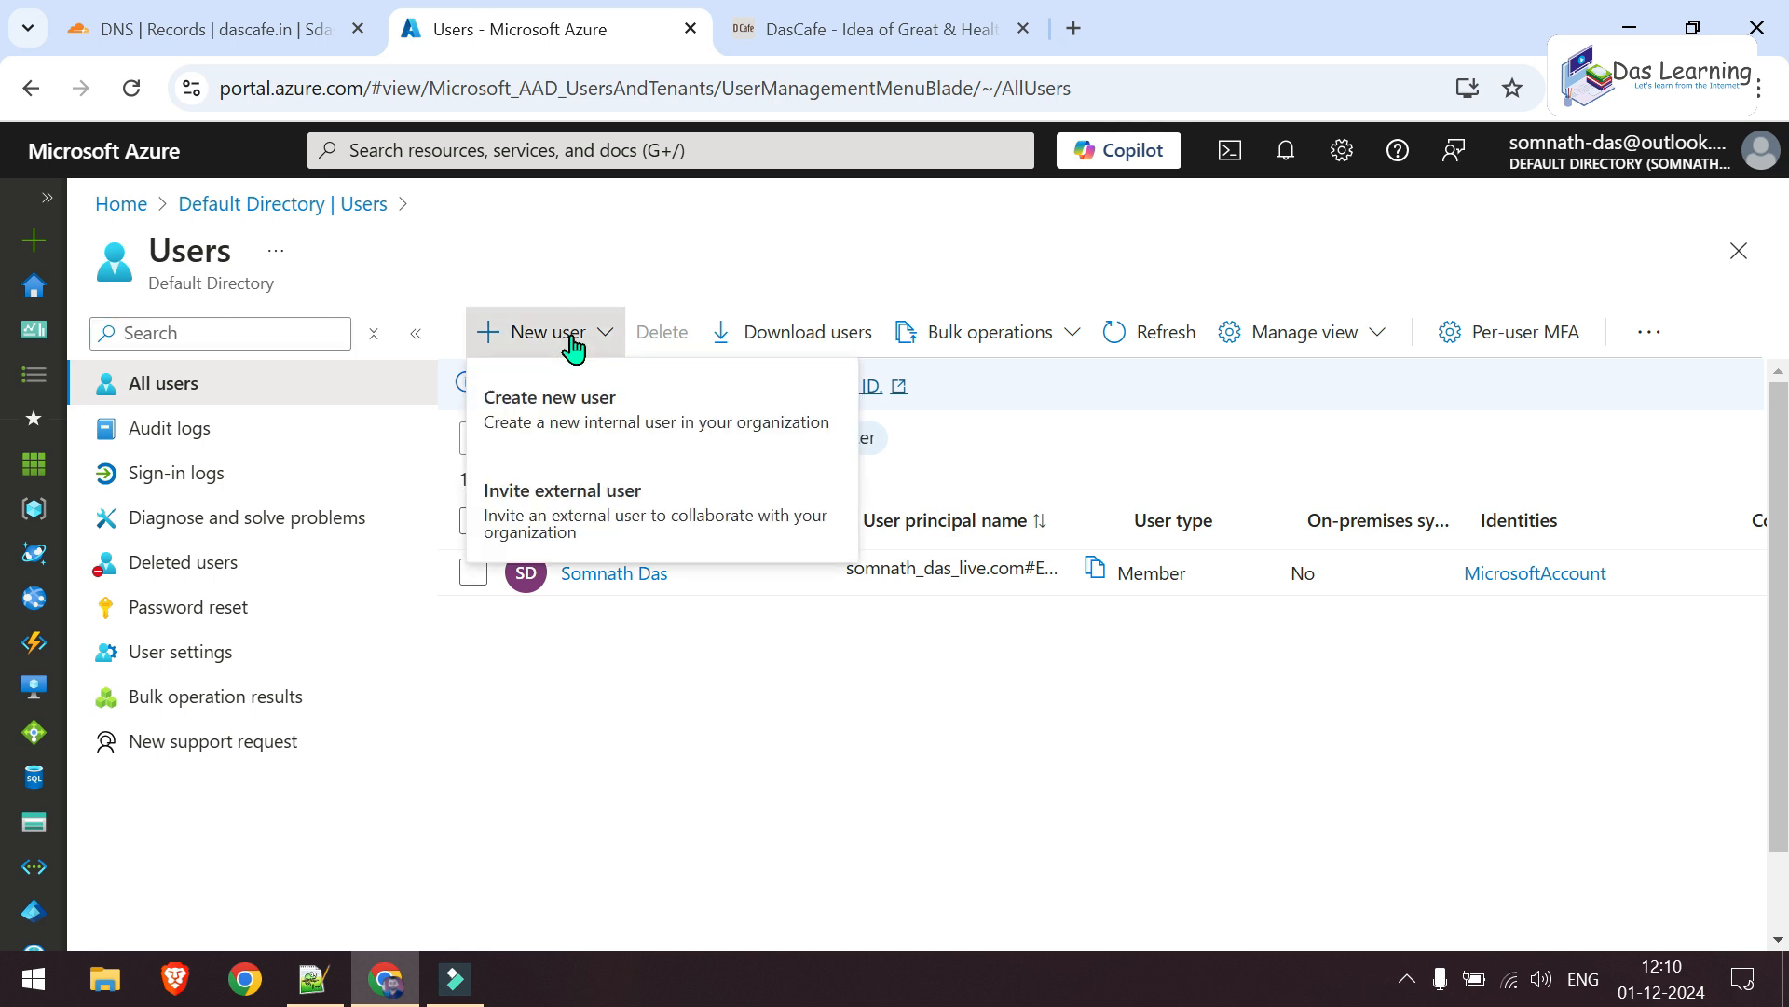
left_click(551, 411)
left_click(792, 553)
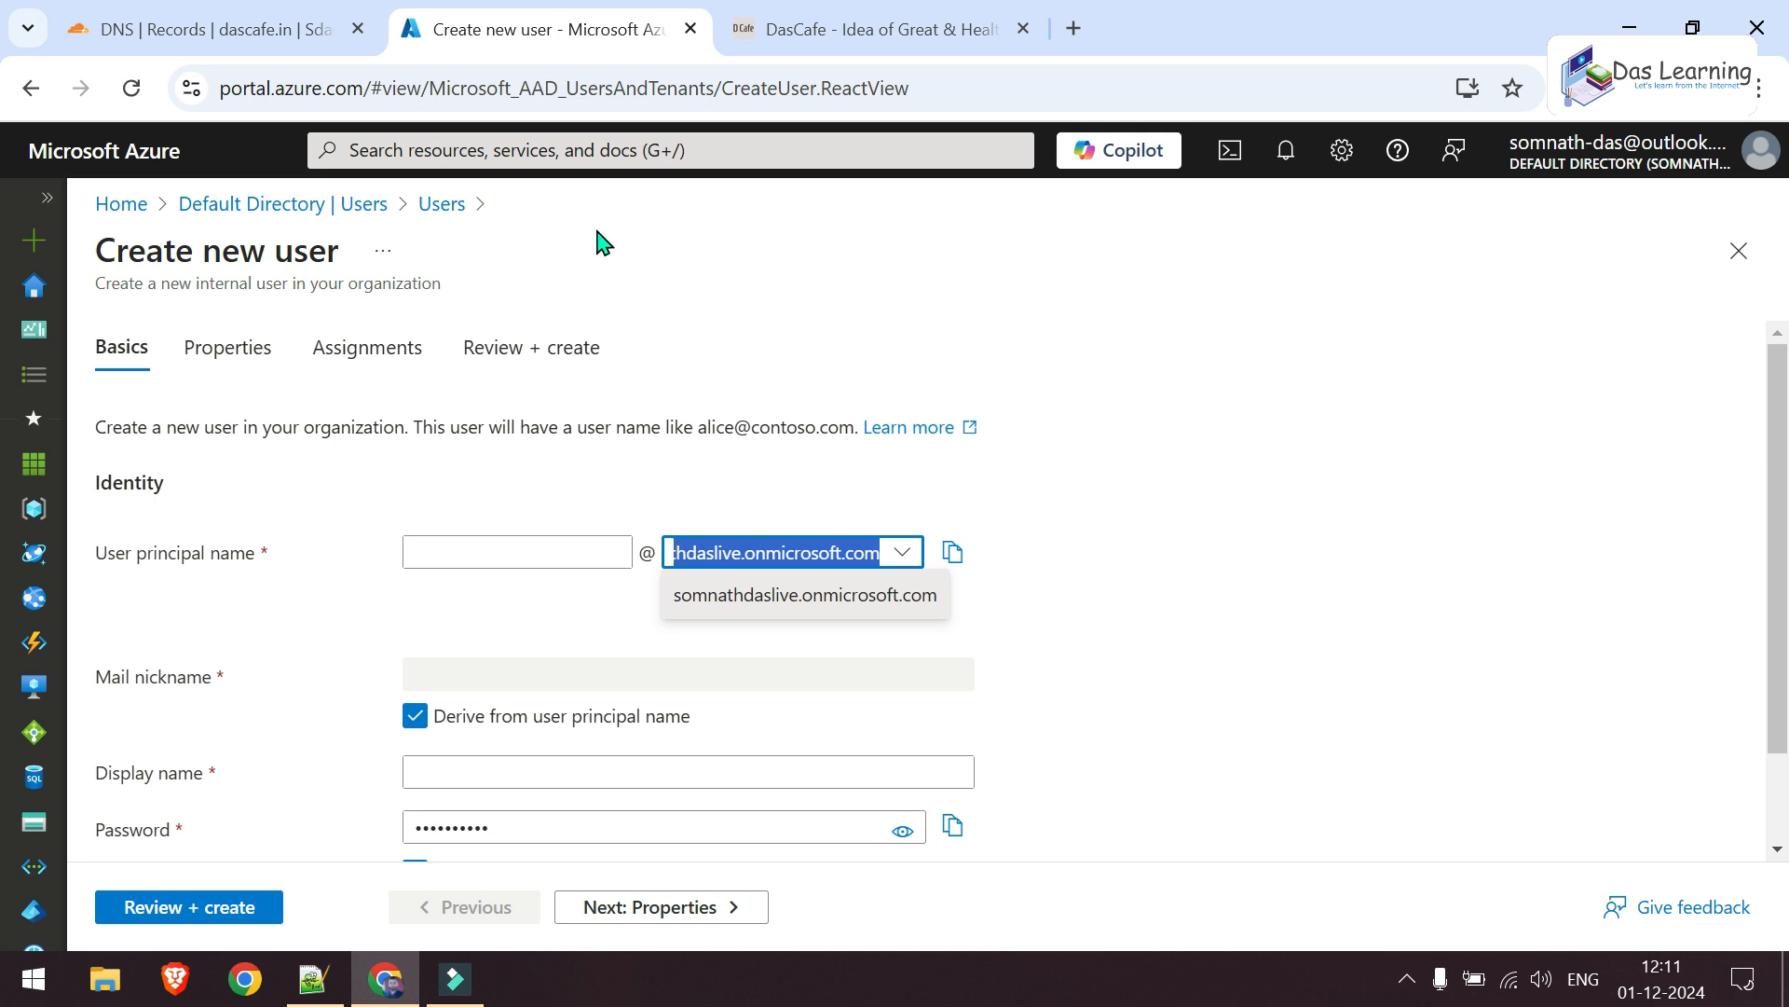
key("alt+Left")
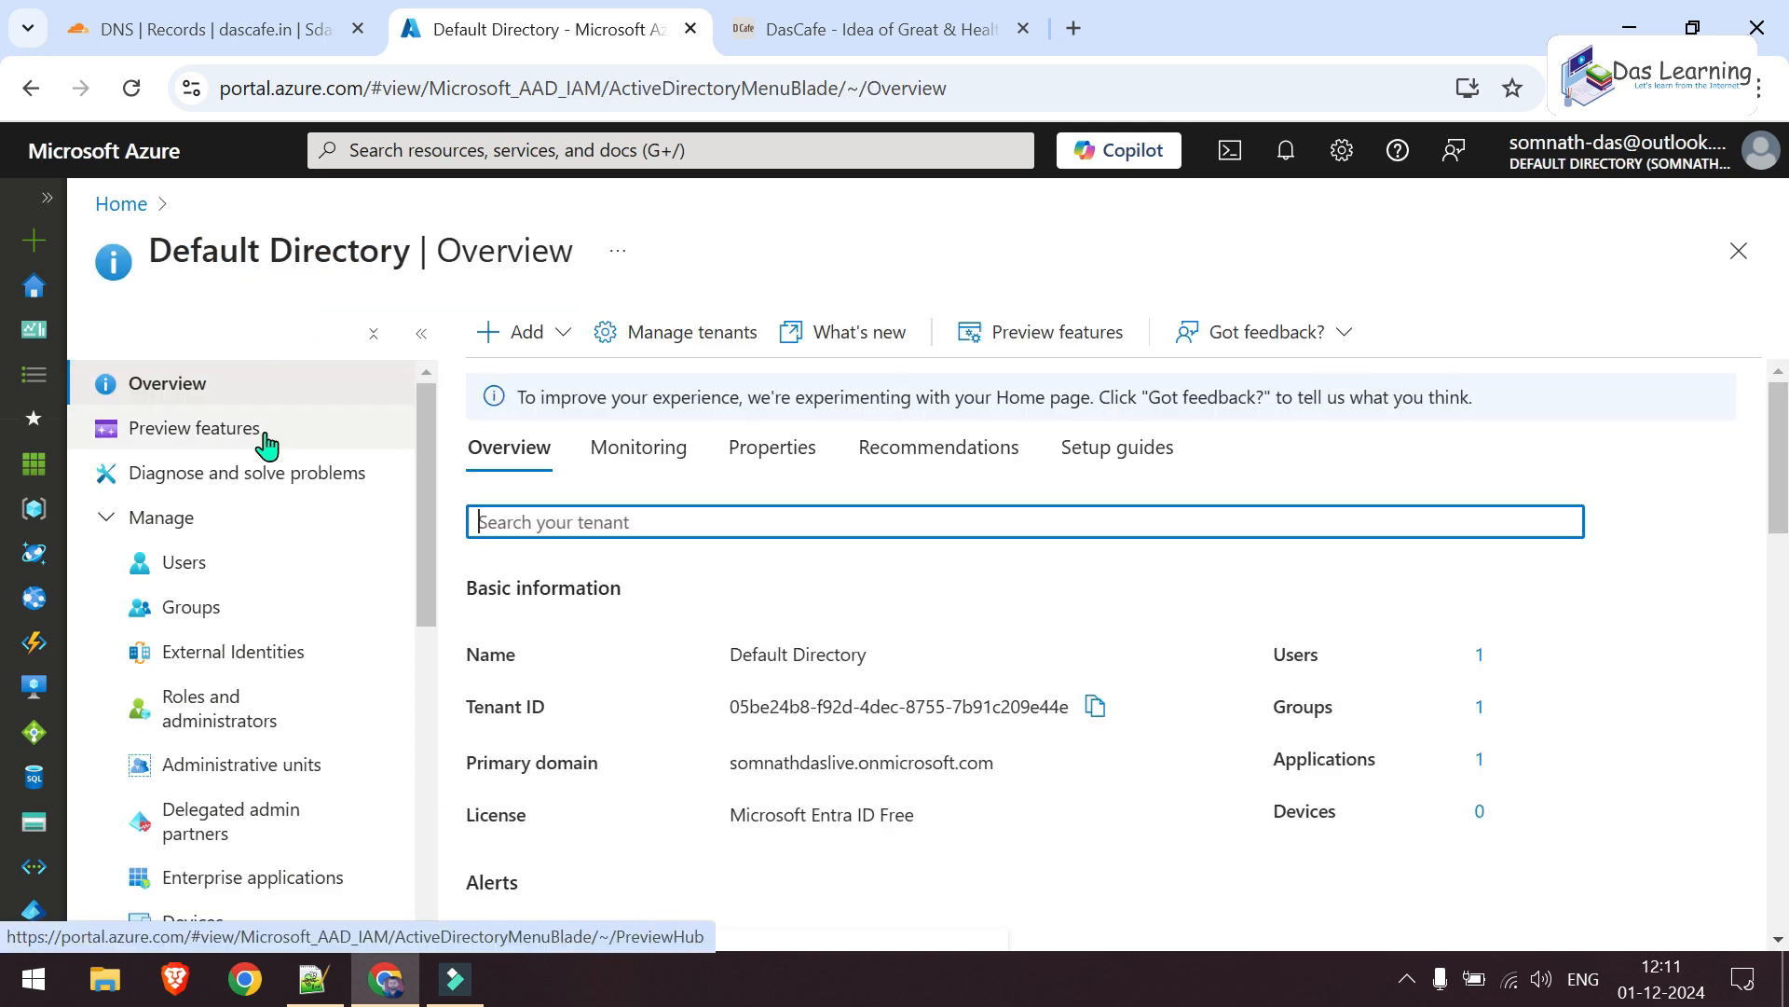
Step: Browse the DasCafe website and select its dascafe.in address
left_click(806, 33)
scroll(668, 444, "down", 4)
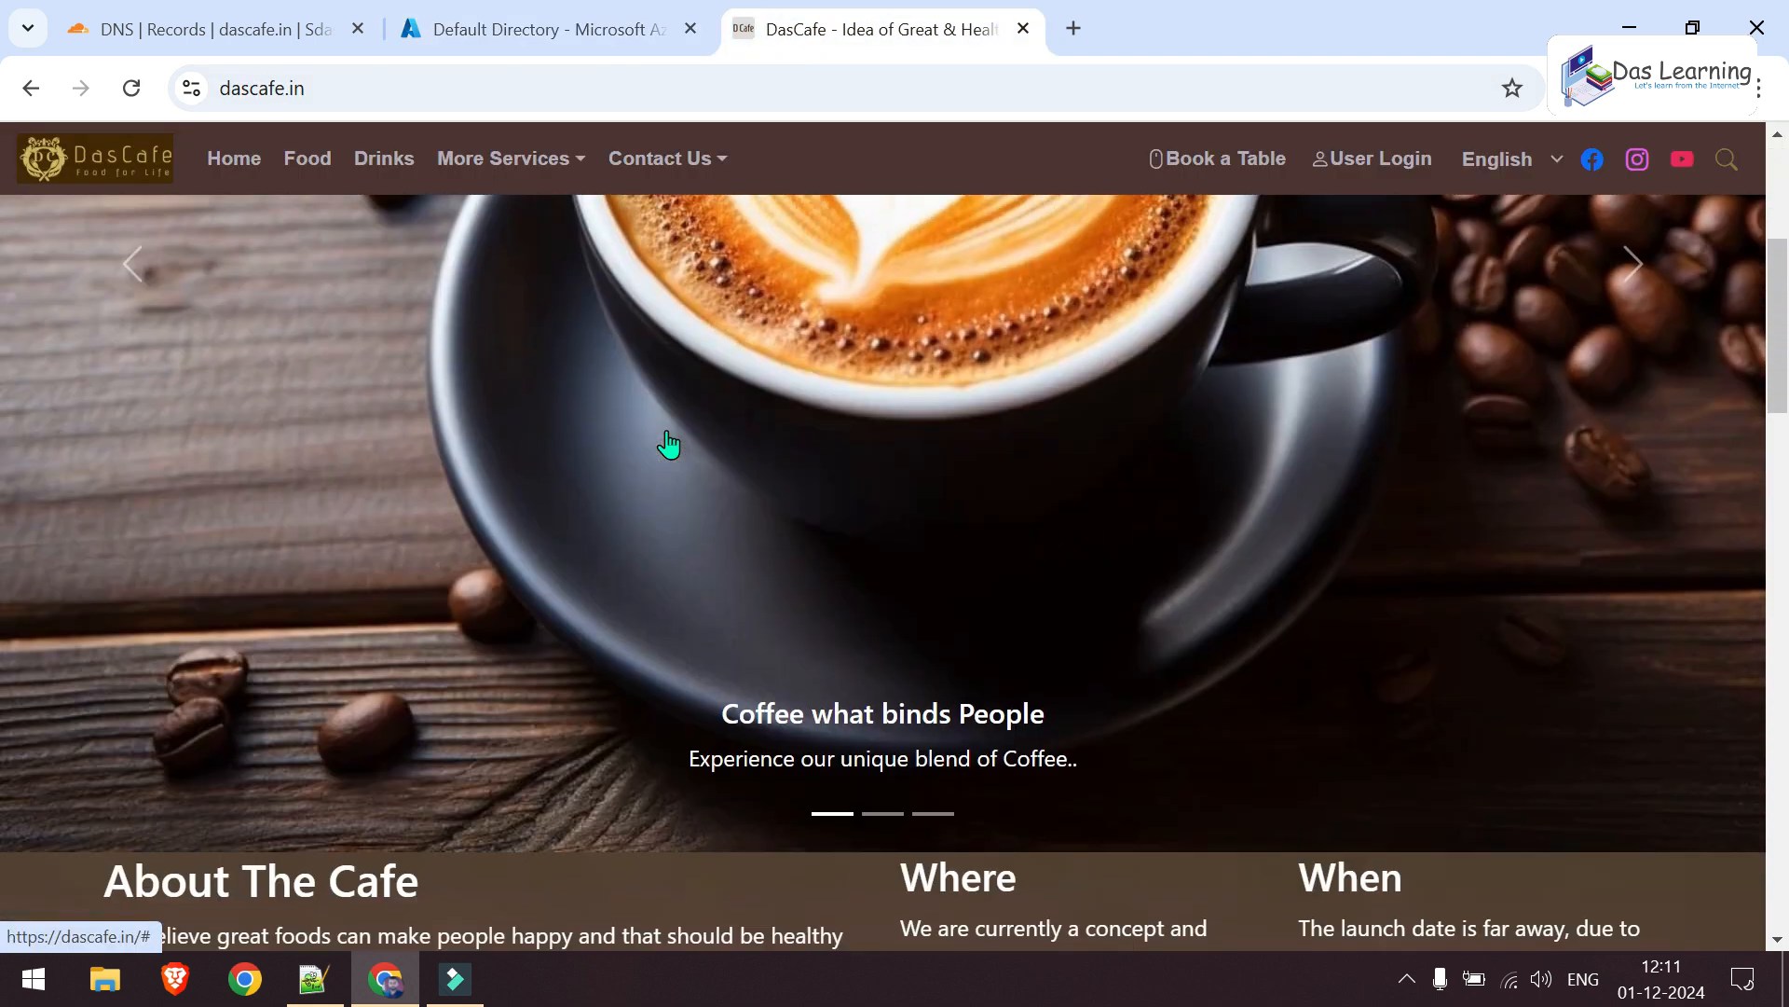
scroll(668, 444, "down", 8)
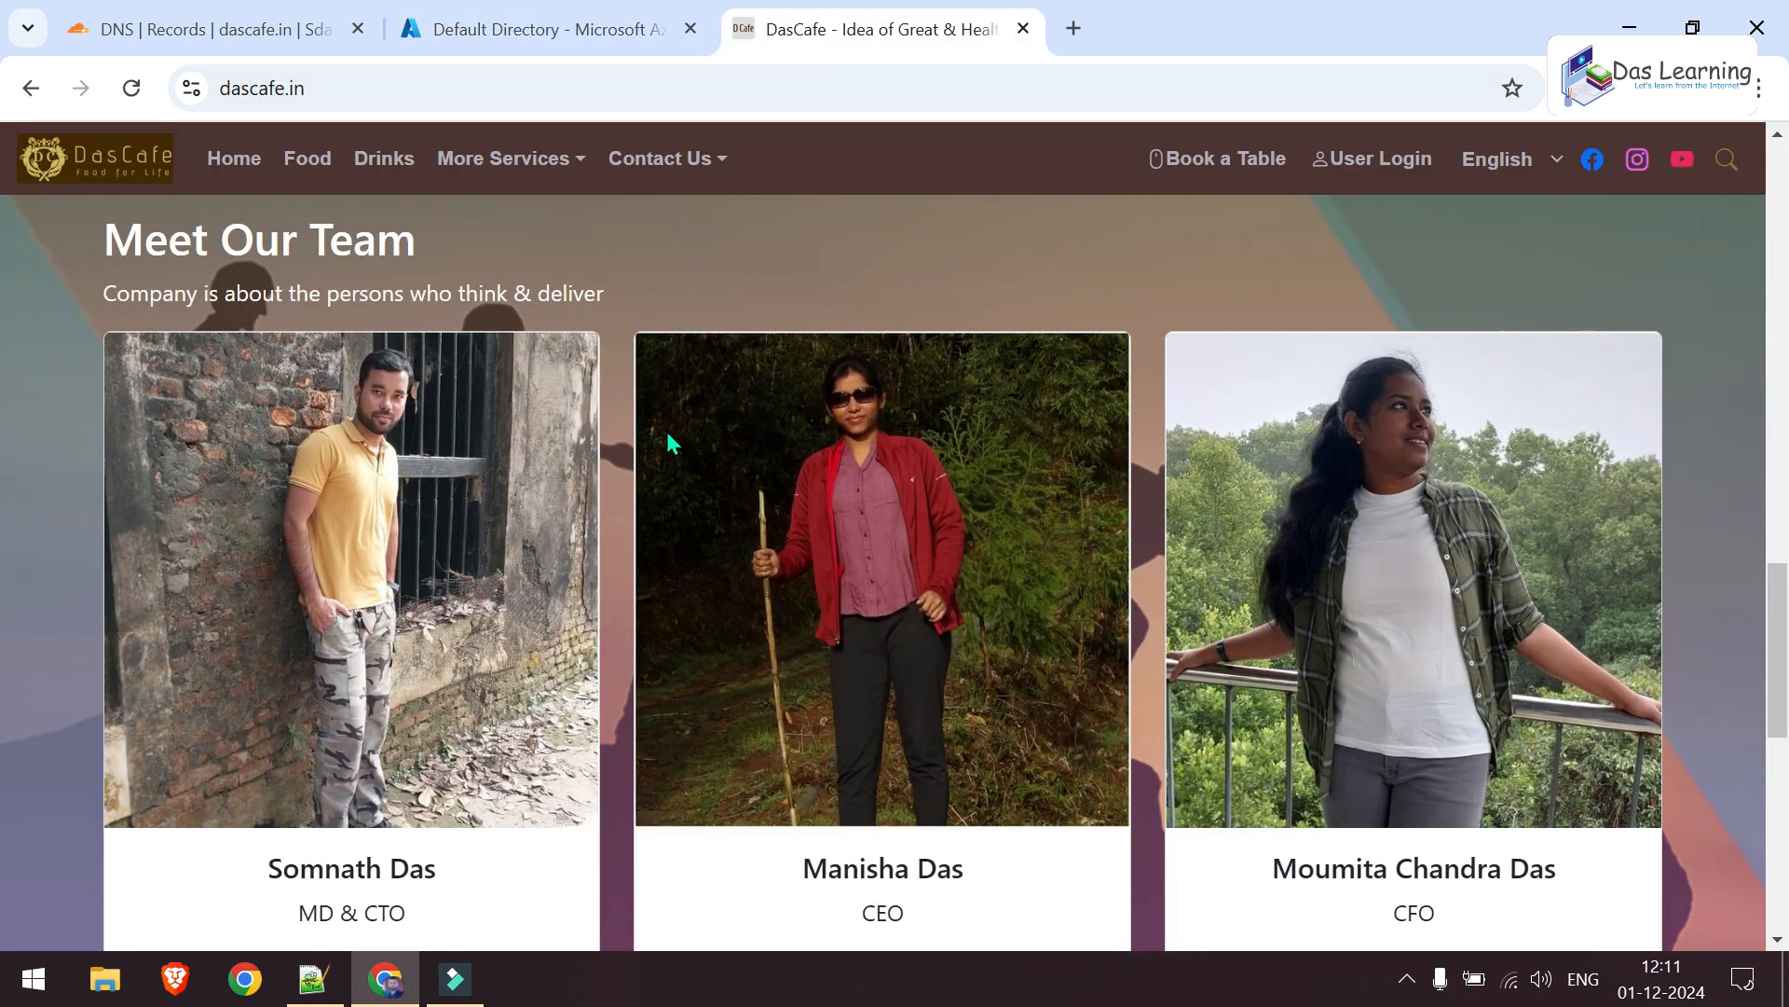
scroll(668, 444, "down", 5)
scroll(668, 439, "up", 15)
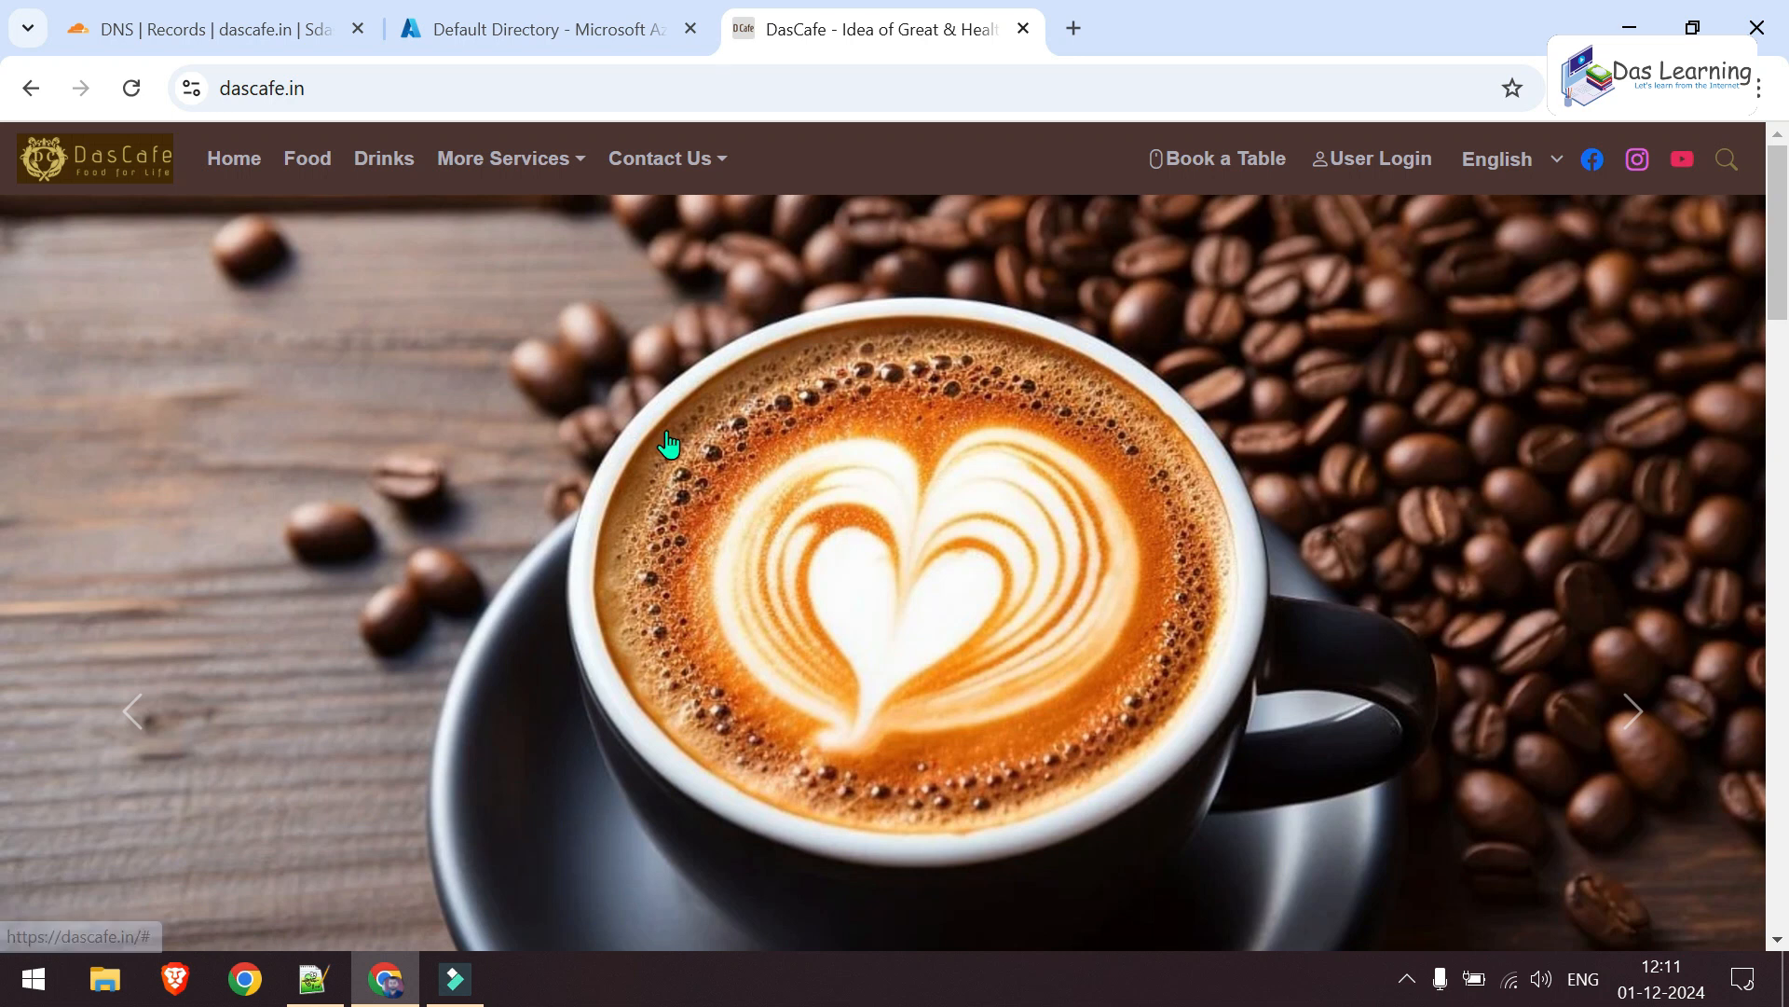
left_click_drag(371, 90, 216, 80)
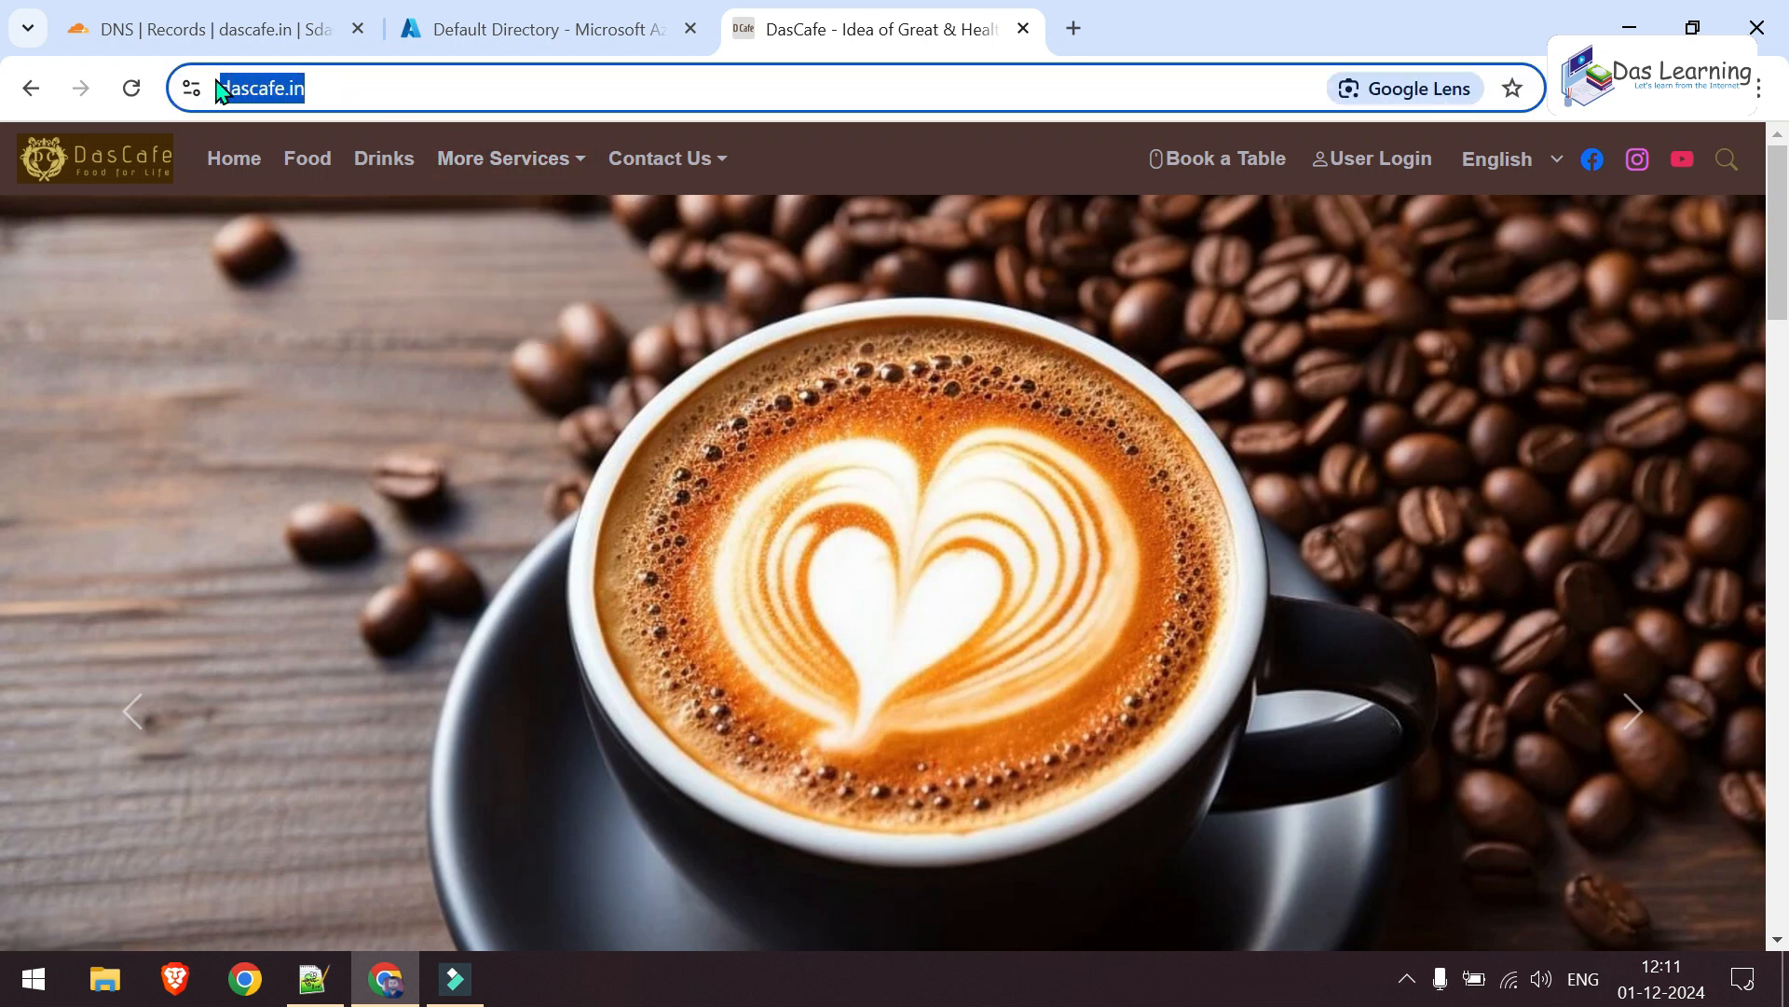
Step: Reopen Microsoft Entra ID from Azure Home by searching 'entra', then return to DasCafe
left_click(479, 31)
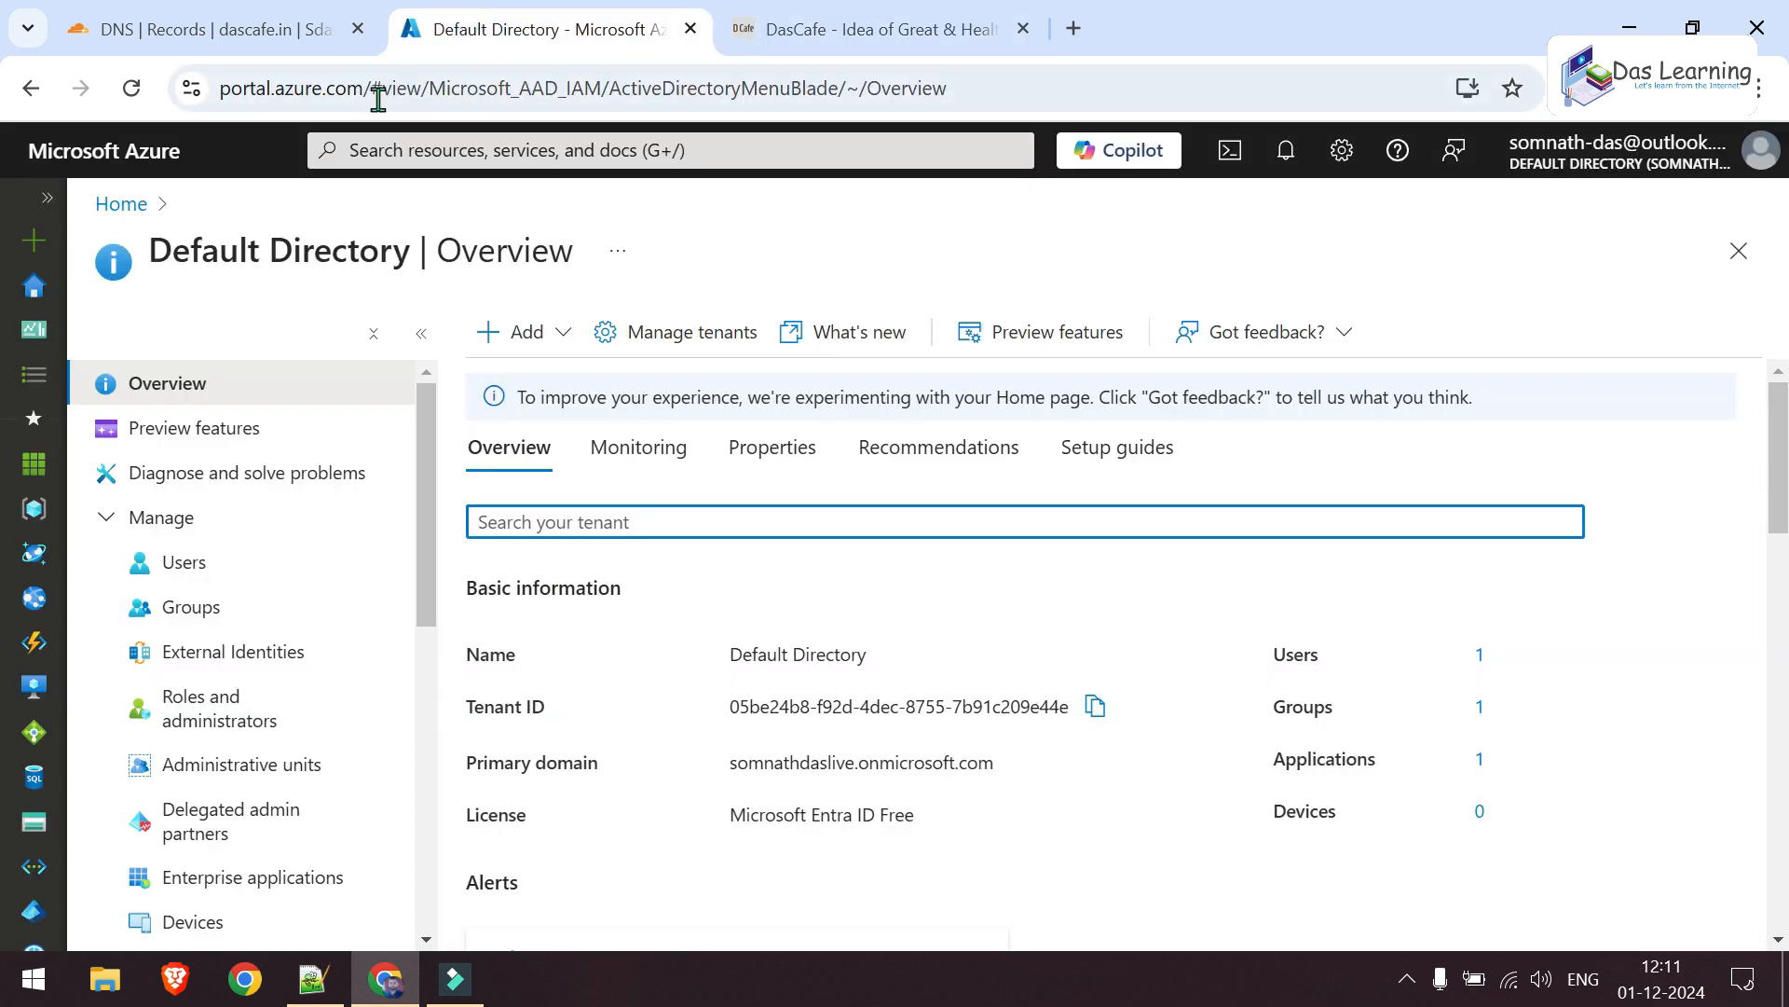
left_click(131, 207)
mouse_move(403, 296)
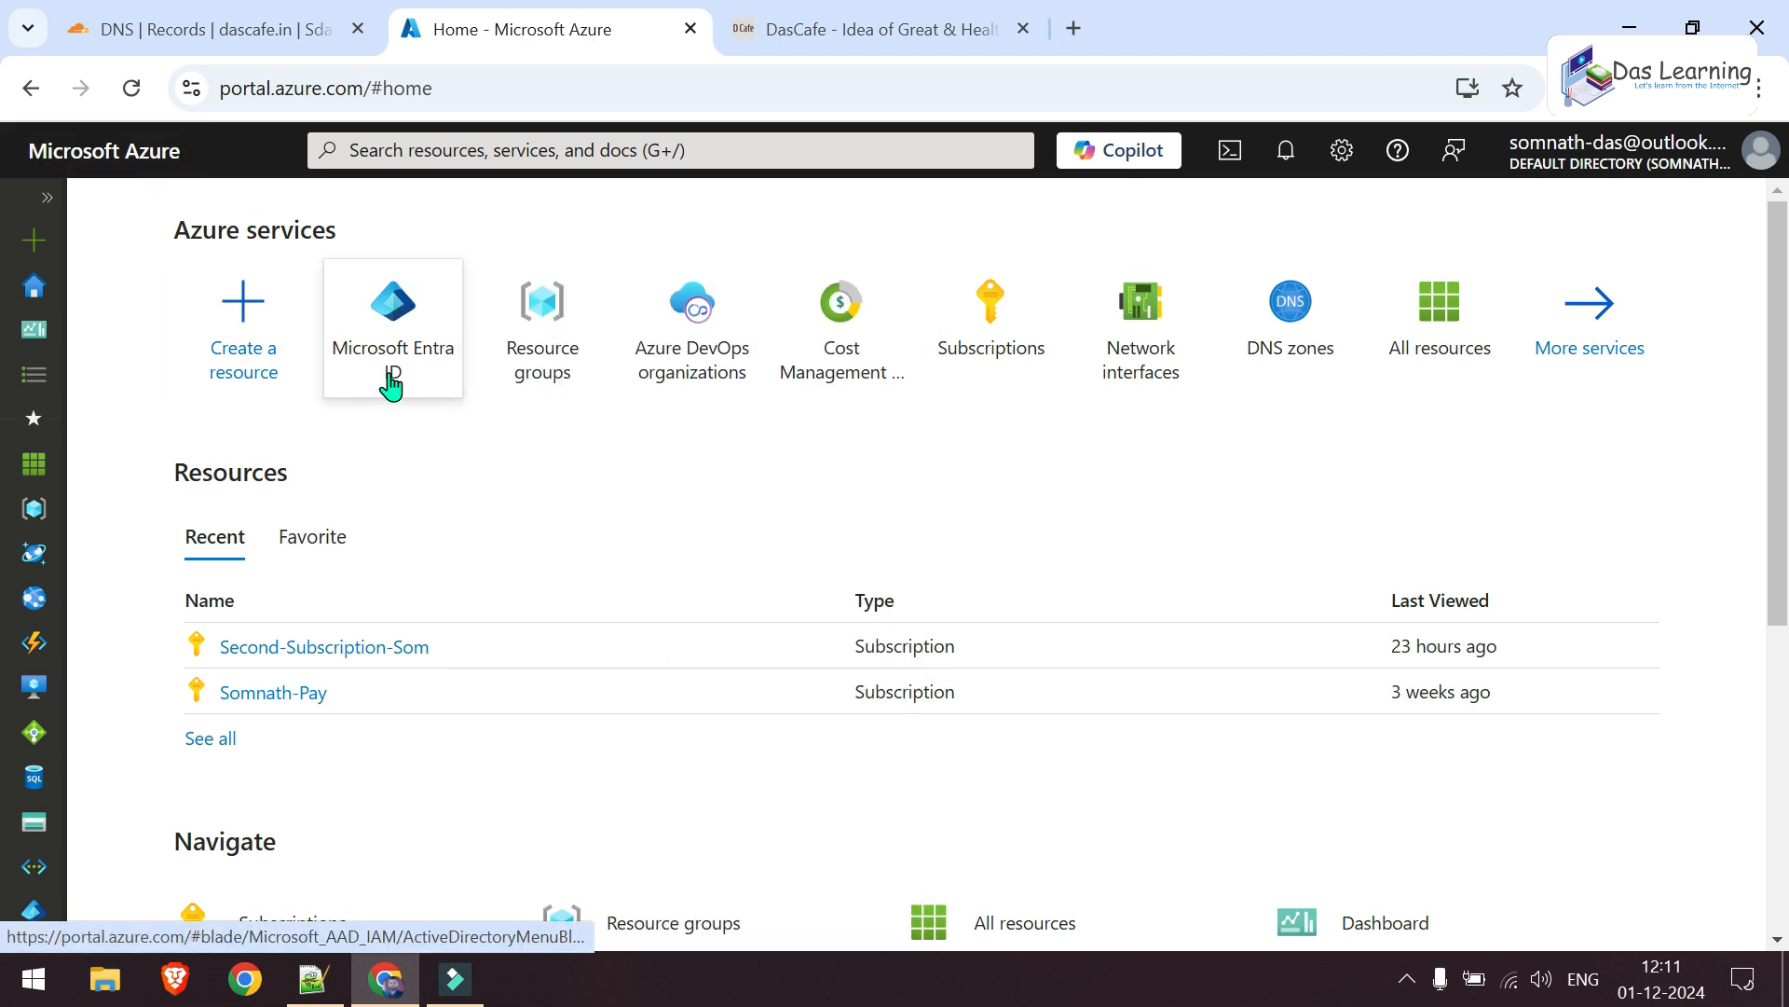
left_click(451, 149)
type("entra")
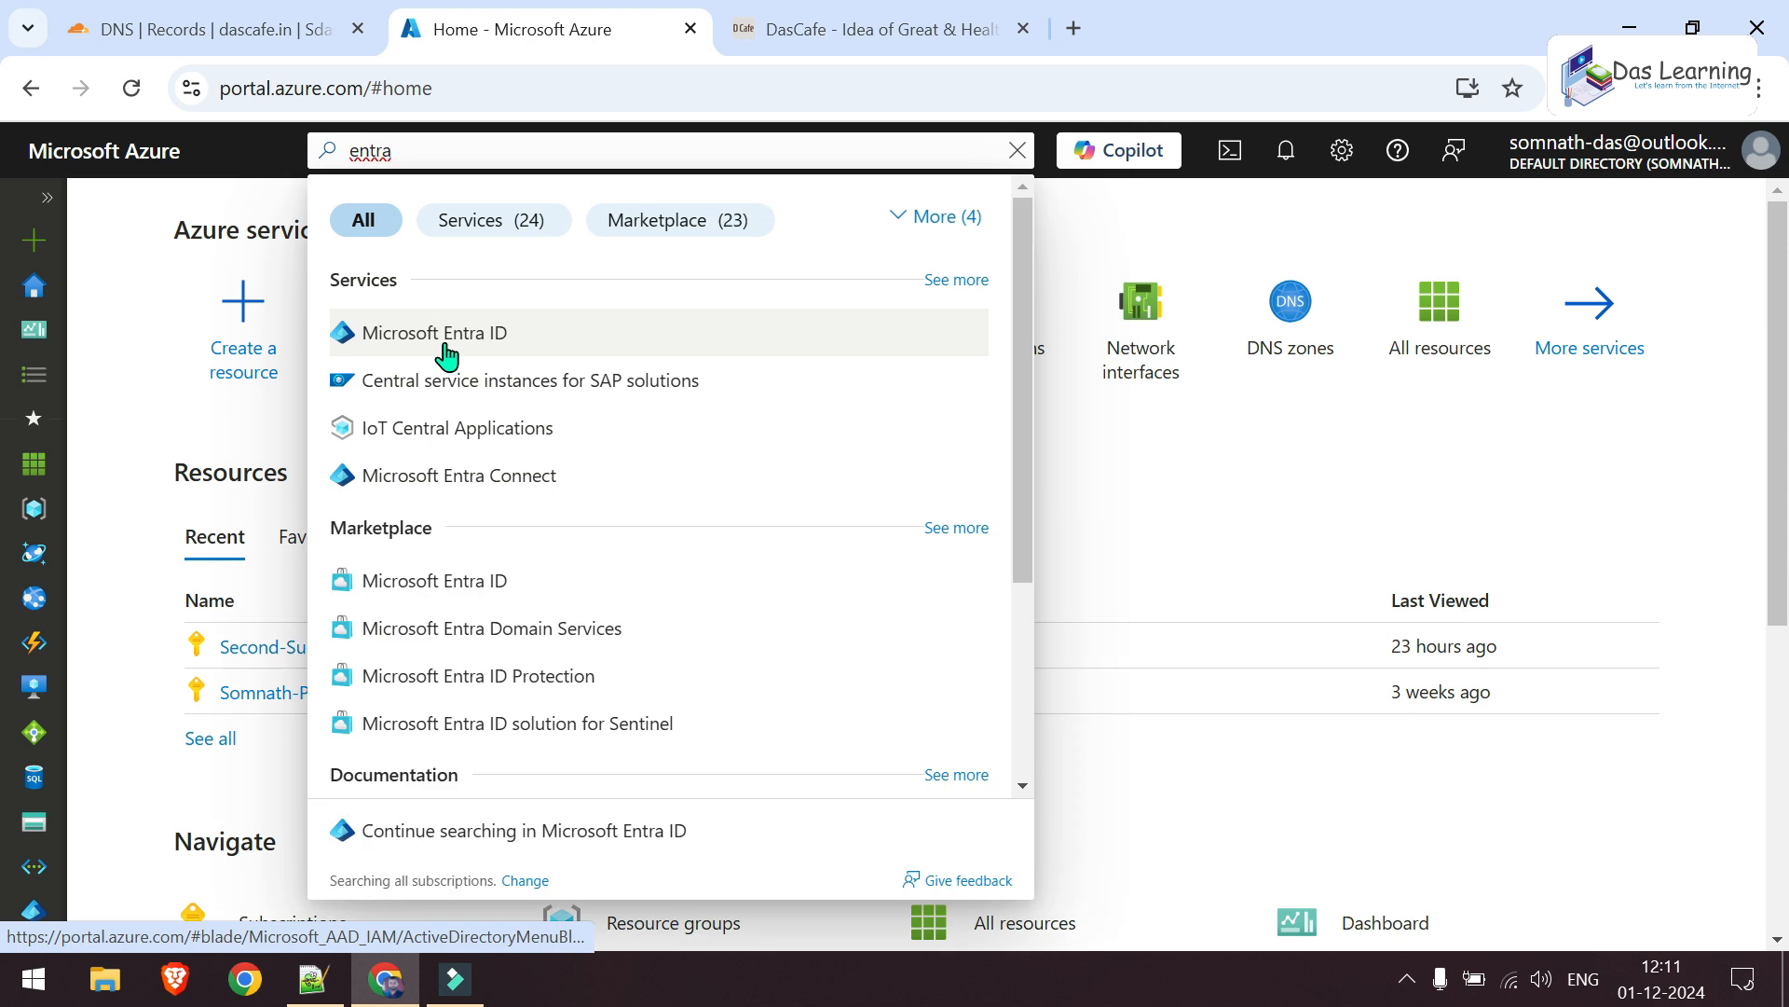
left_click(446, 355)
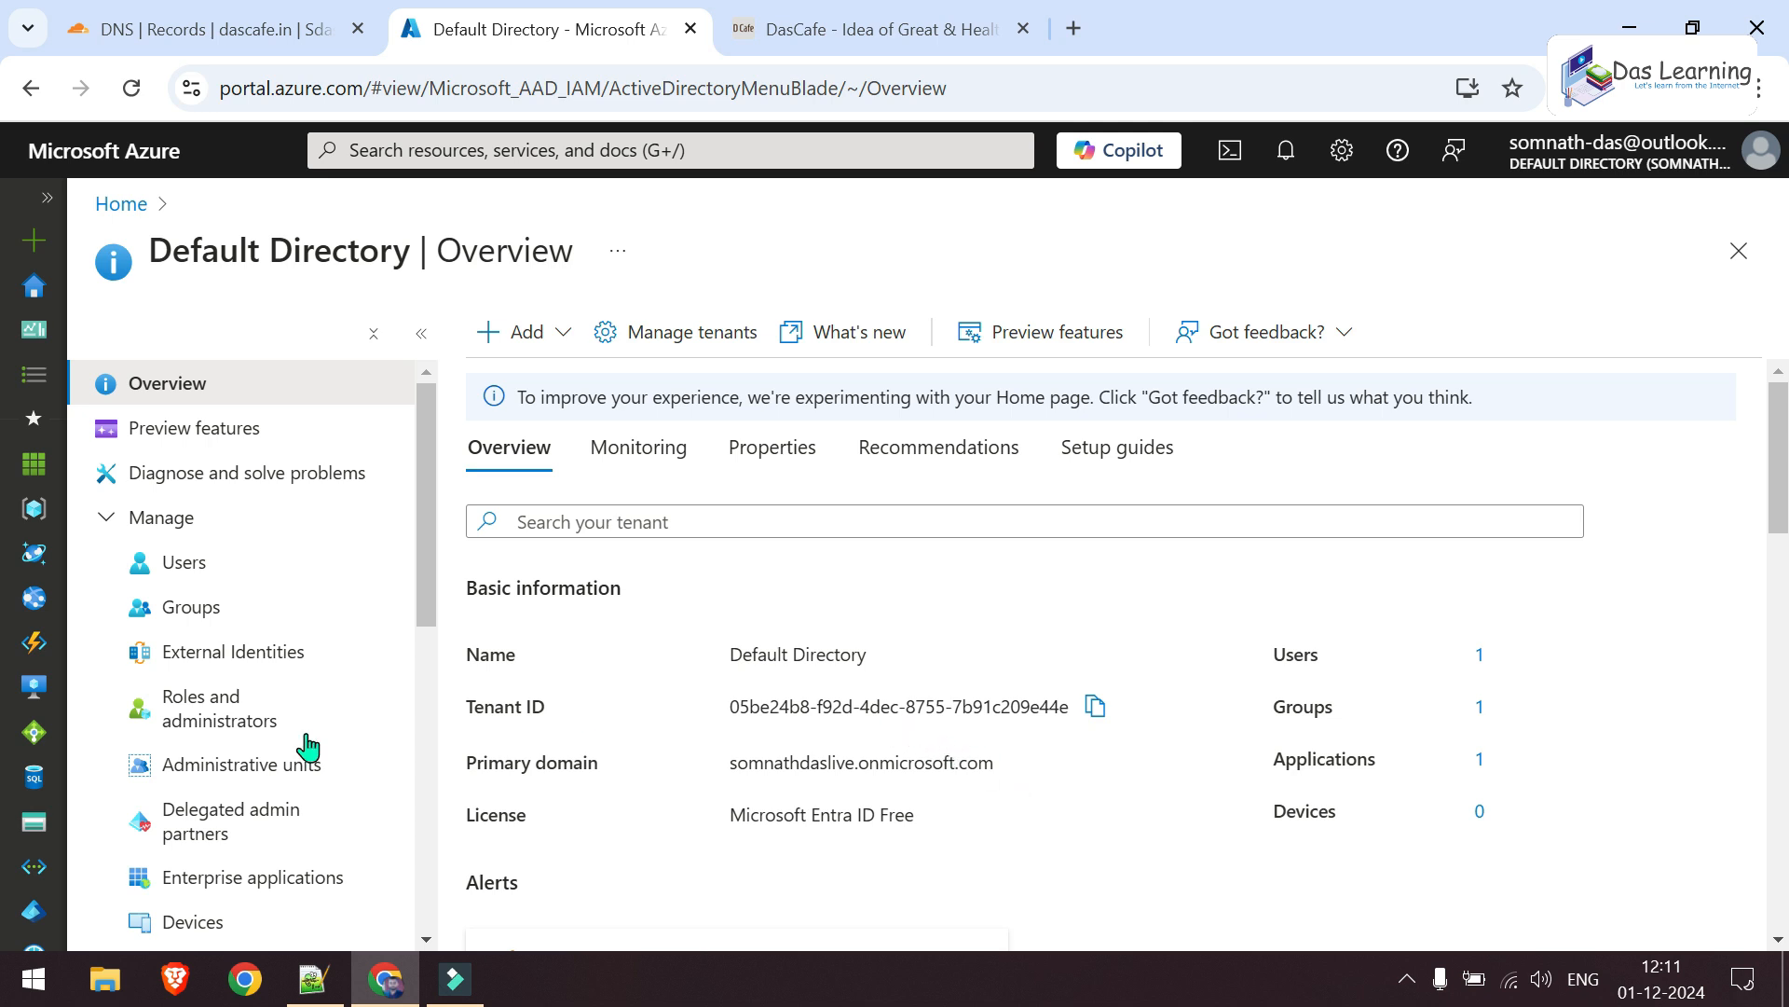
scroll(257, 751, "down", 6)
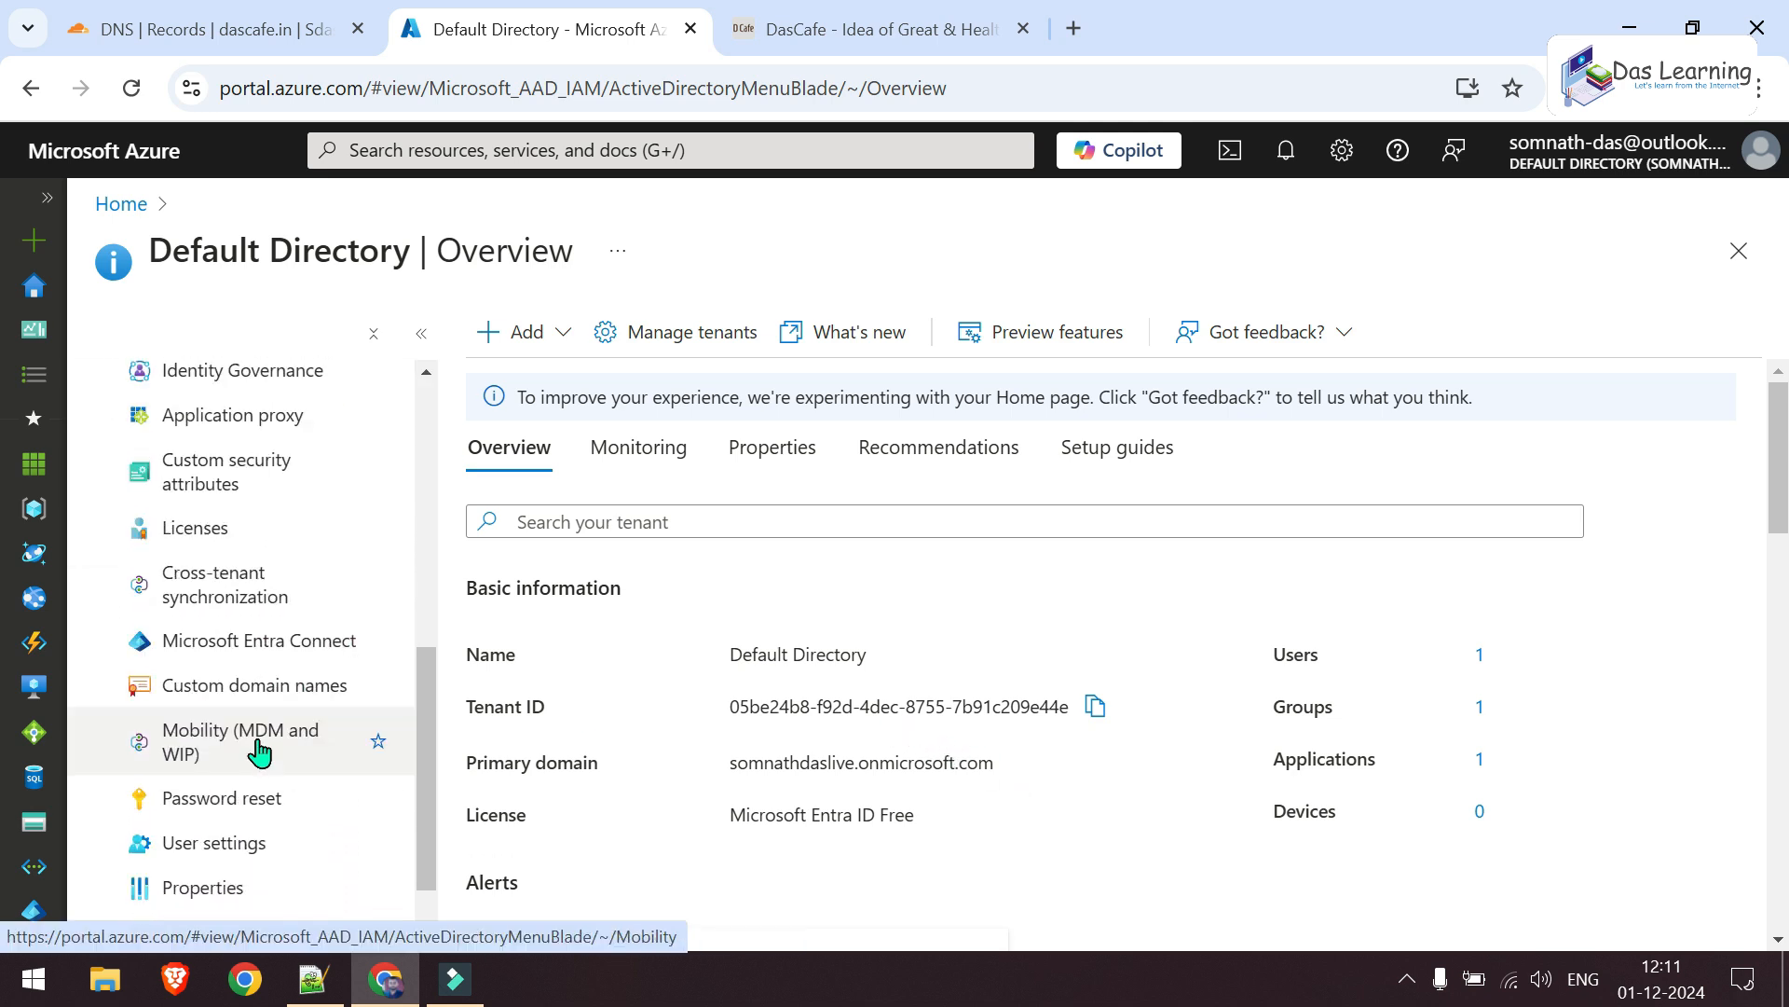
left_click(804, 48)
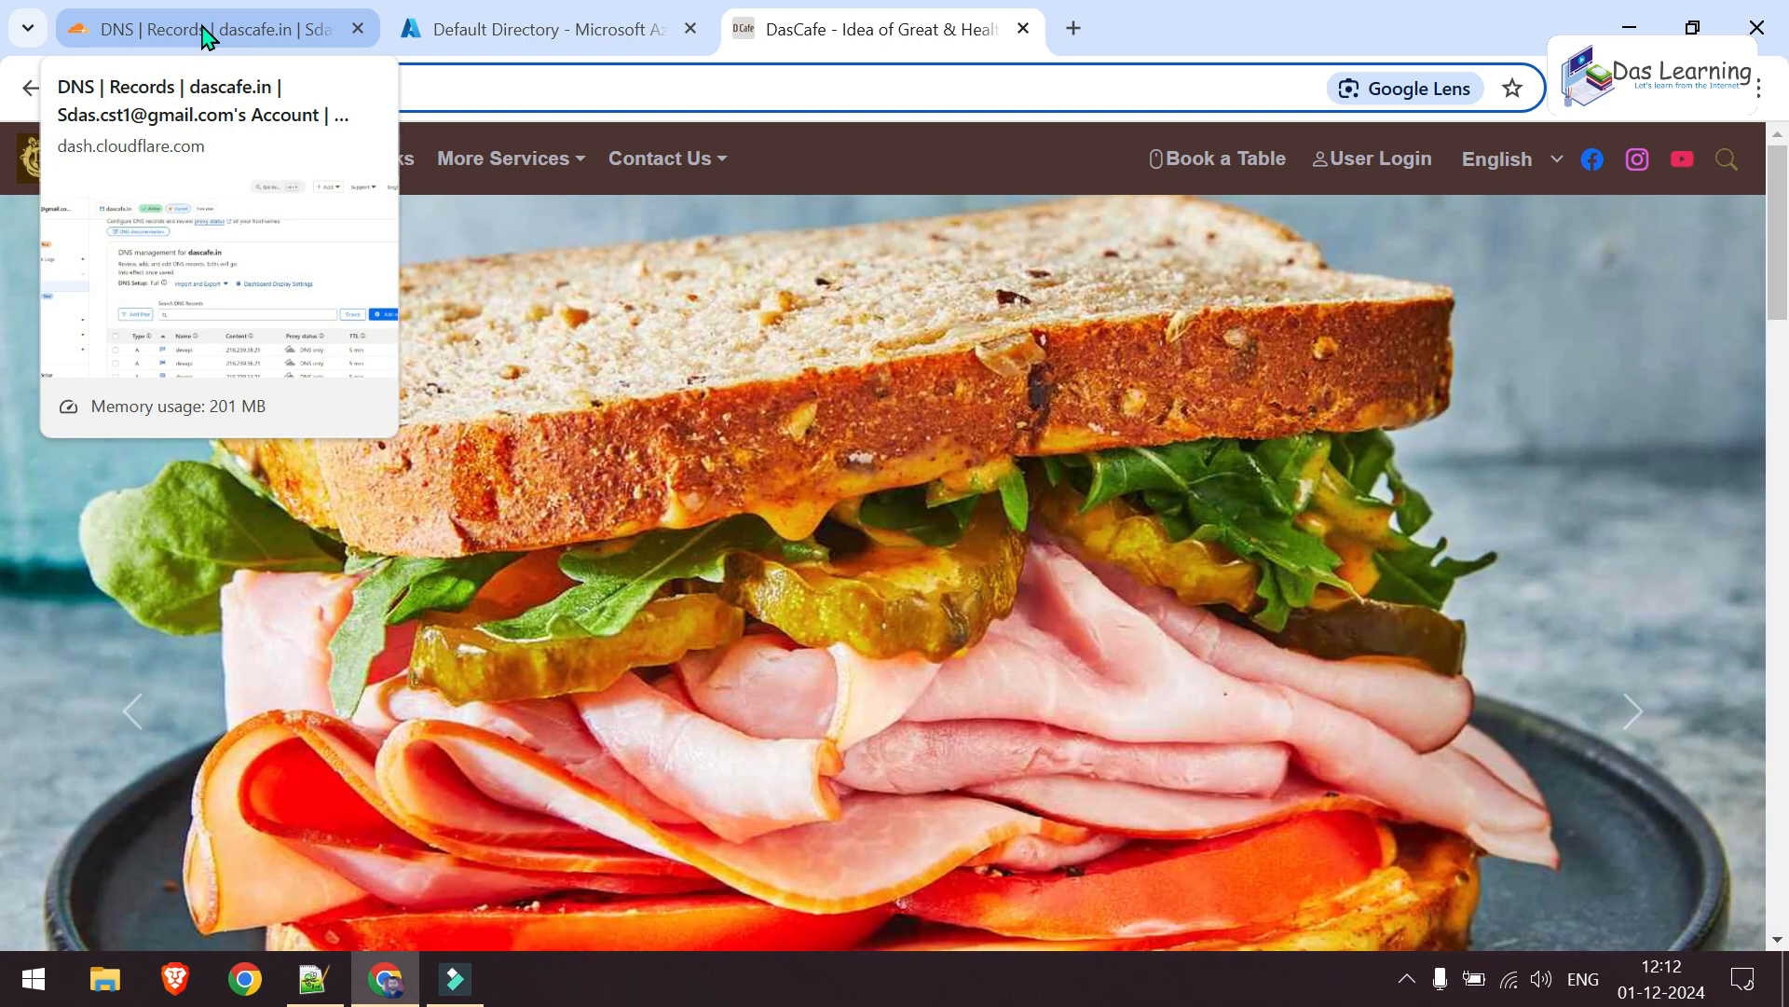
Step: Scroll through dascafe.in's DNS records in Cloudflare, then return to the Azure directory overview
left_click(207, 37)
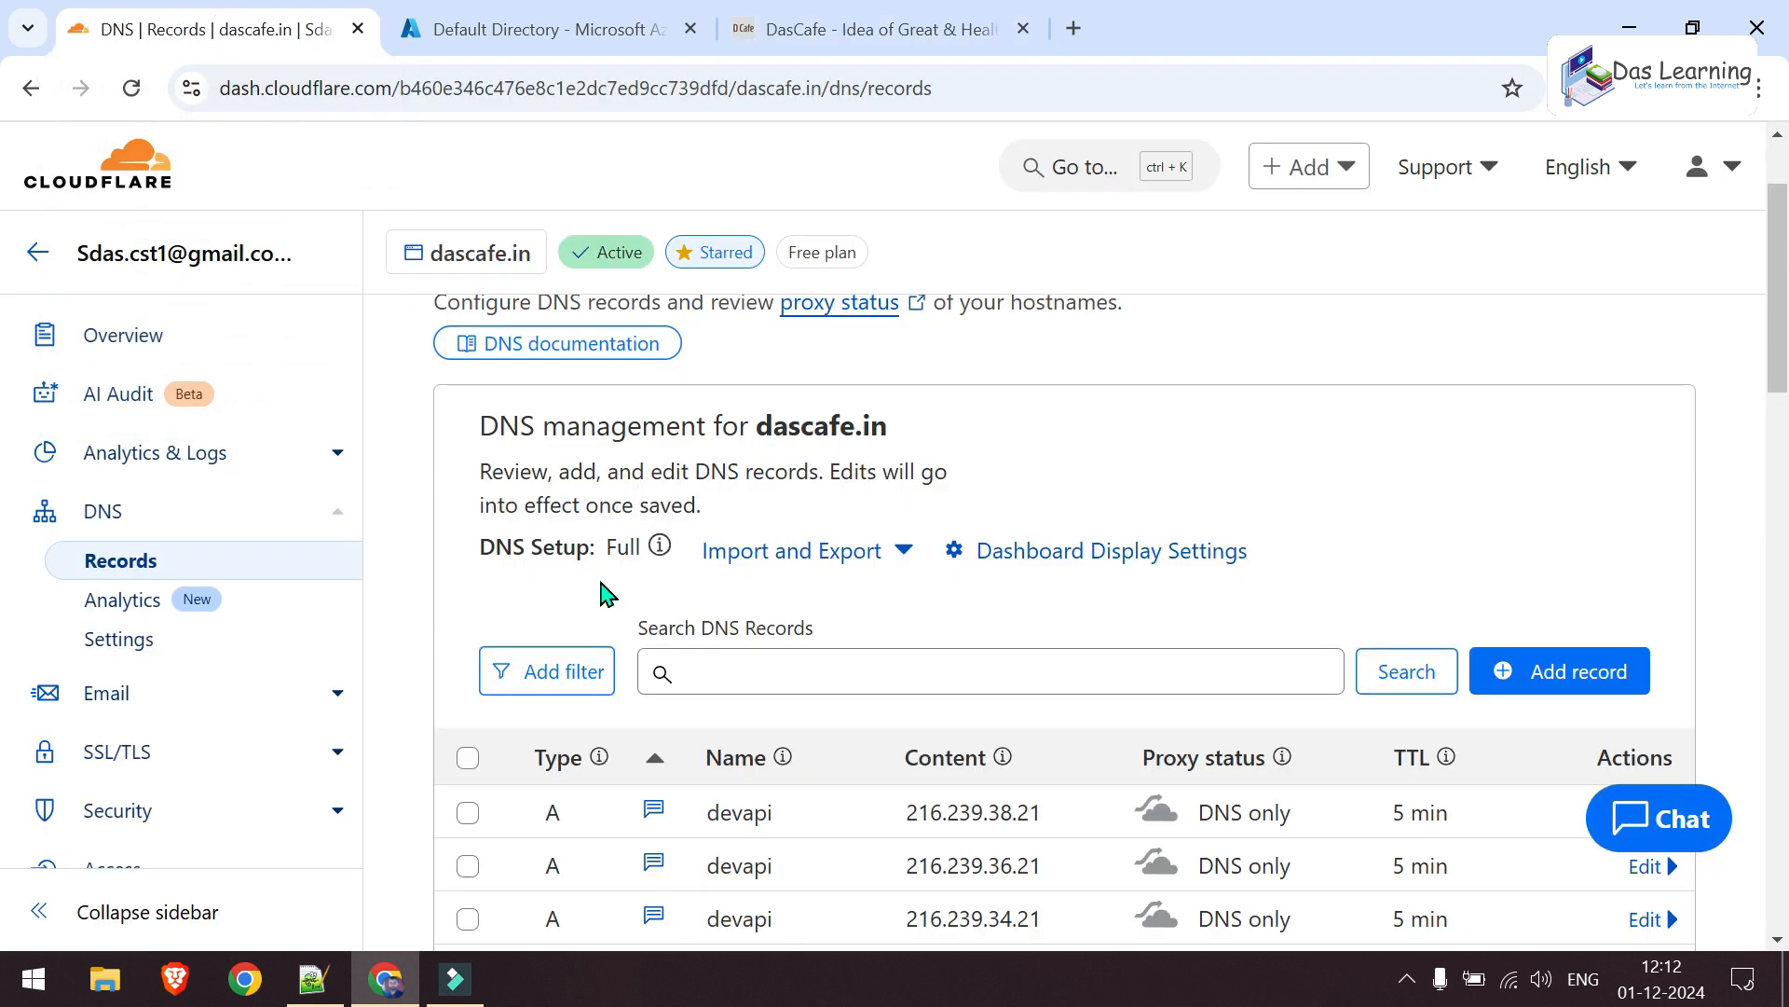
scroll(603, 593, "down", 5)
scroll(599, 600, "up", 7)
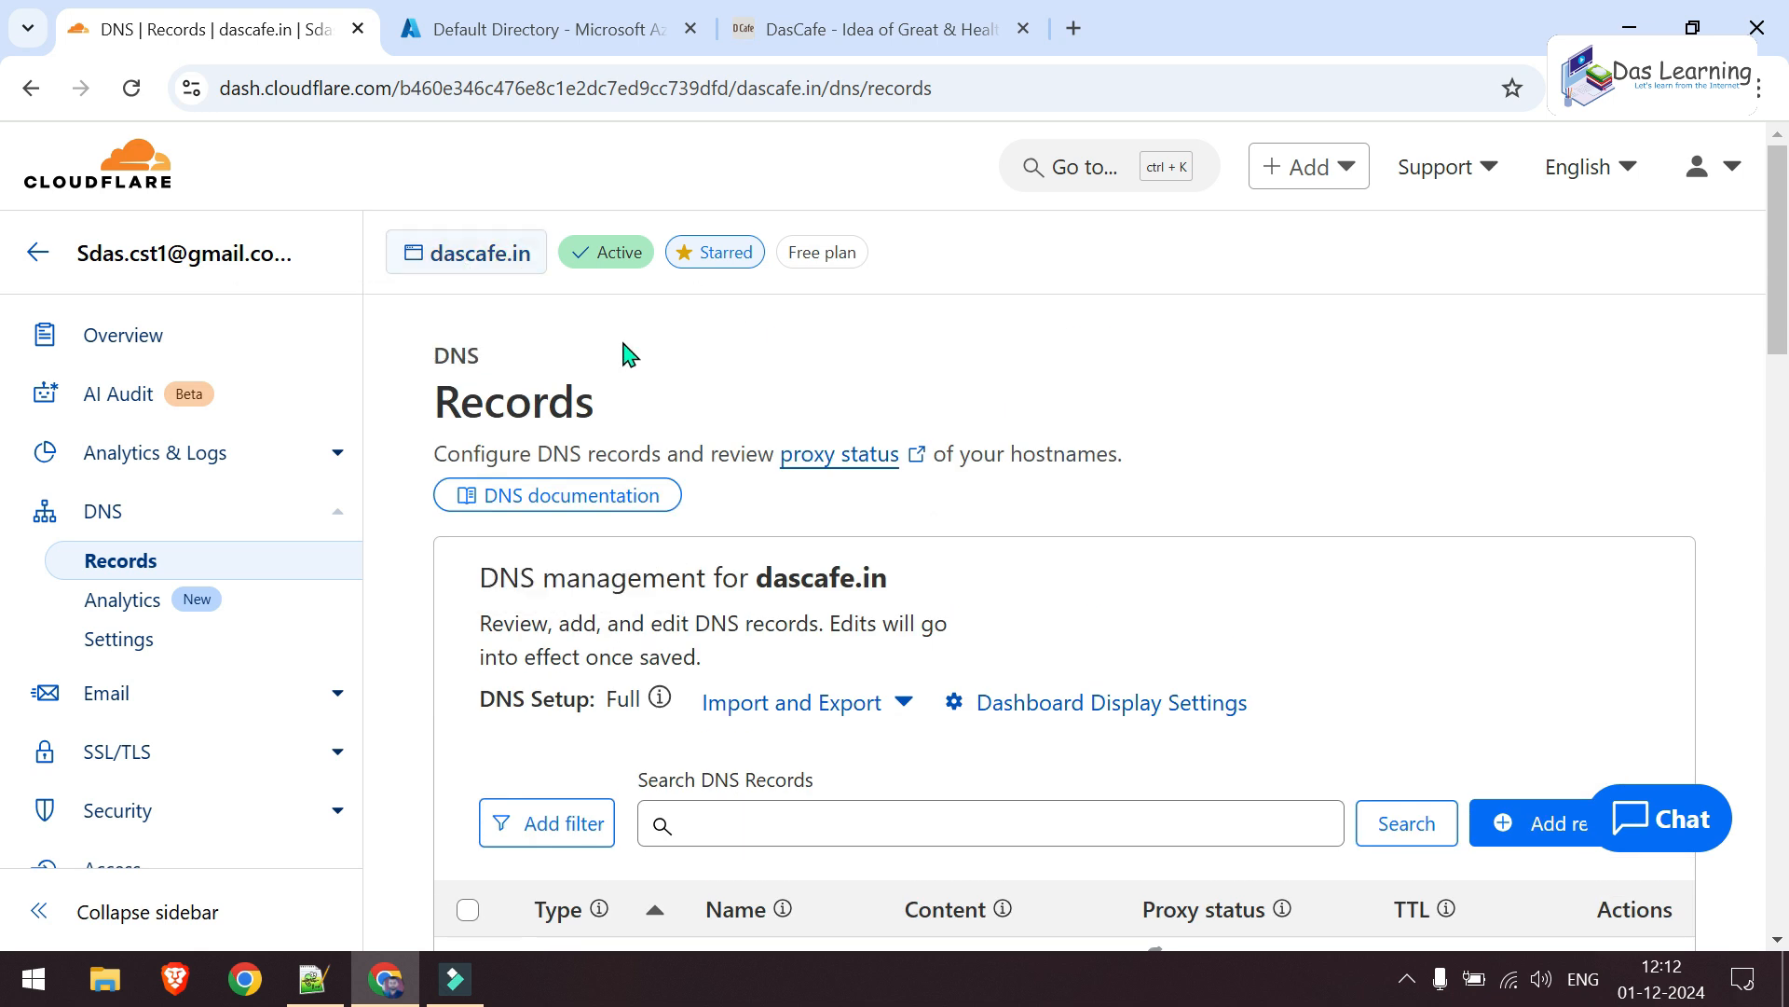
scroll(651, 368, "down", 5)
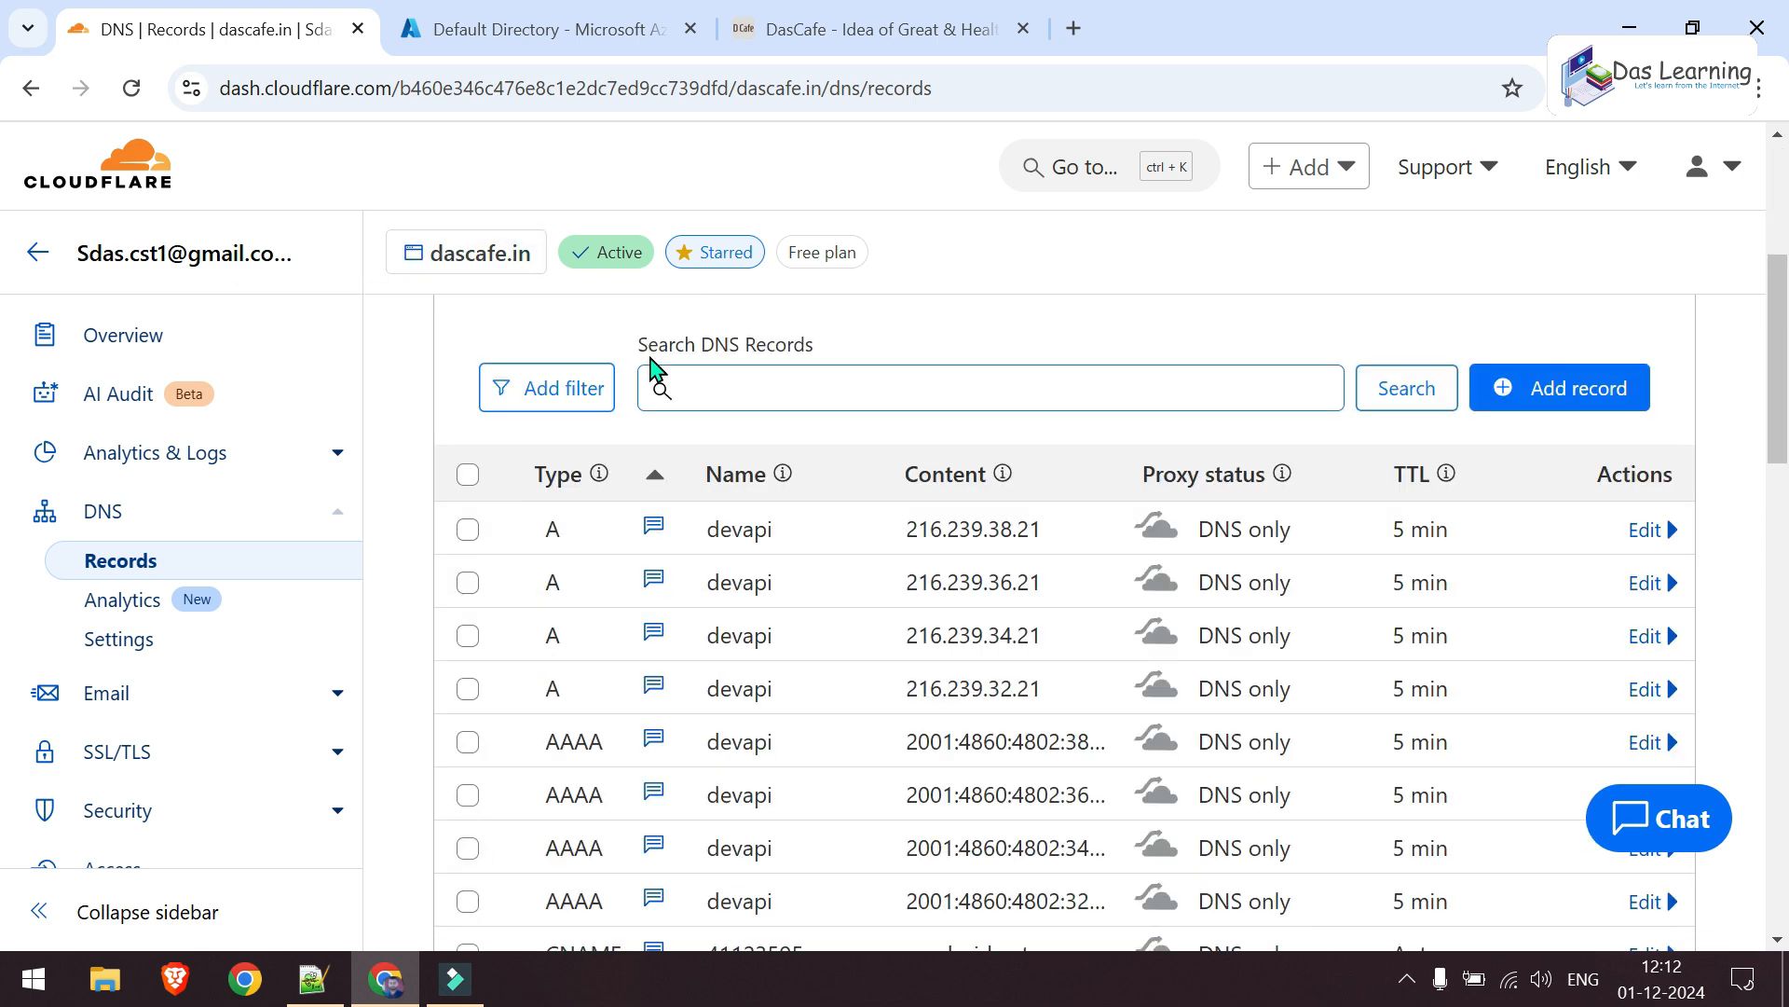
left_click(551, 37)
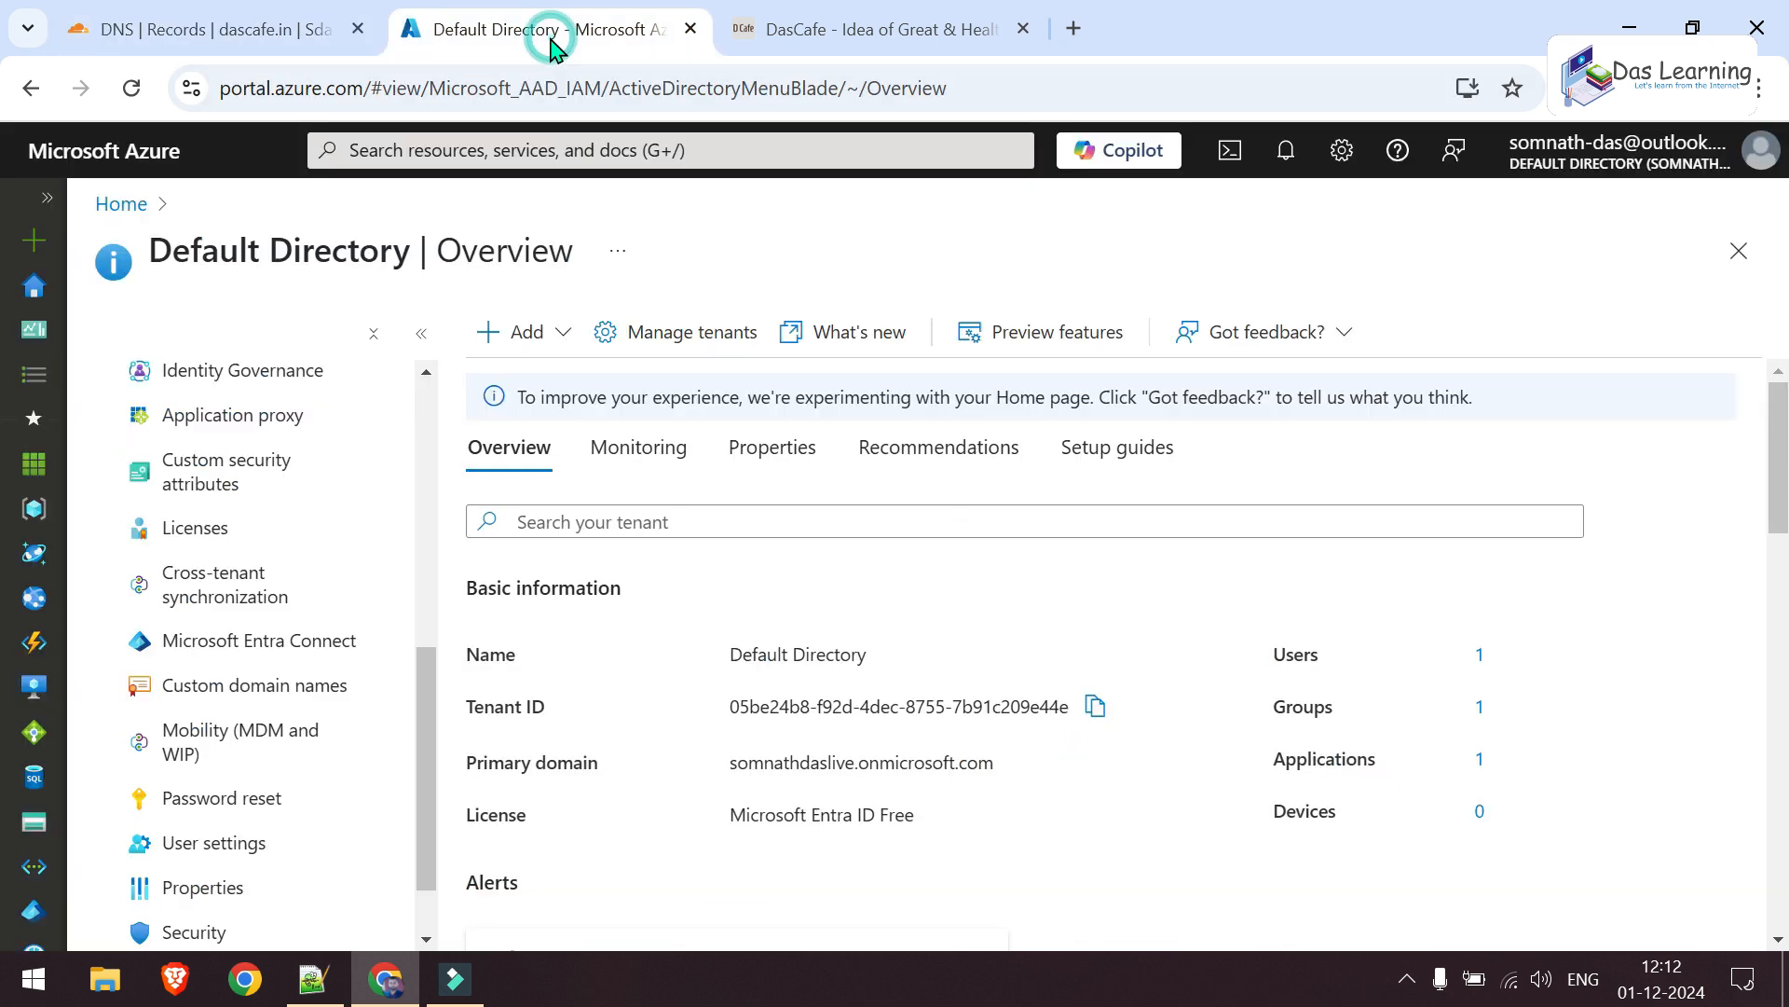
Step: Add dascafe.in as a custom domain name after checking the existing default domain
left_click(215, 697)
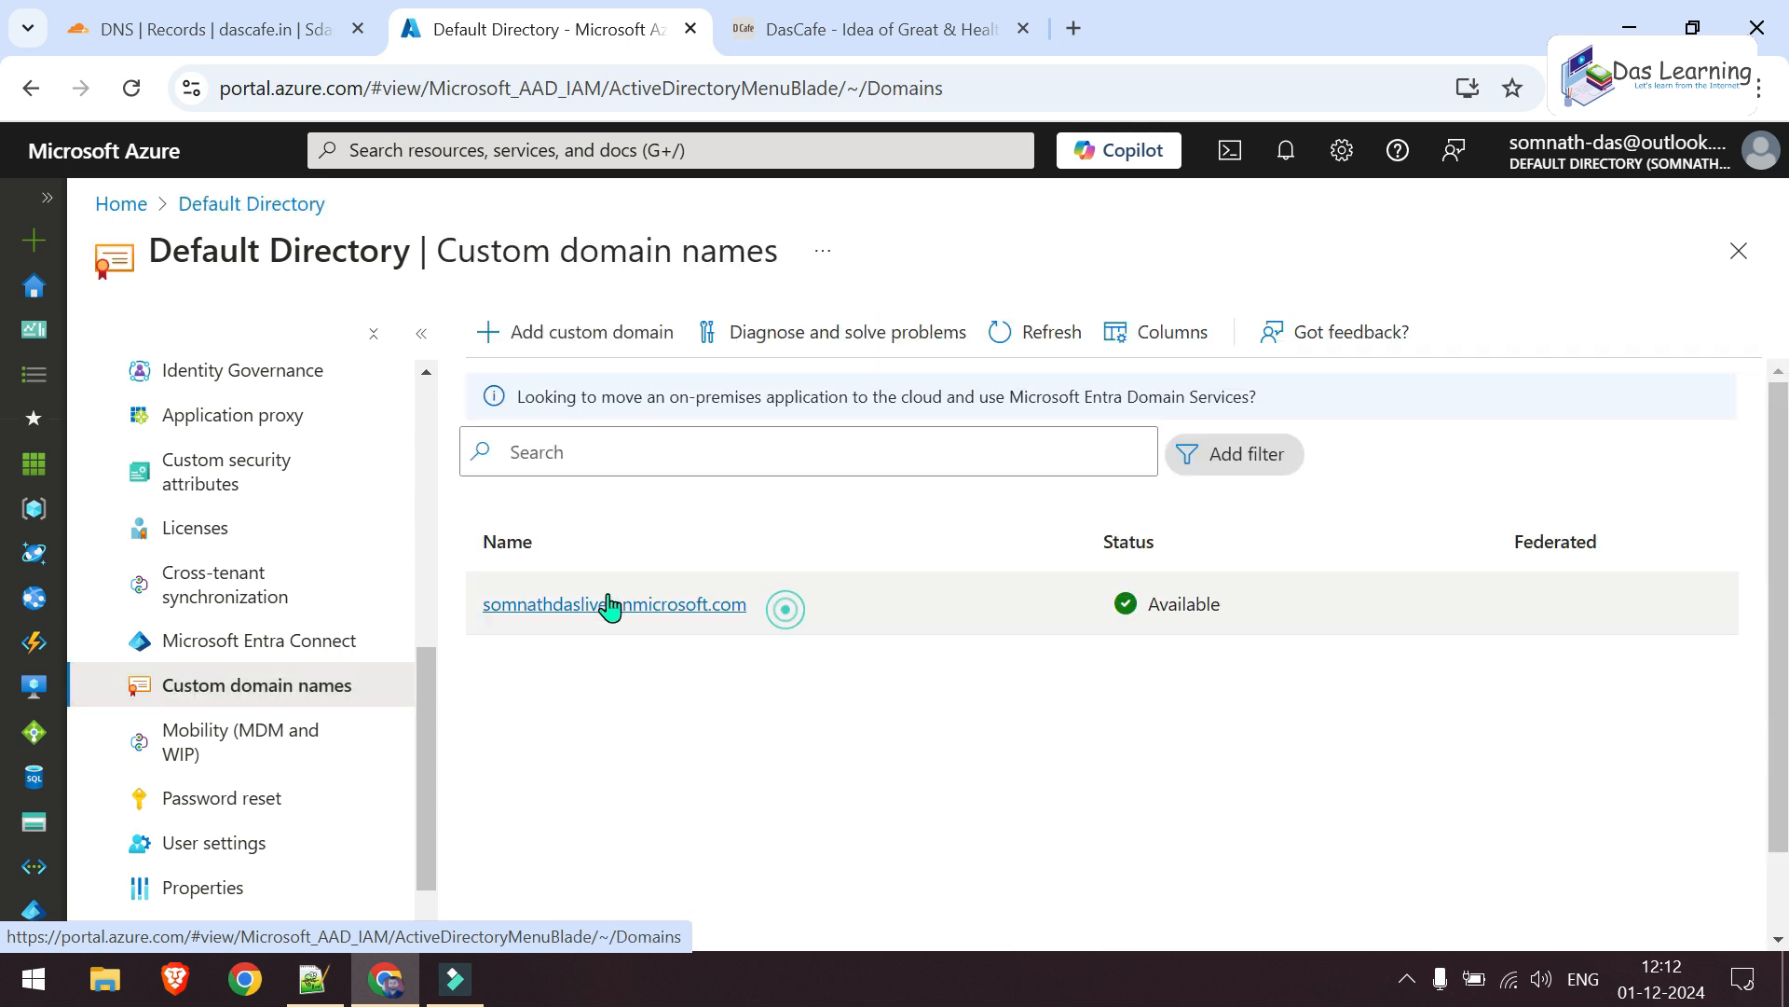
left_click(491, 610)
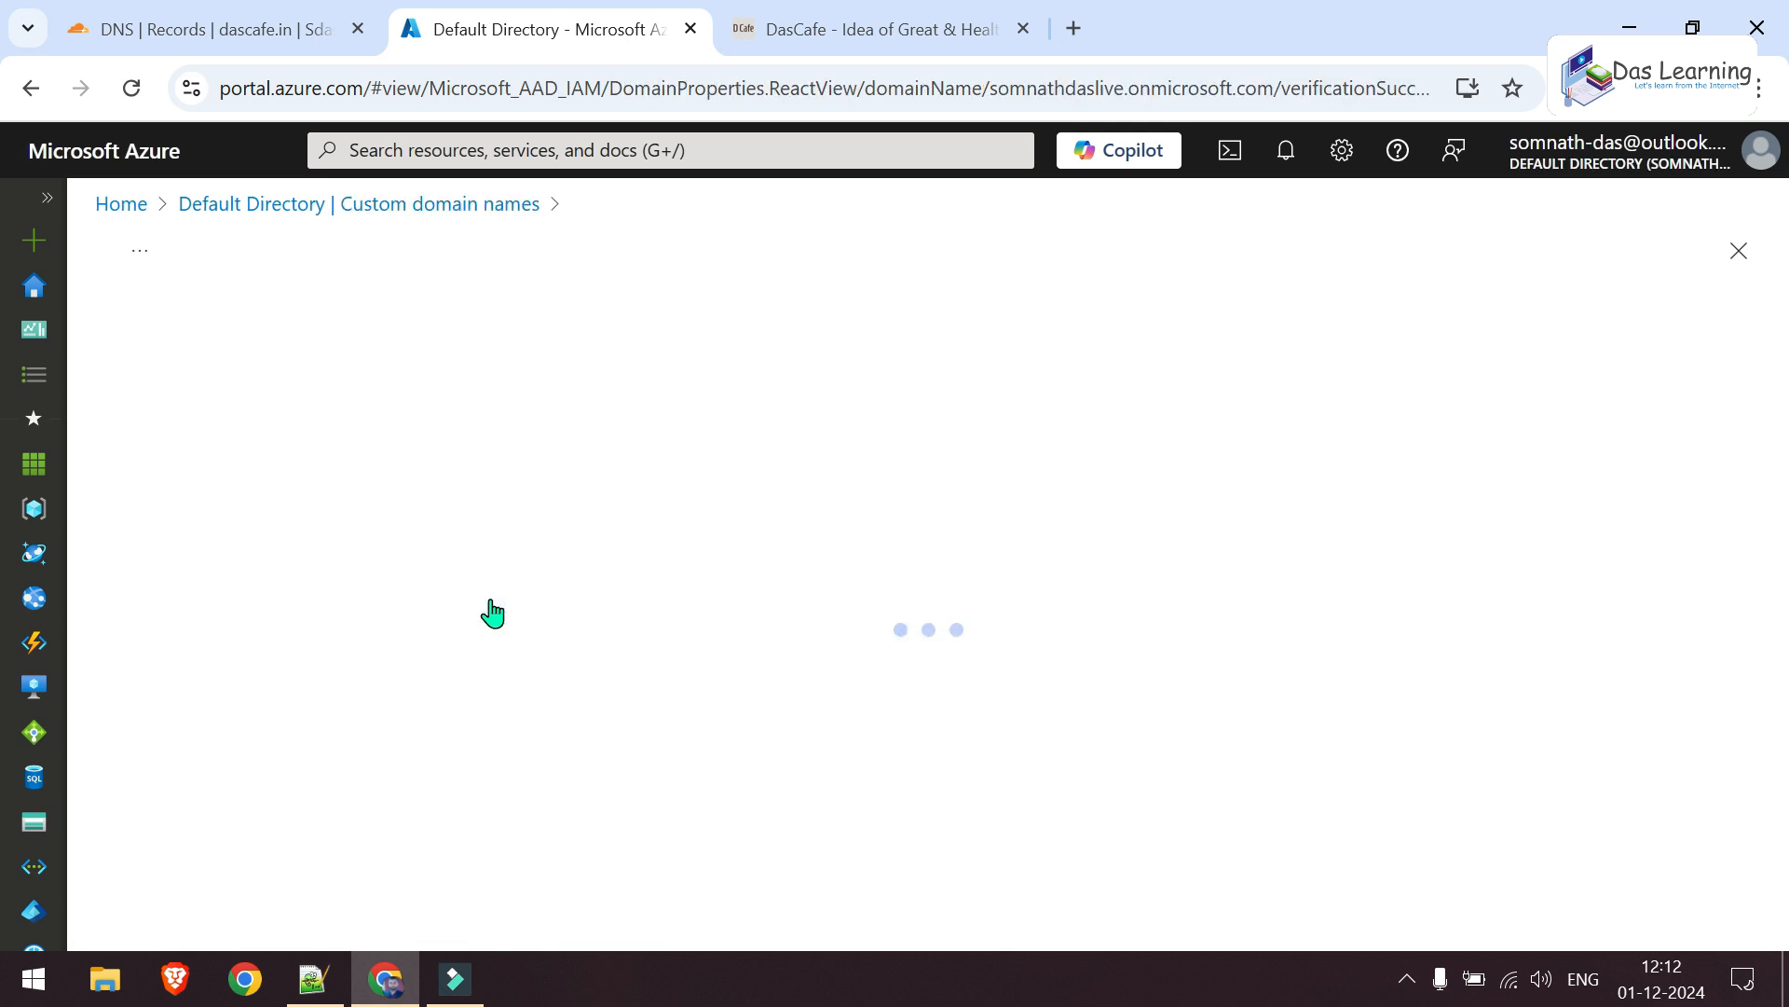
left_click(467, 205)
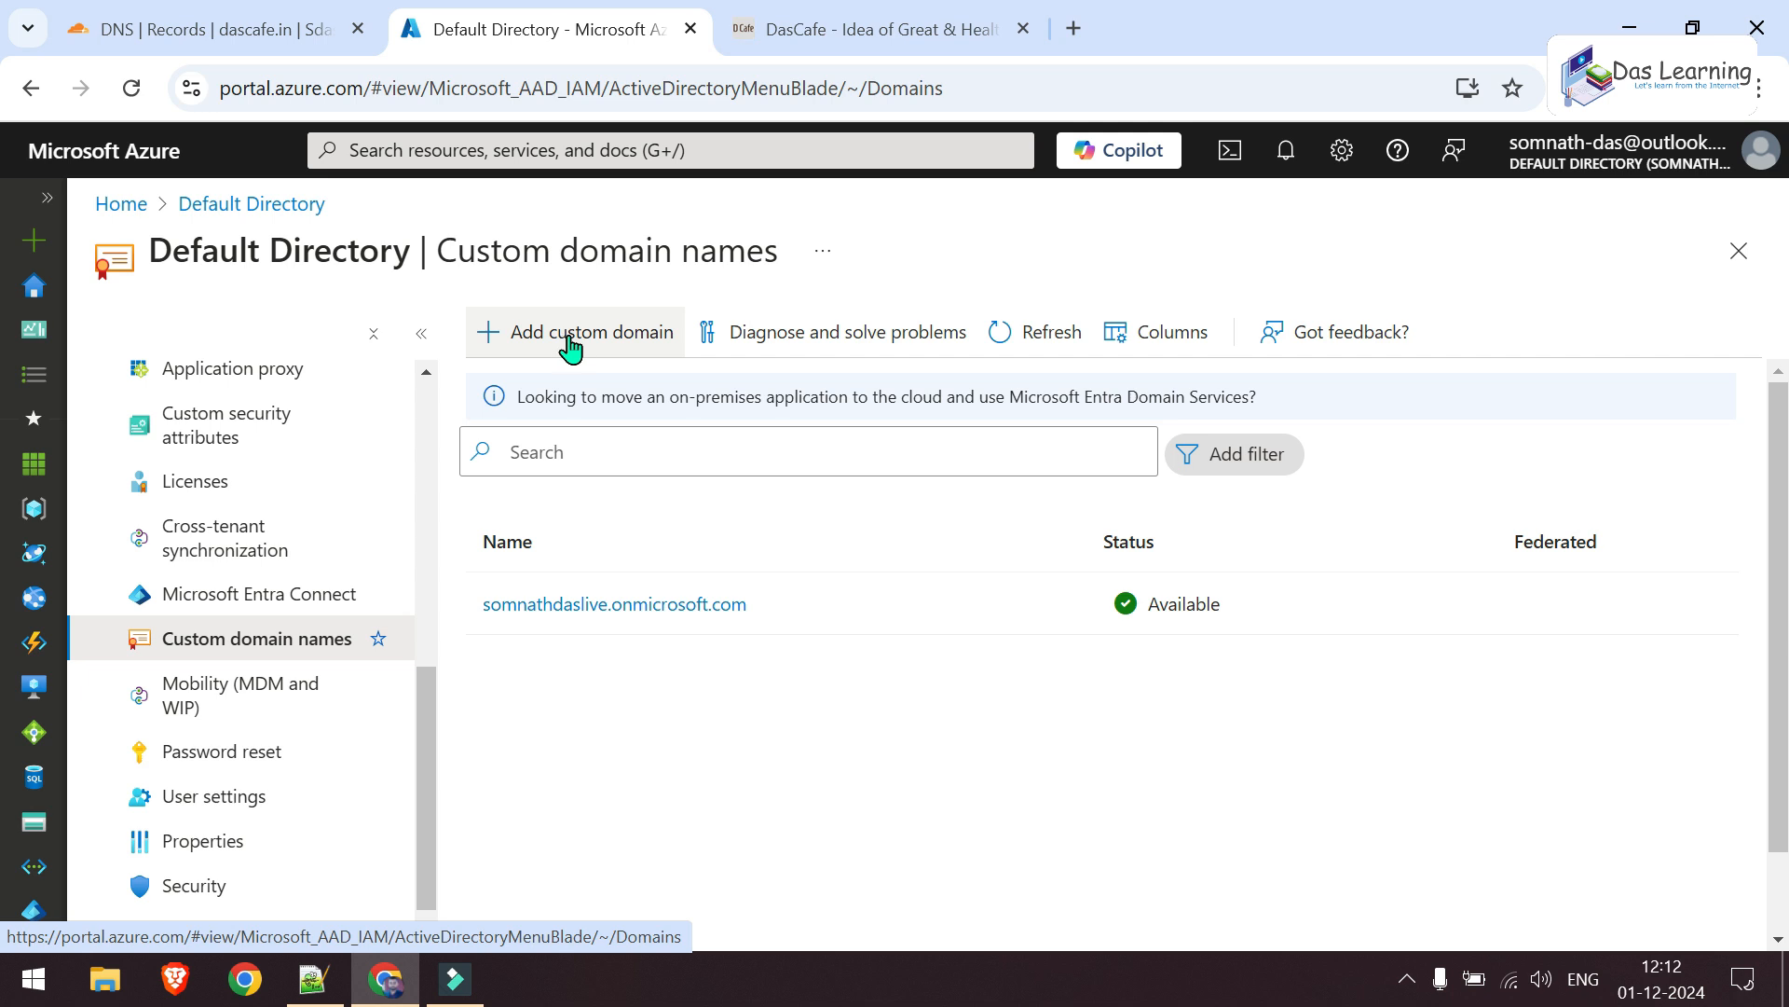
left_click(549, 345)
left_click(1457, 334)
type("dascafe.in")
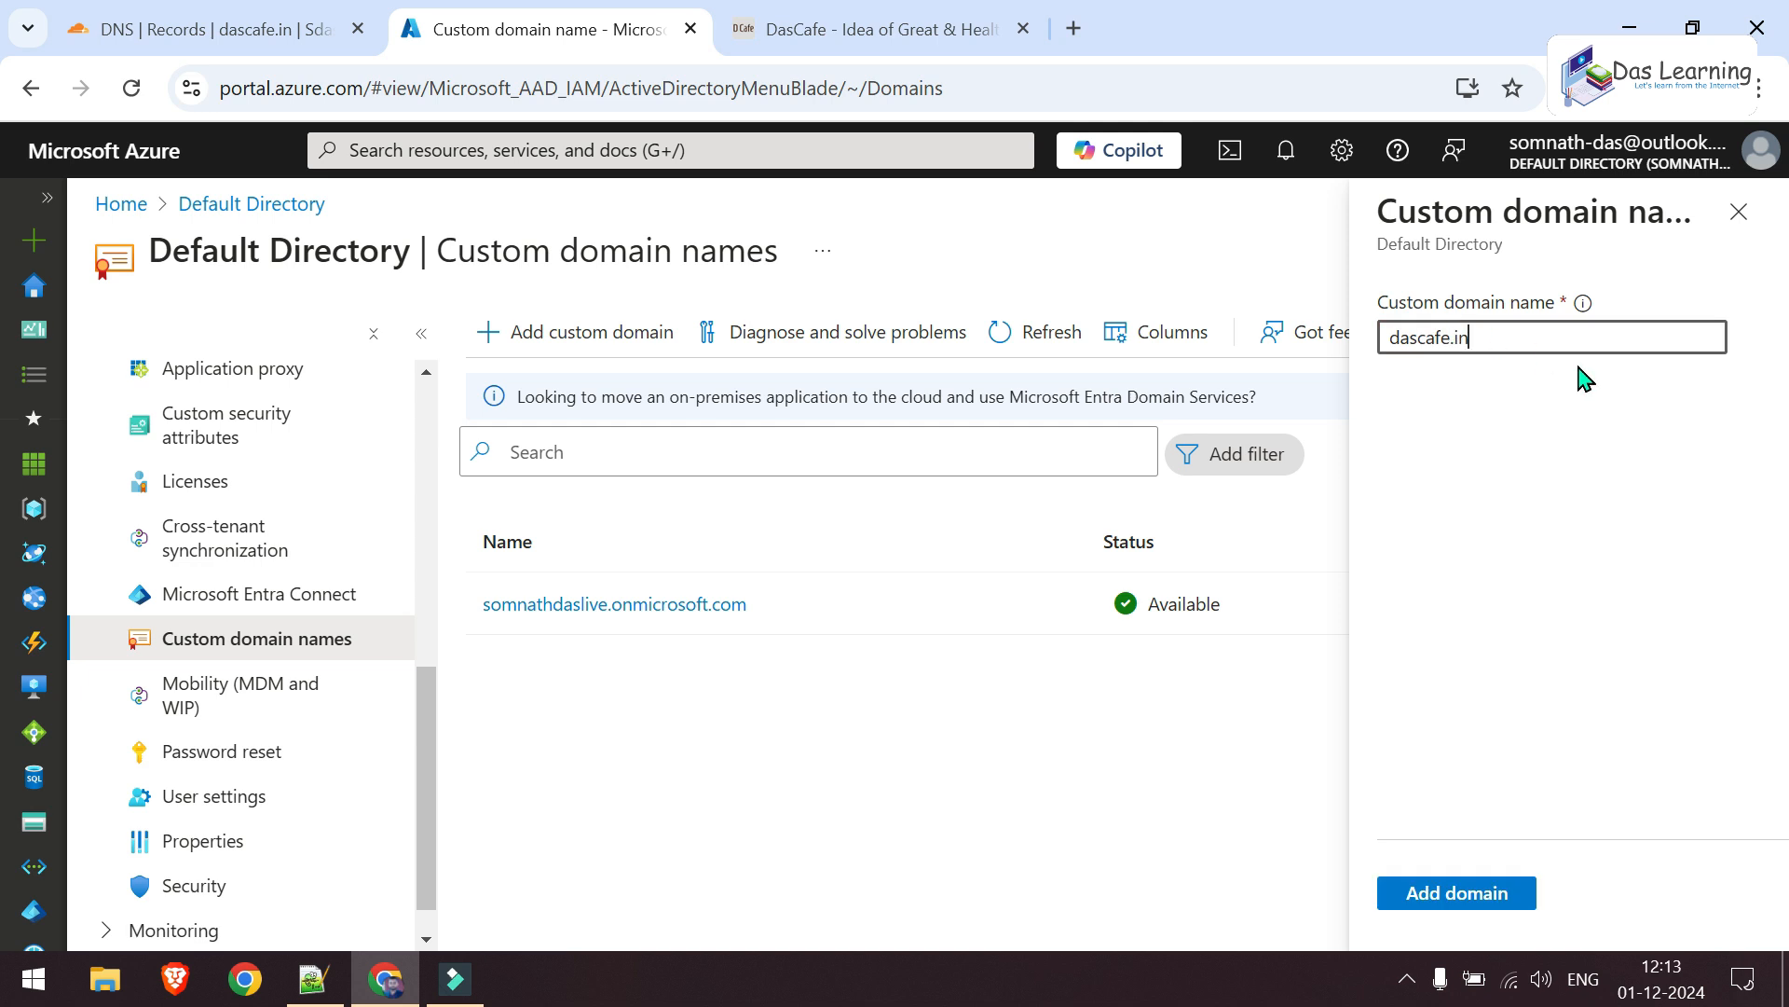
left_click(1445, 896)
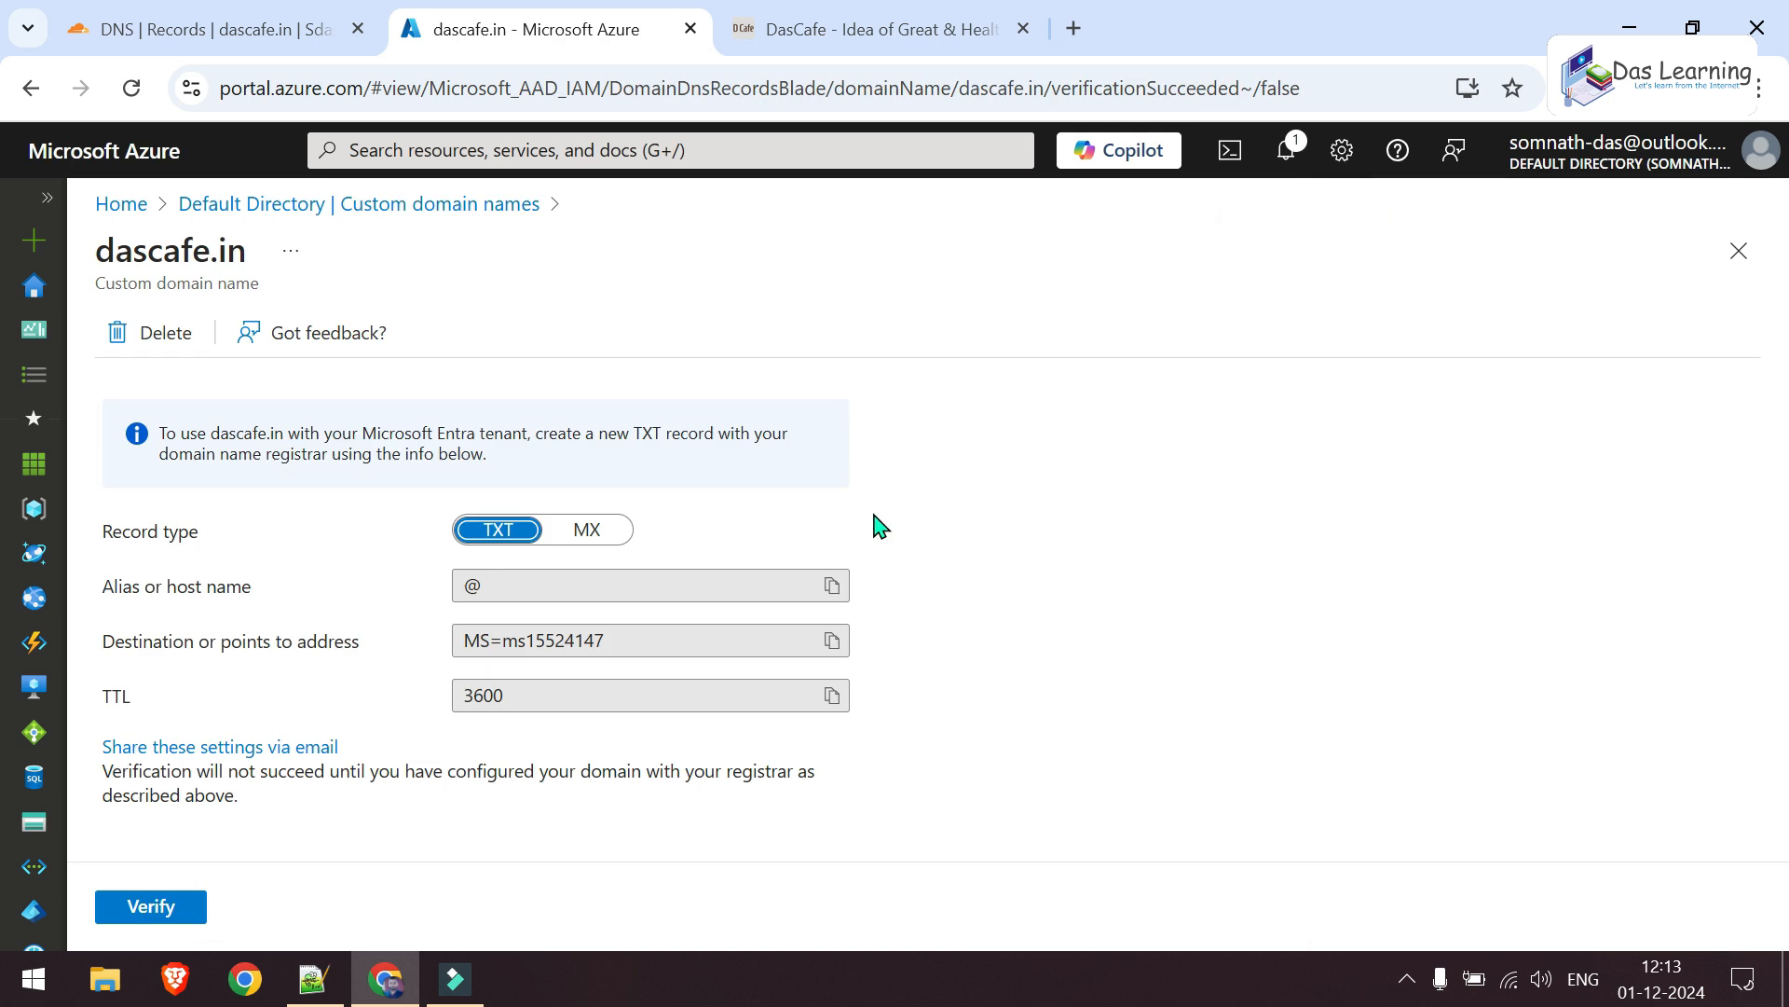
Step: Copy dascafe.in's TXT 'Destination or points to address' value and go to Cloudflare DNS records
left_click(832, 643)
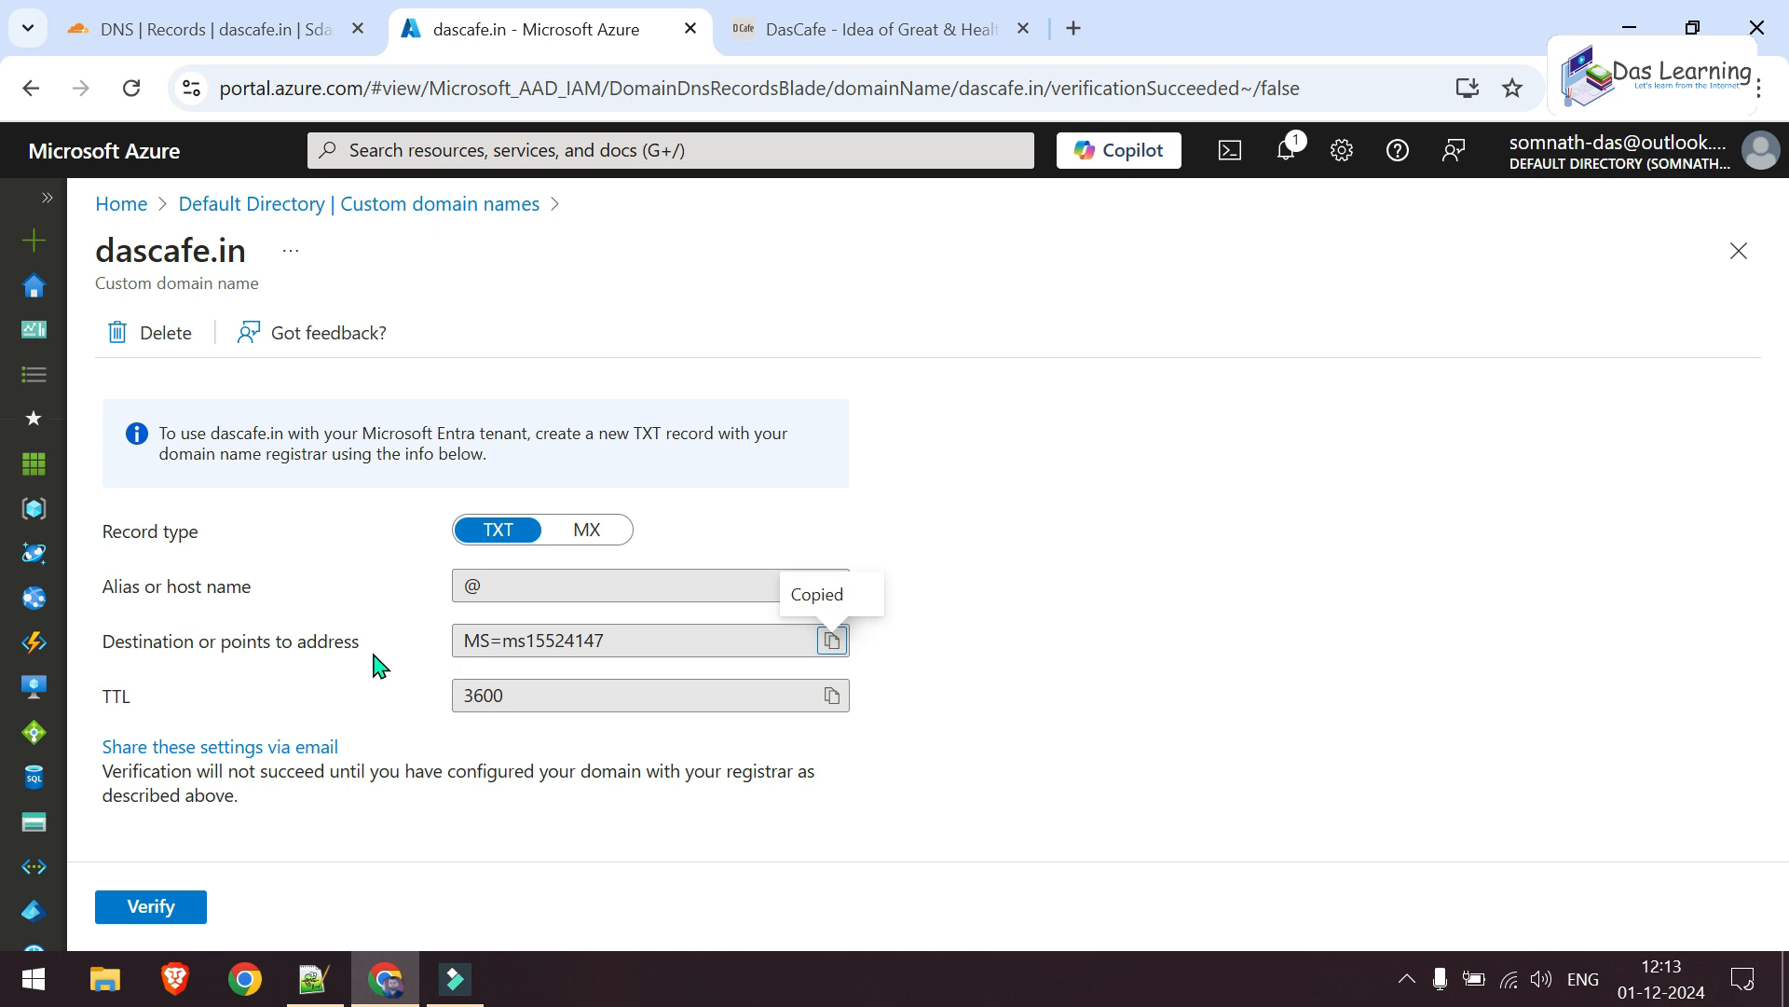
left_click(186, 28)
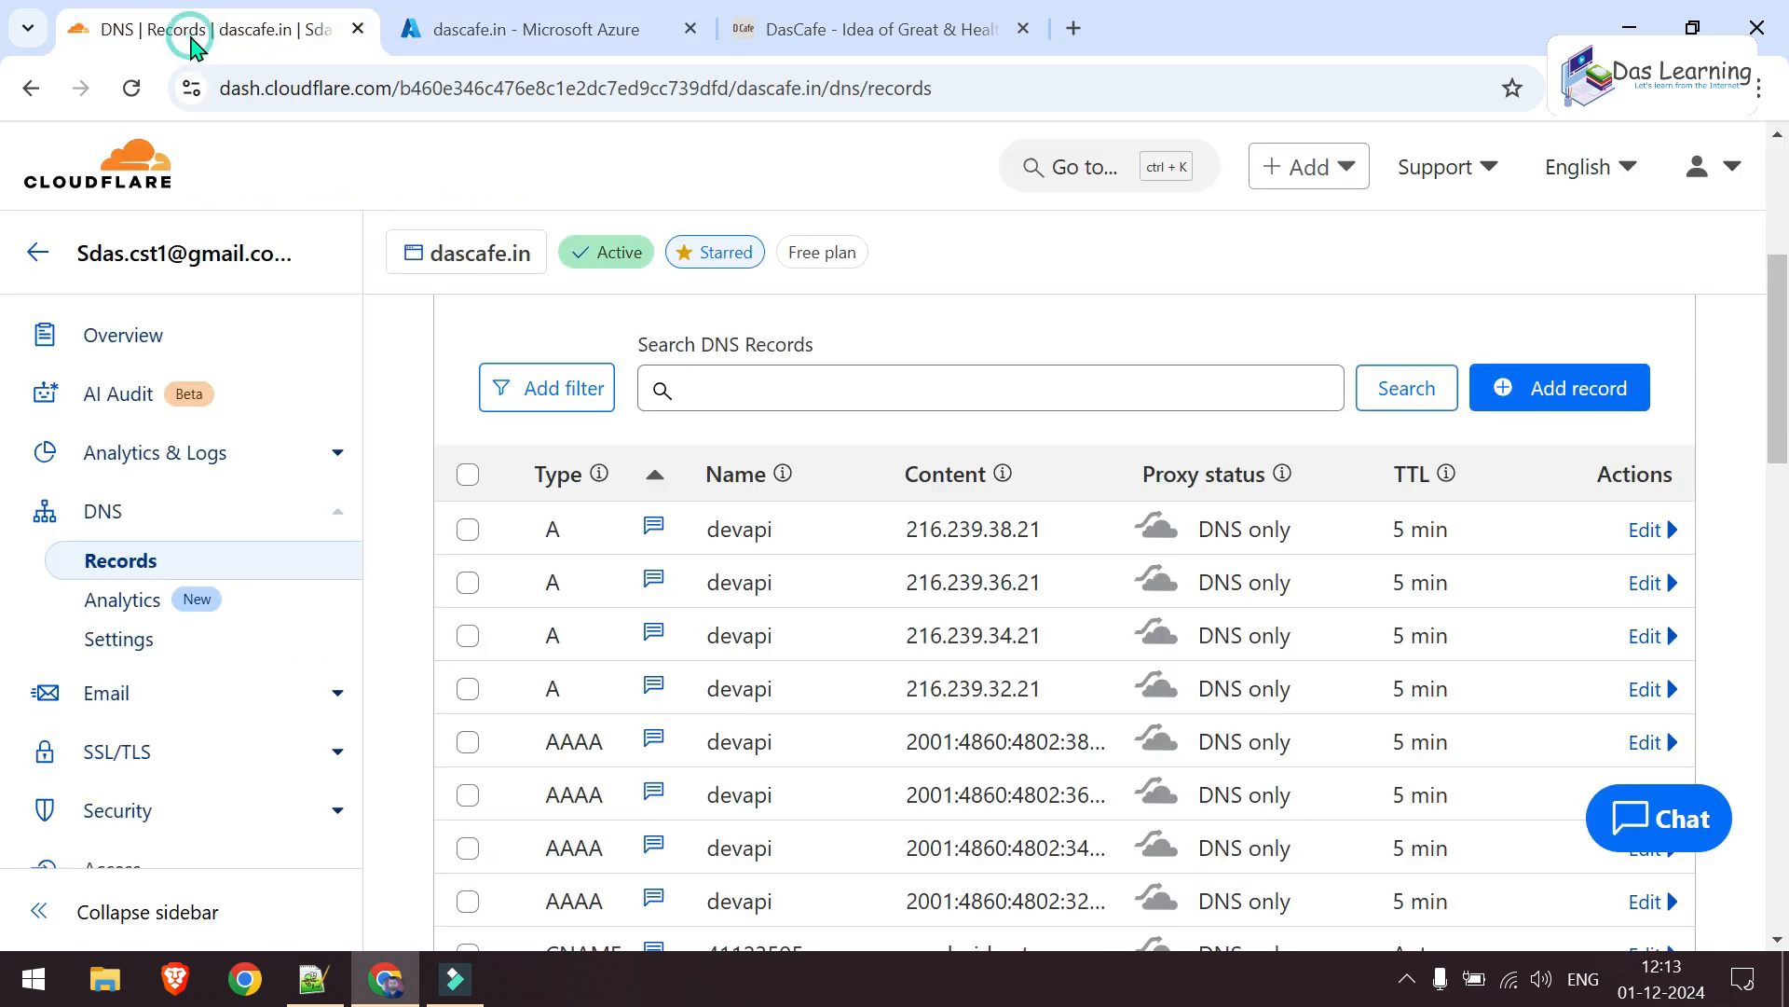
Step: Start a new TXT DNS record and check Azure's required @ host name
left_click(1559, 403)
left_click(553, 599)
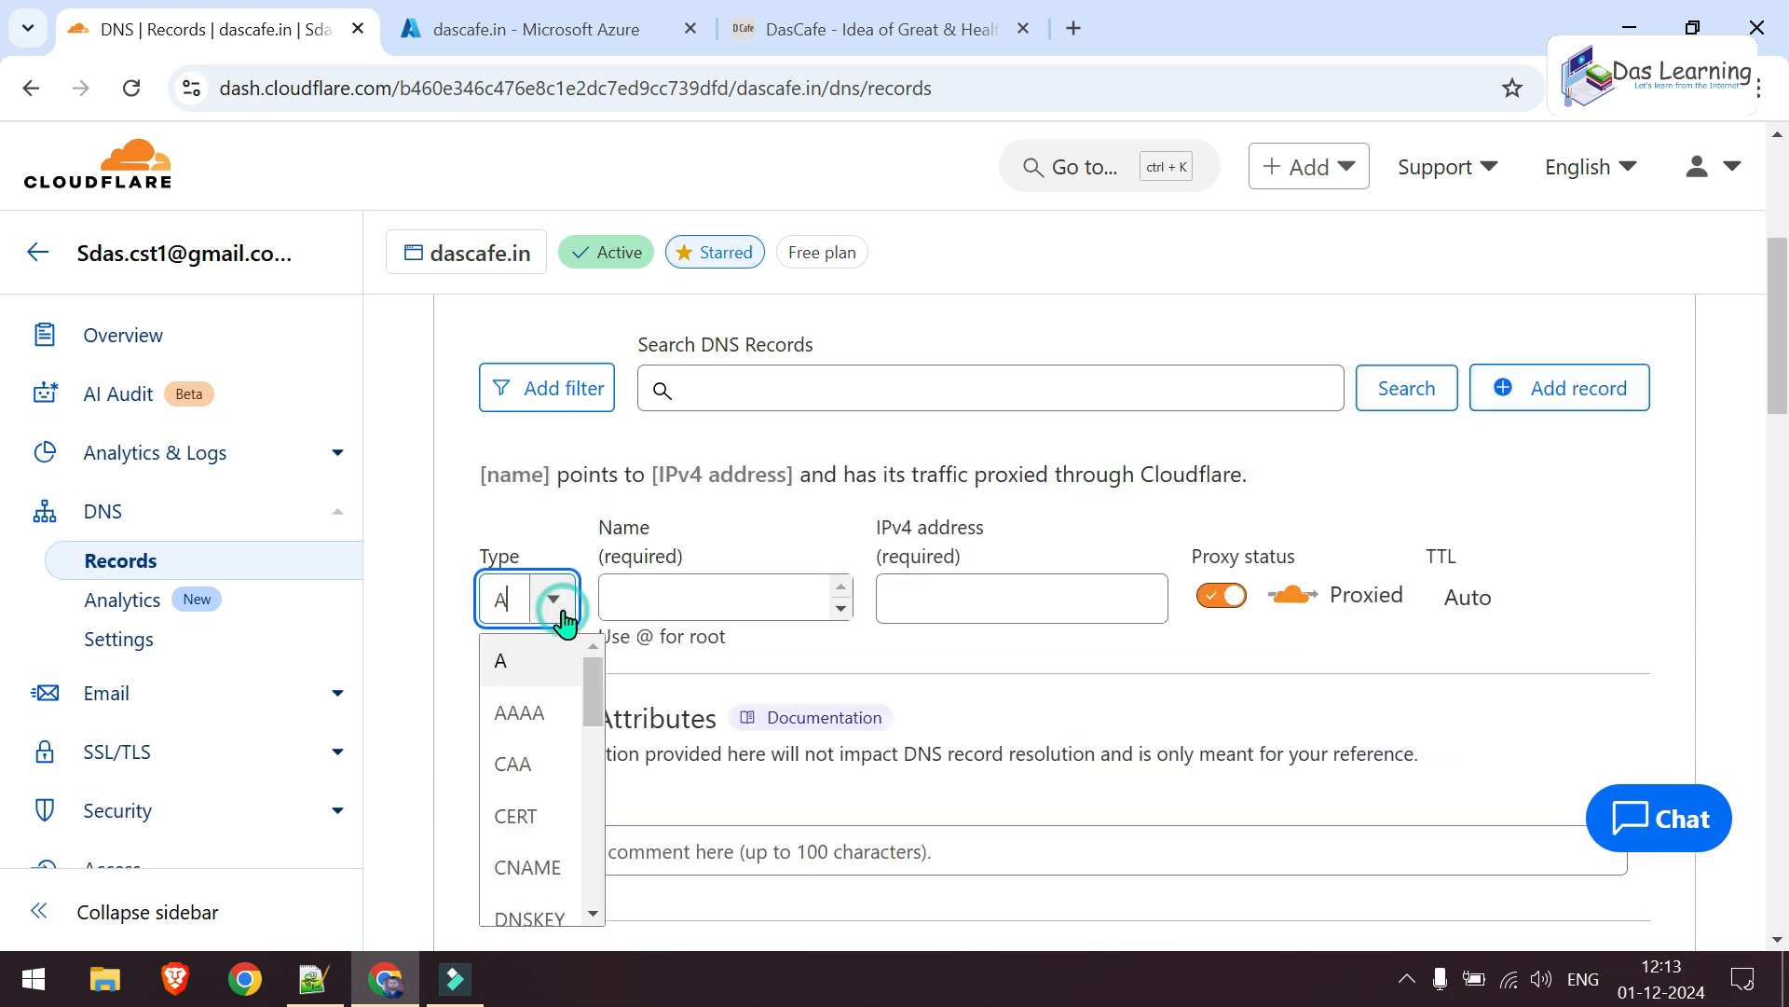
scroll(561, 814, "down", 4)
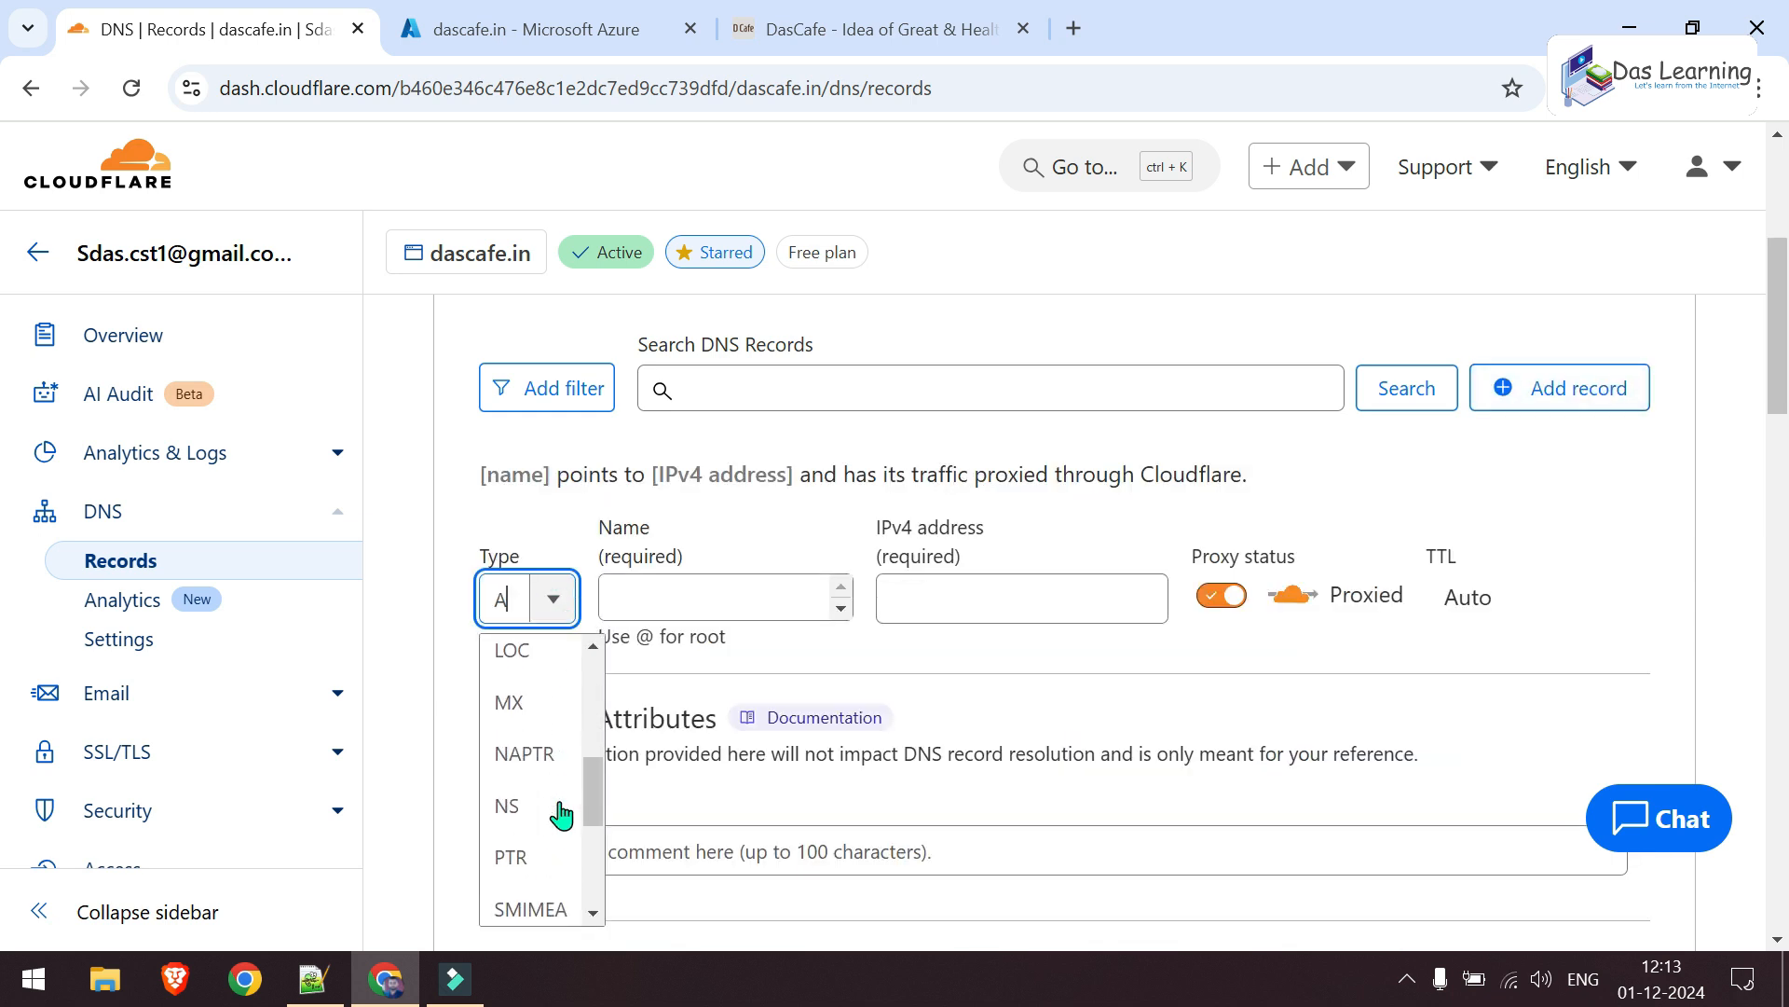
scroll(561, 815, "down", 3)
left_click(516, 847)
left_click(723, 603)
left_click(555, 29)
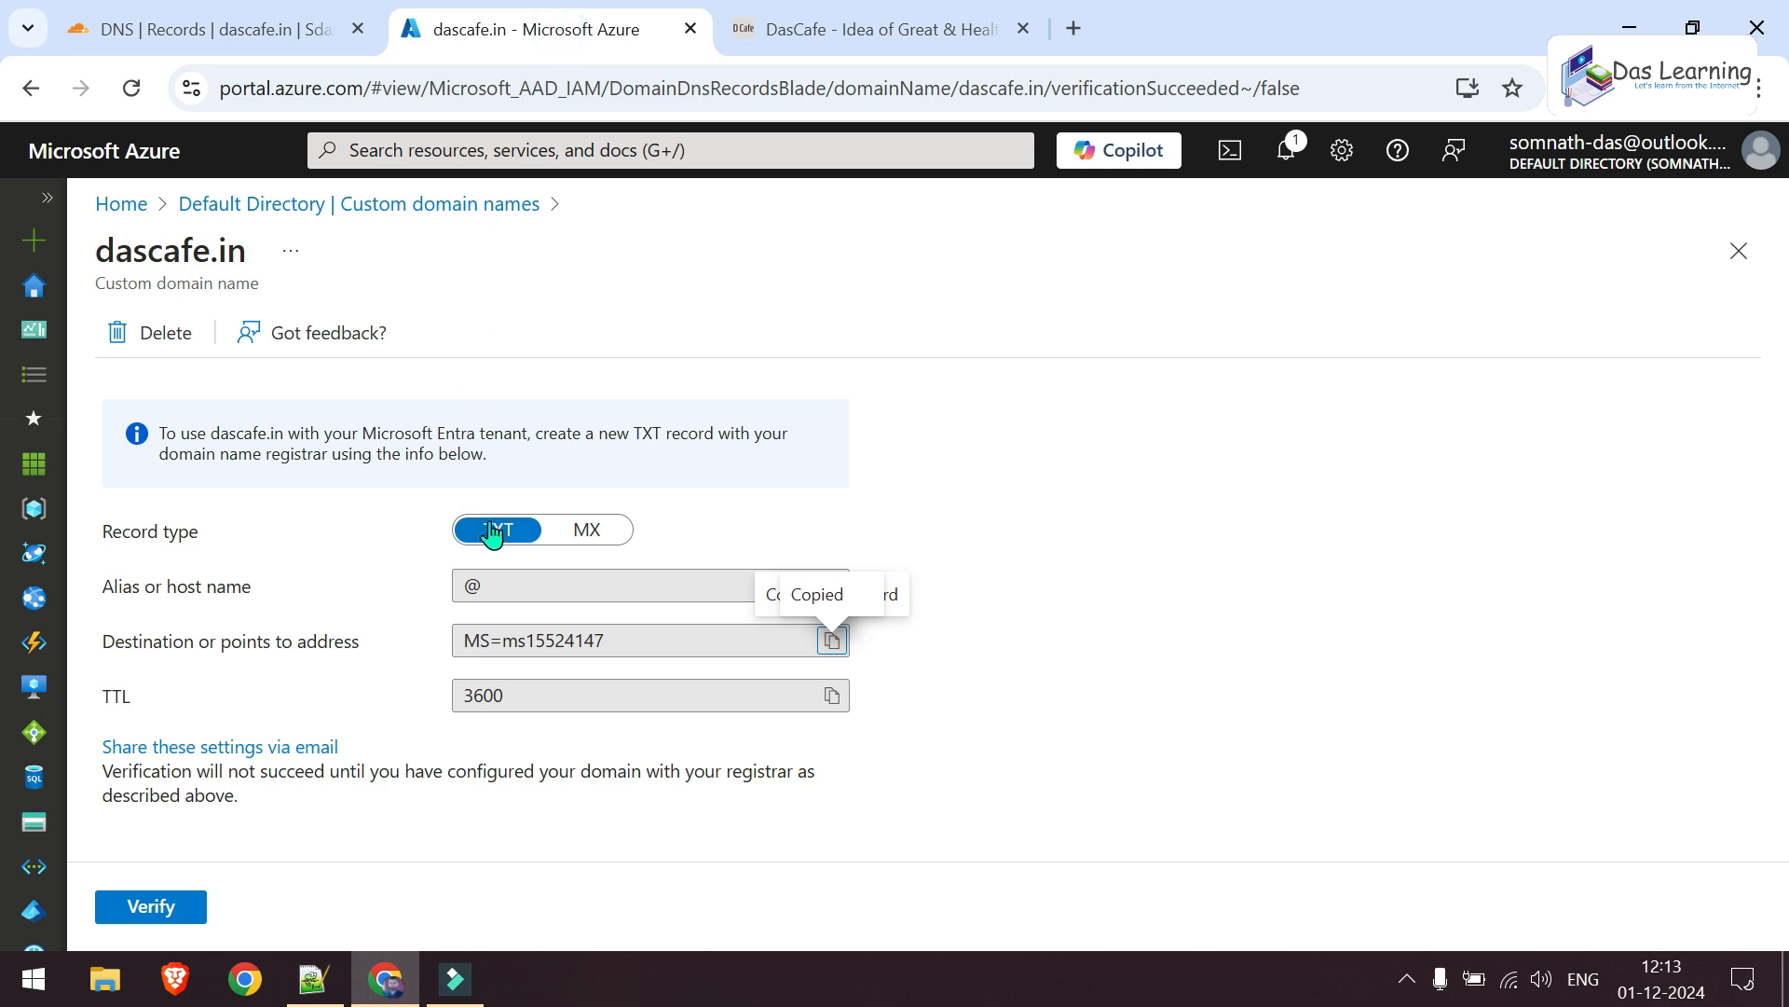
left_click(475, 584)
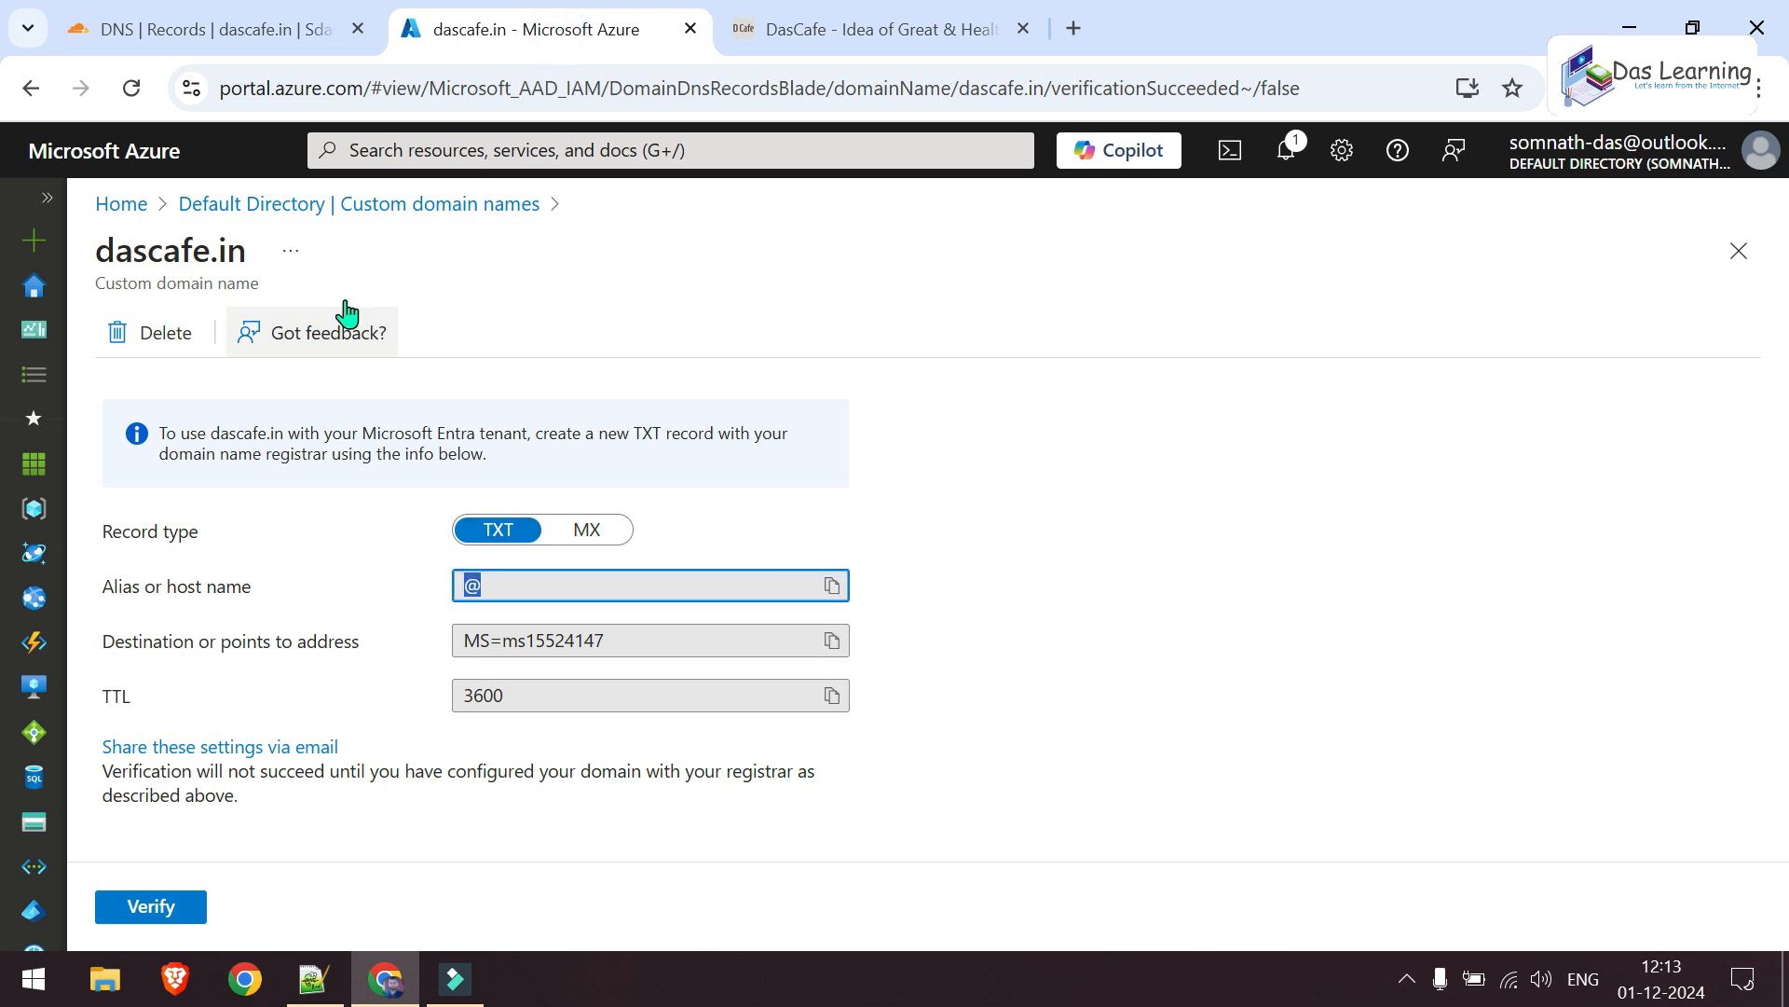
left_click(248, 28)
Step: Set the record's Name to @ and its TTL to 1 hr (Azure's 3600)
left_click(641, 606)
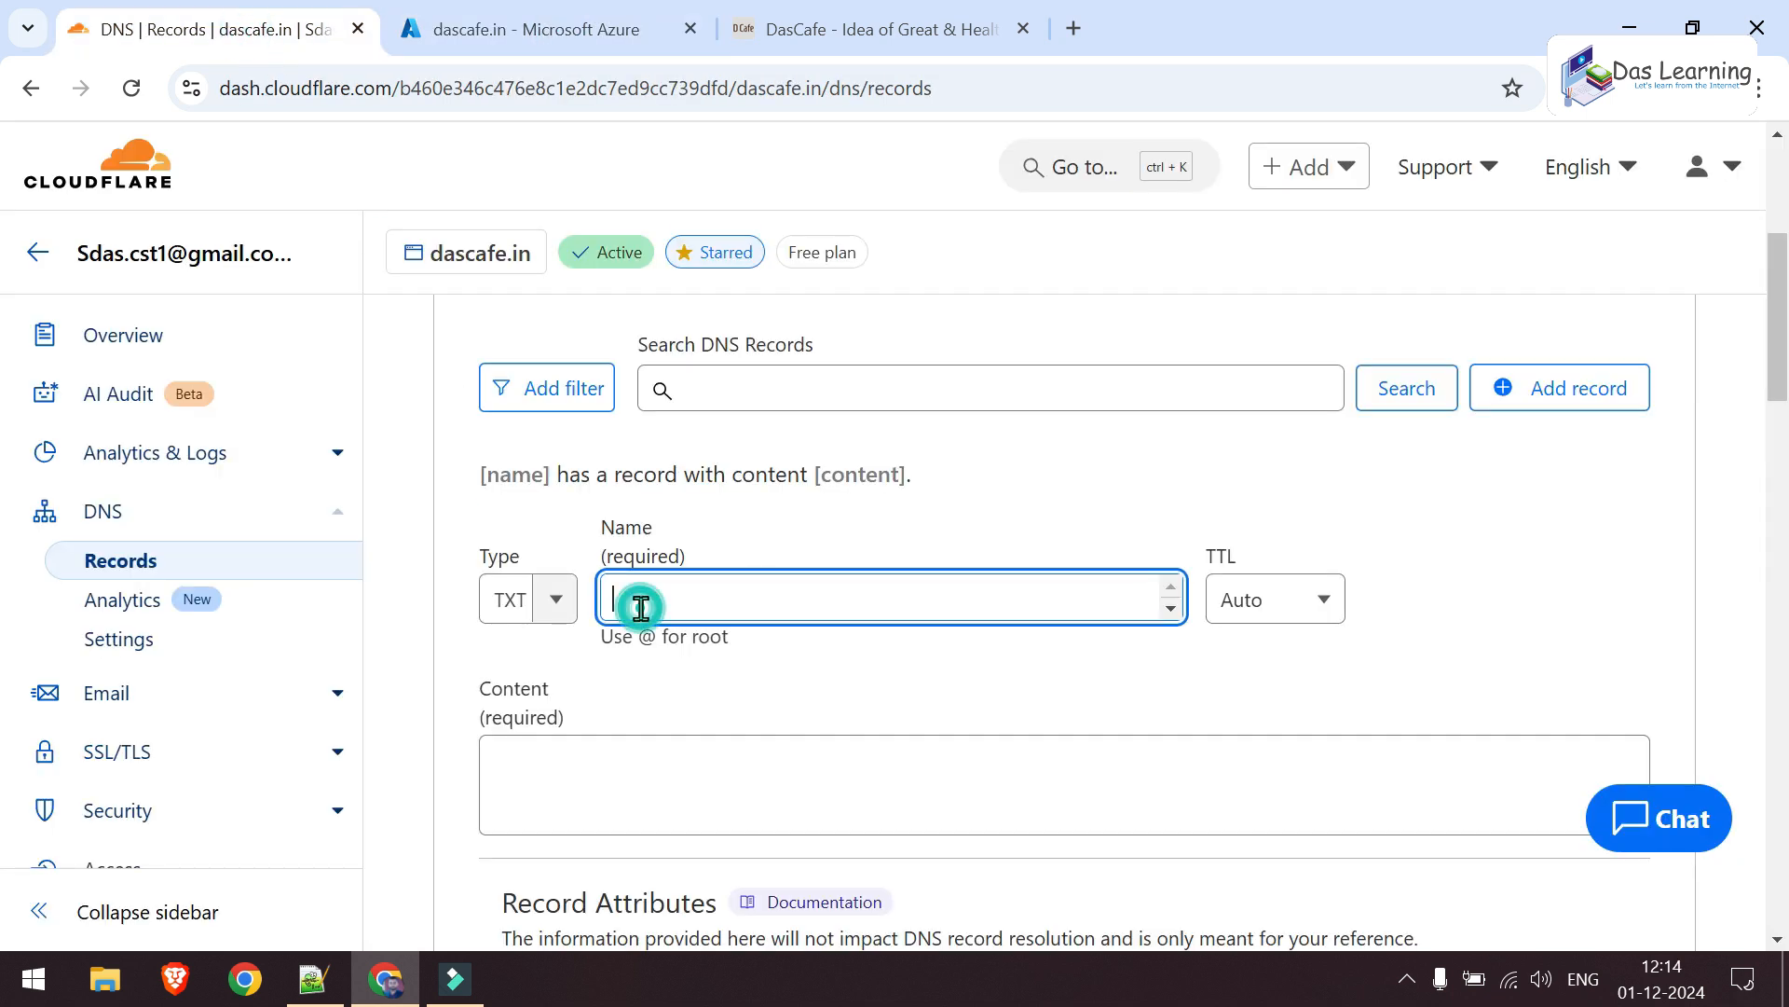
type("@")
key("Tab")
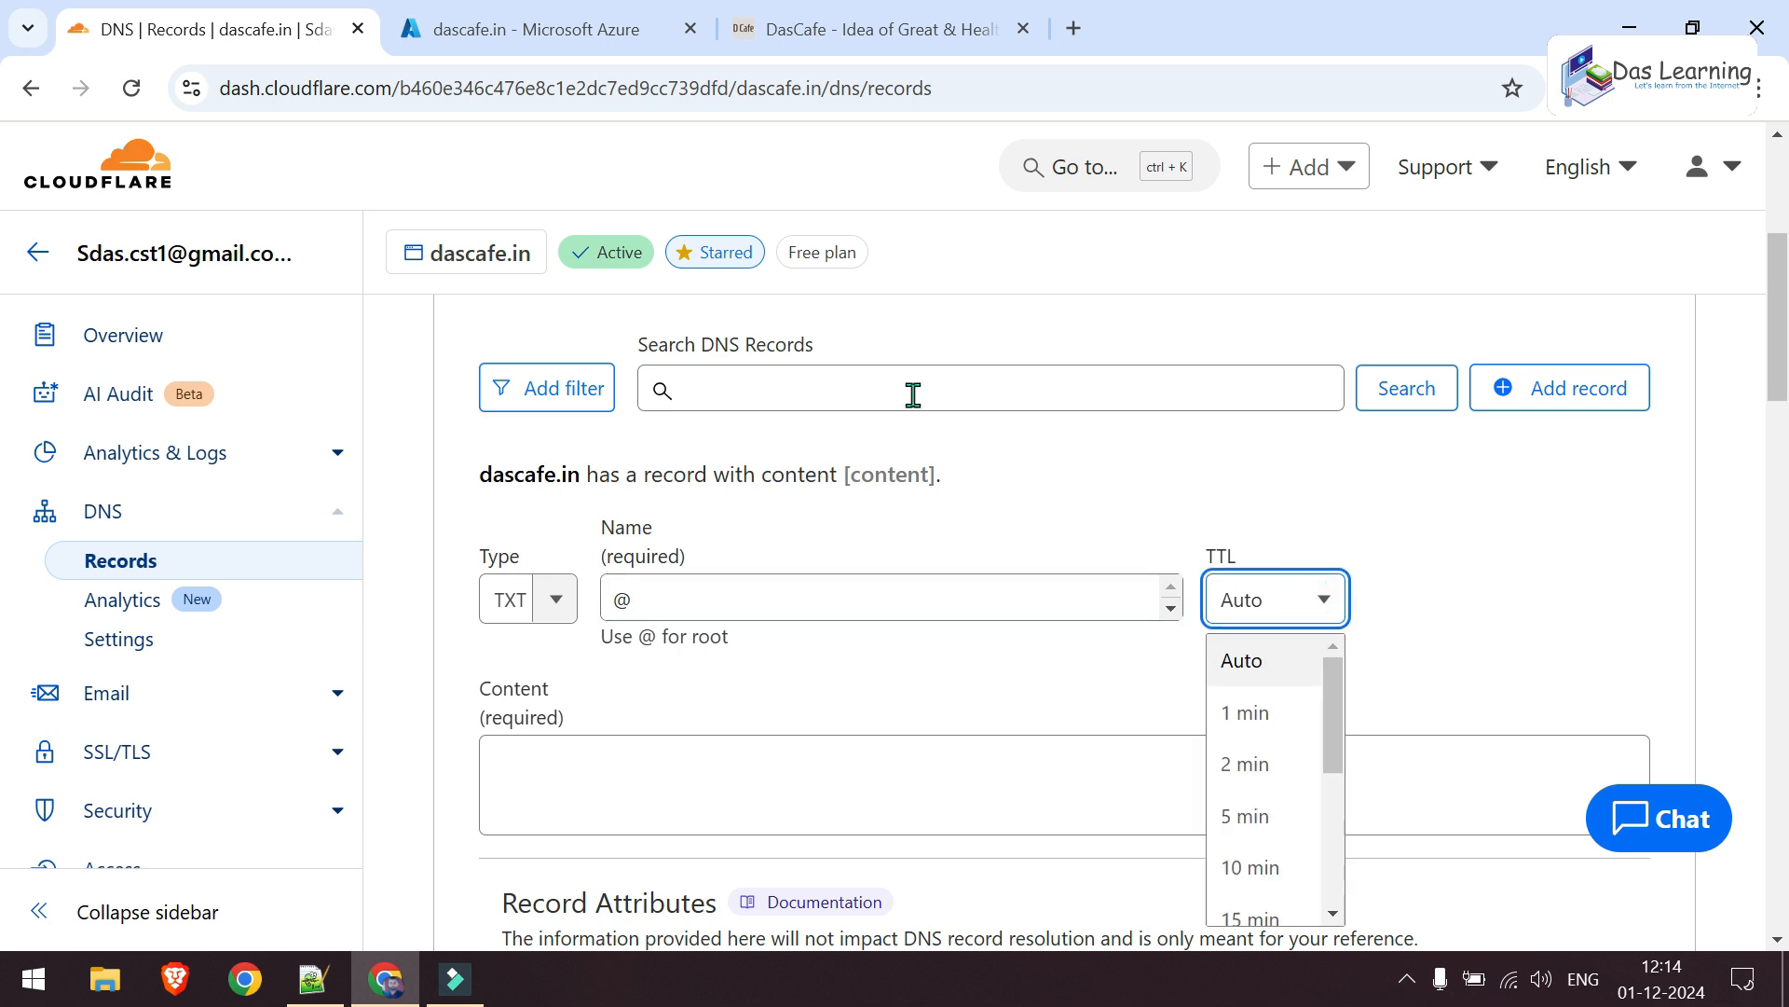
left_click(434, 28)
left_click(503, 696)
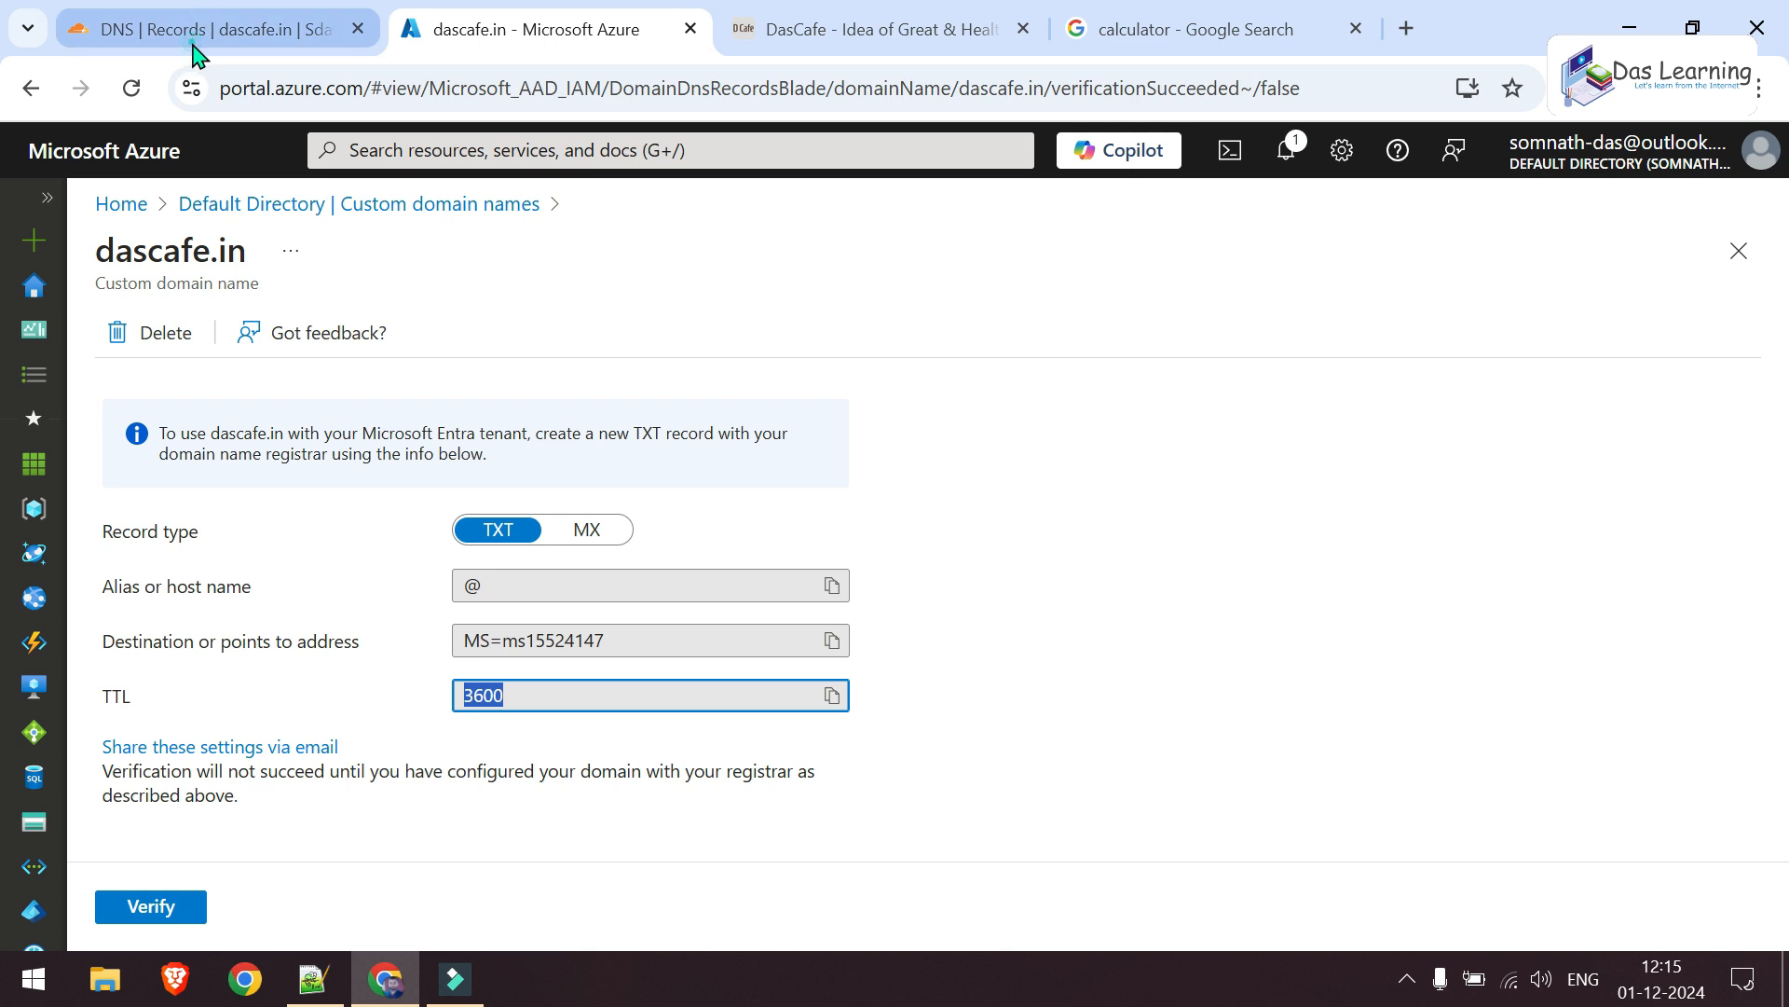
left_click(198, 30)
scroll(1290, 830, "down", 3)
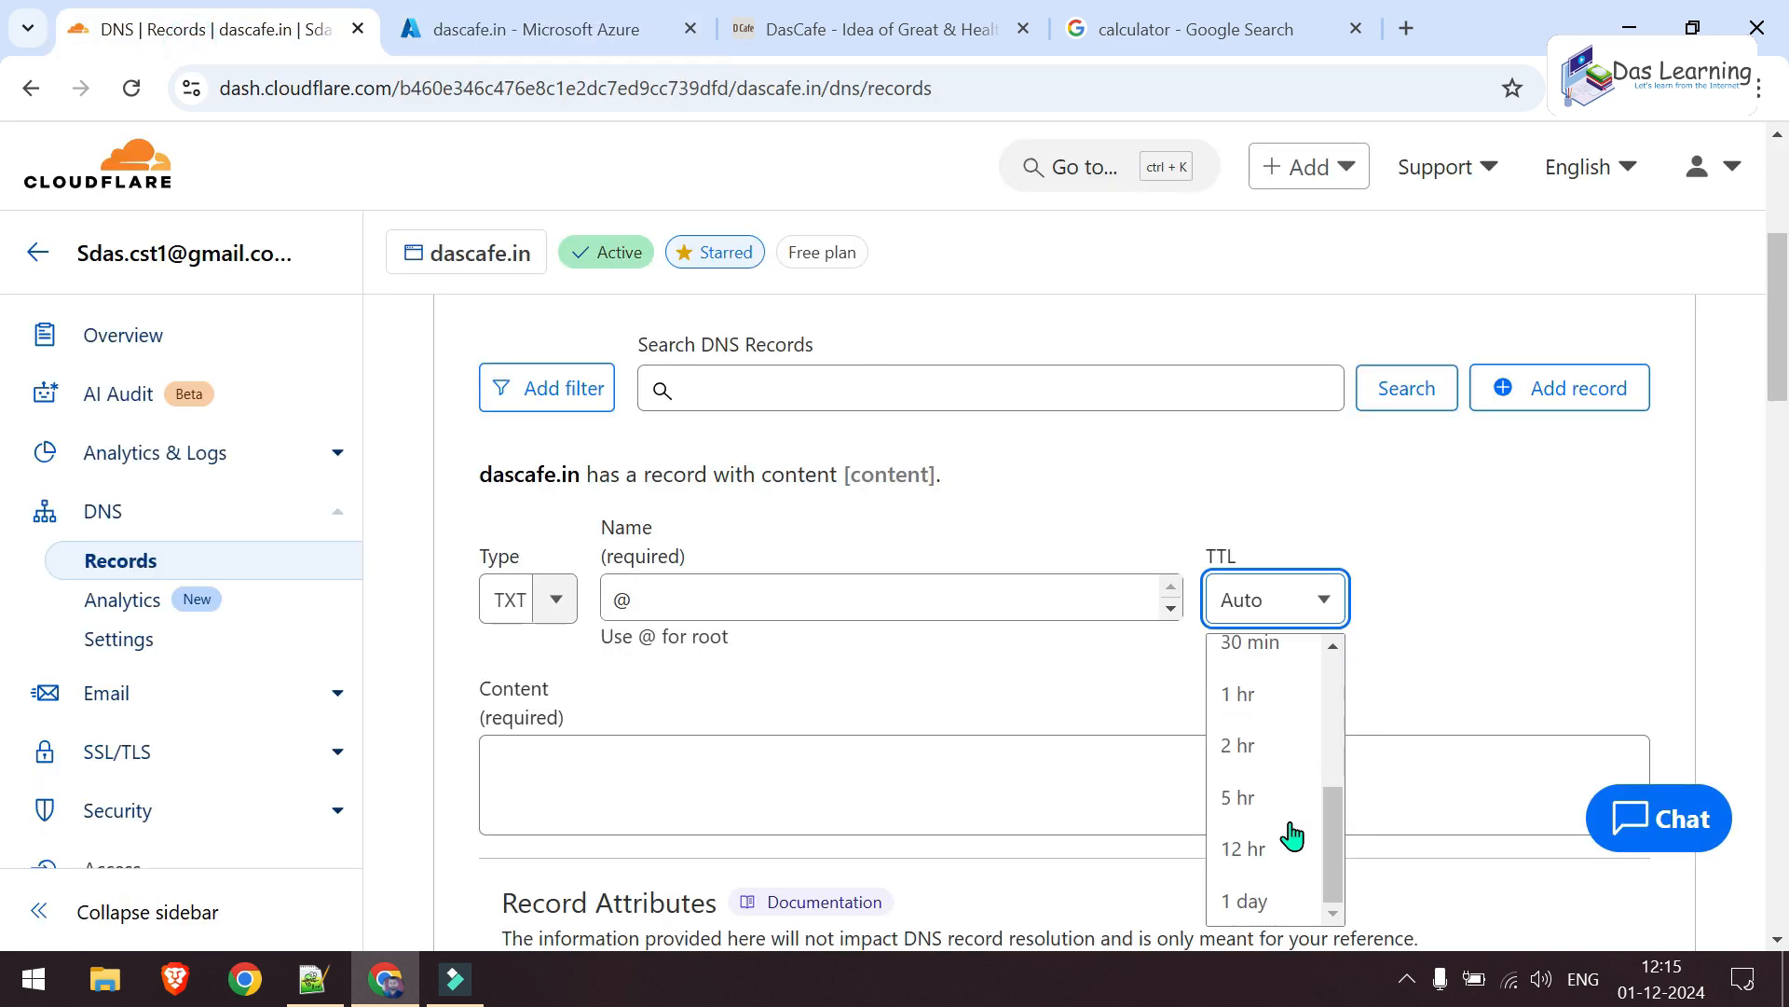
left_click(1262, 701)
Step: Paste the MS=ms15524147 verification value from Azure into the record's Content
left_click(908, 739)
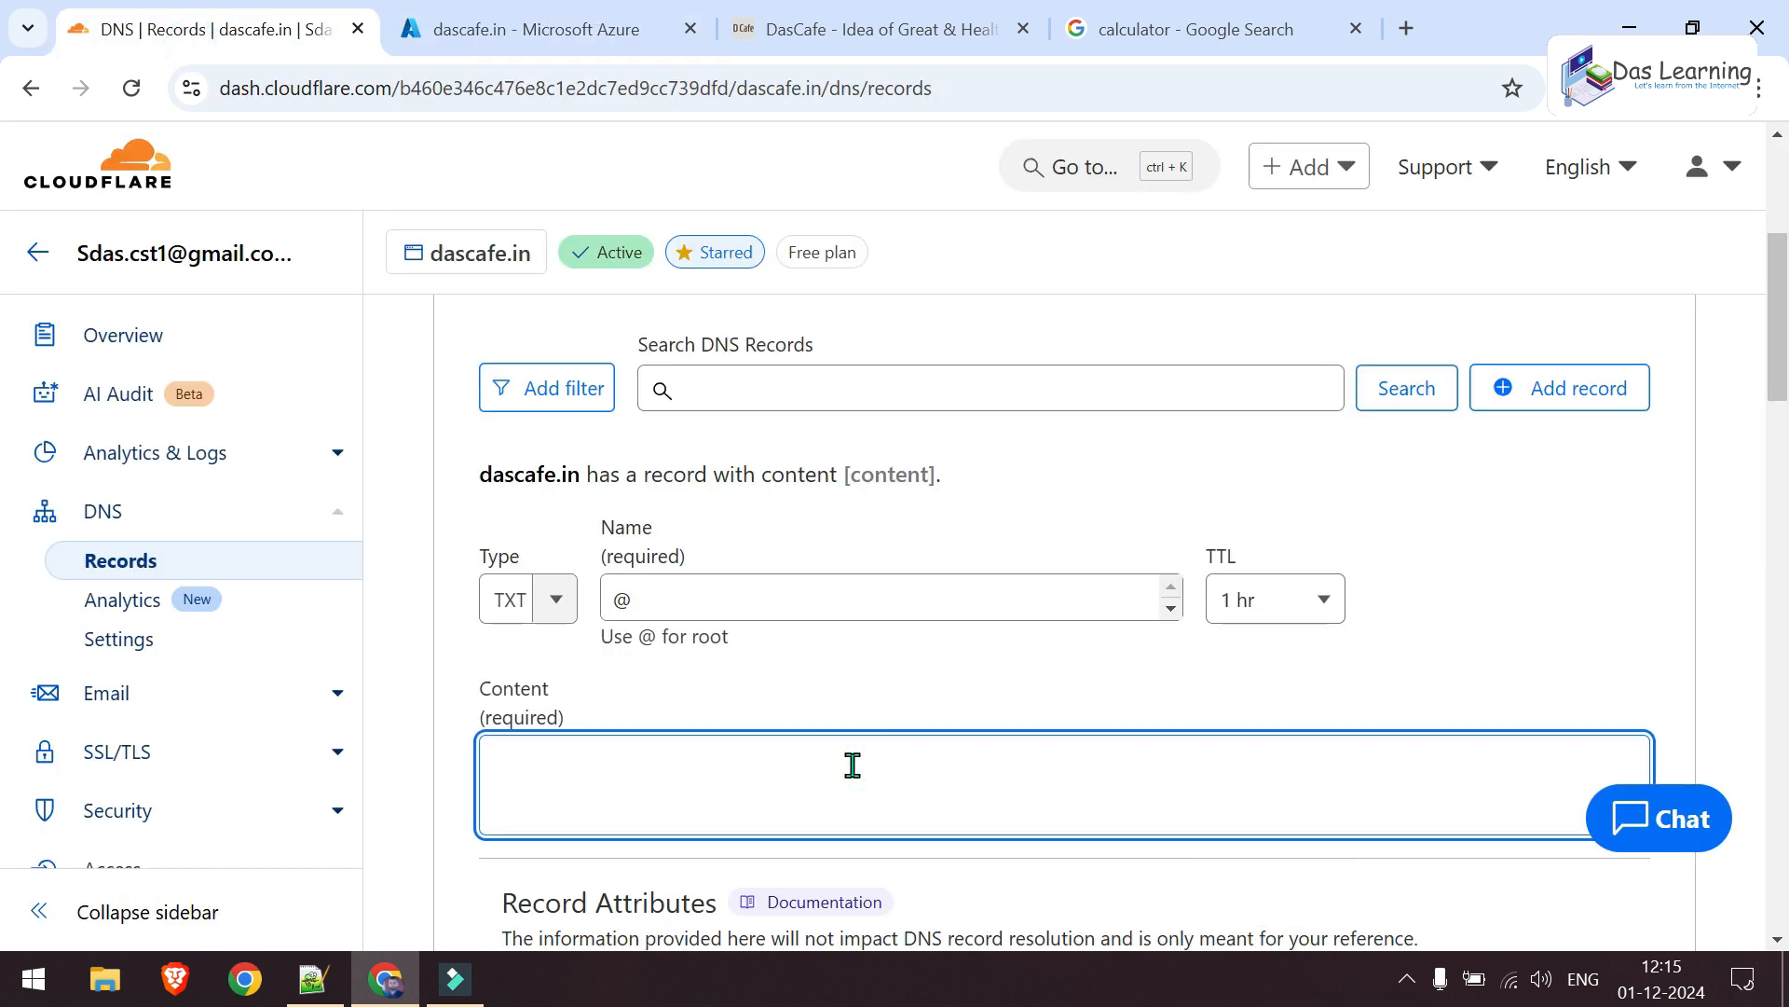
left_click(589, 26)
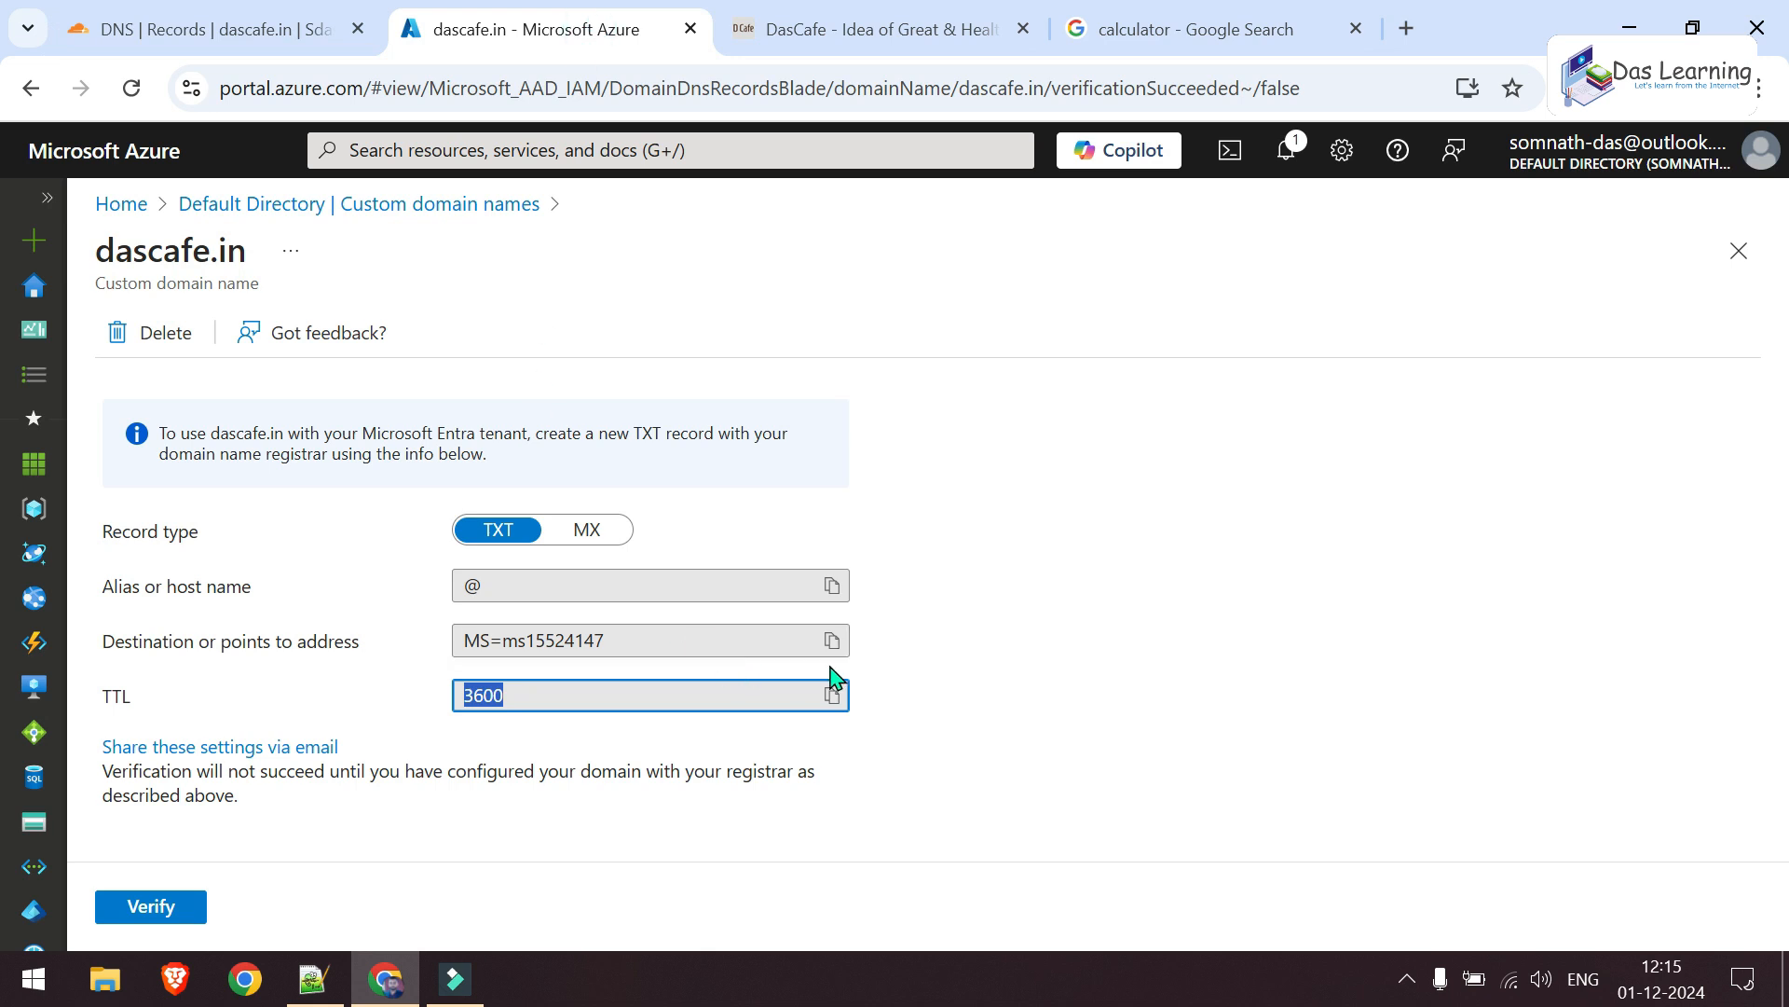
left_click(832, 646)
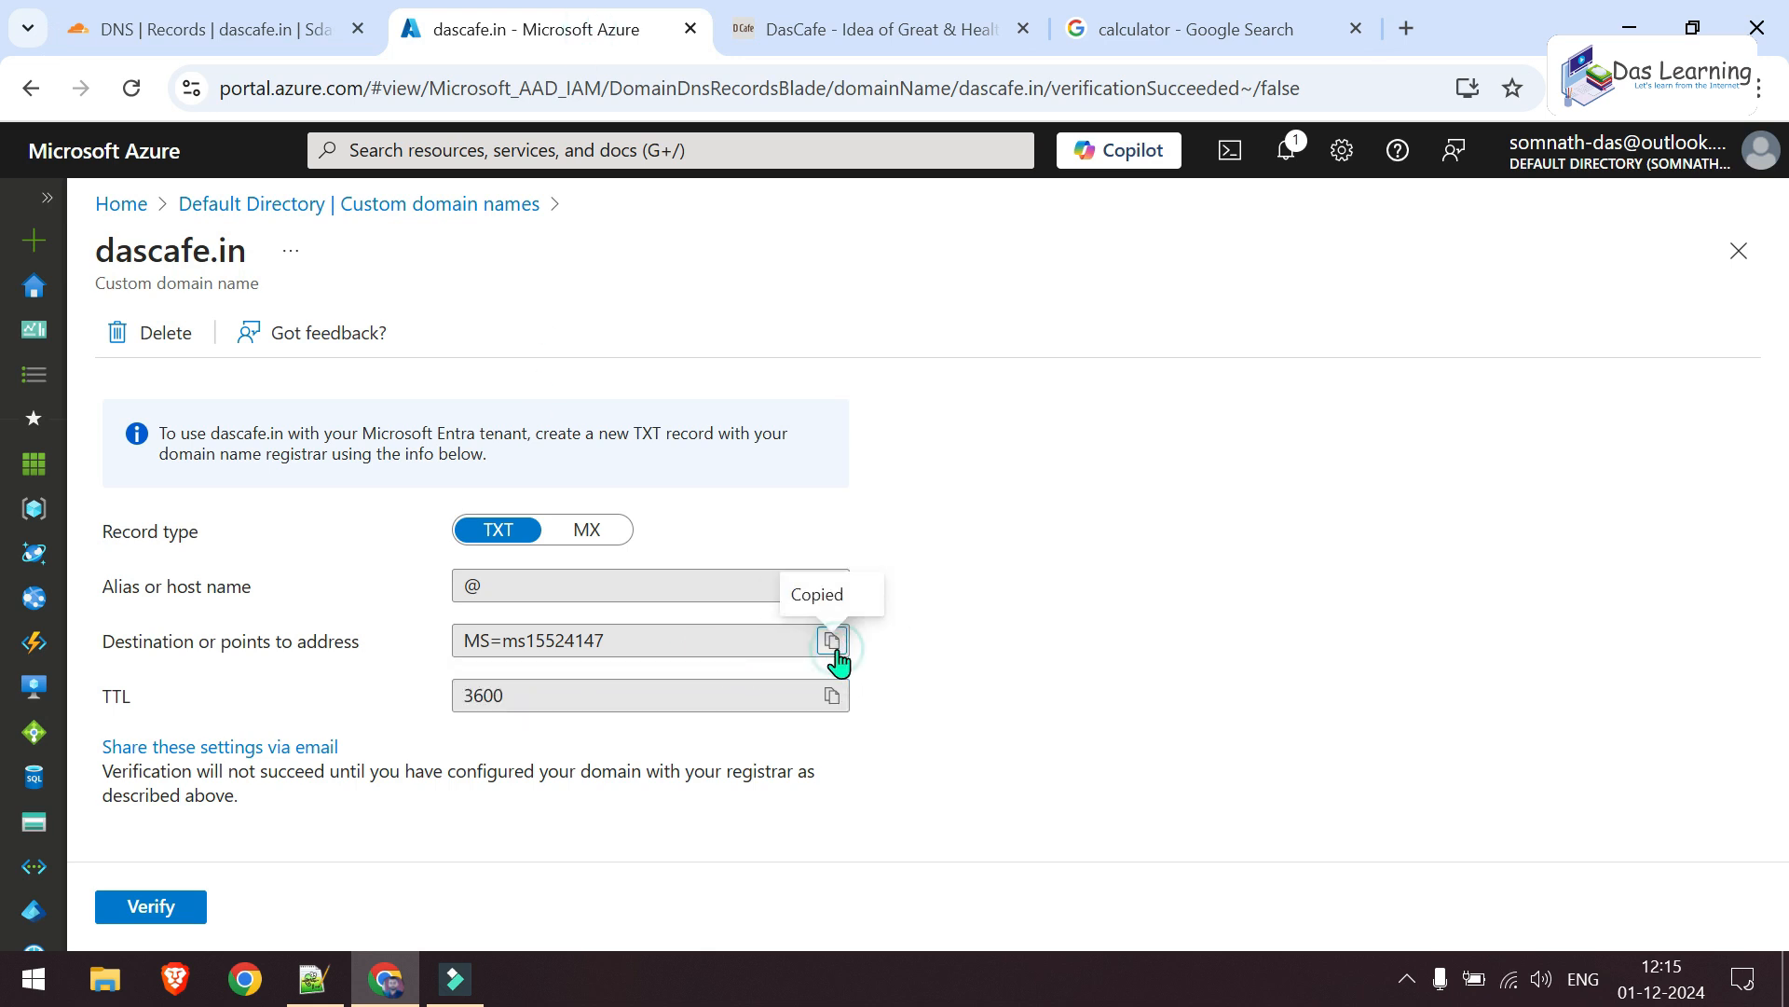
left_click(215, 28)
key("ctrl+v")
scroll(606, 685, "down", 1)
scroll(601, 685, "down", 2)
Step: Add the comment 'MS Azure AD', save the TXT record, and check its content
left_click(641, 731)
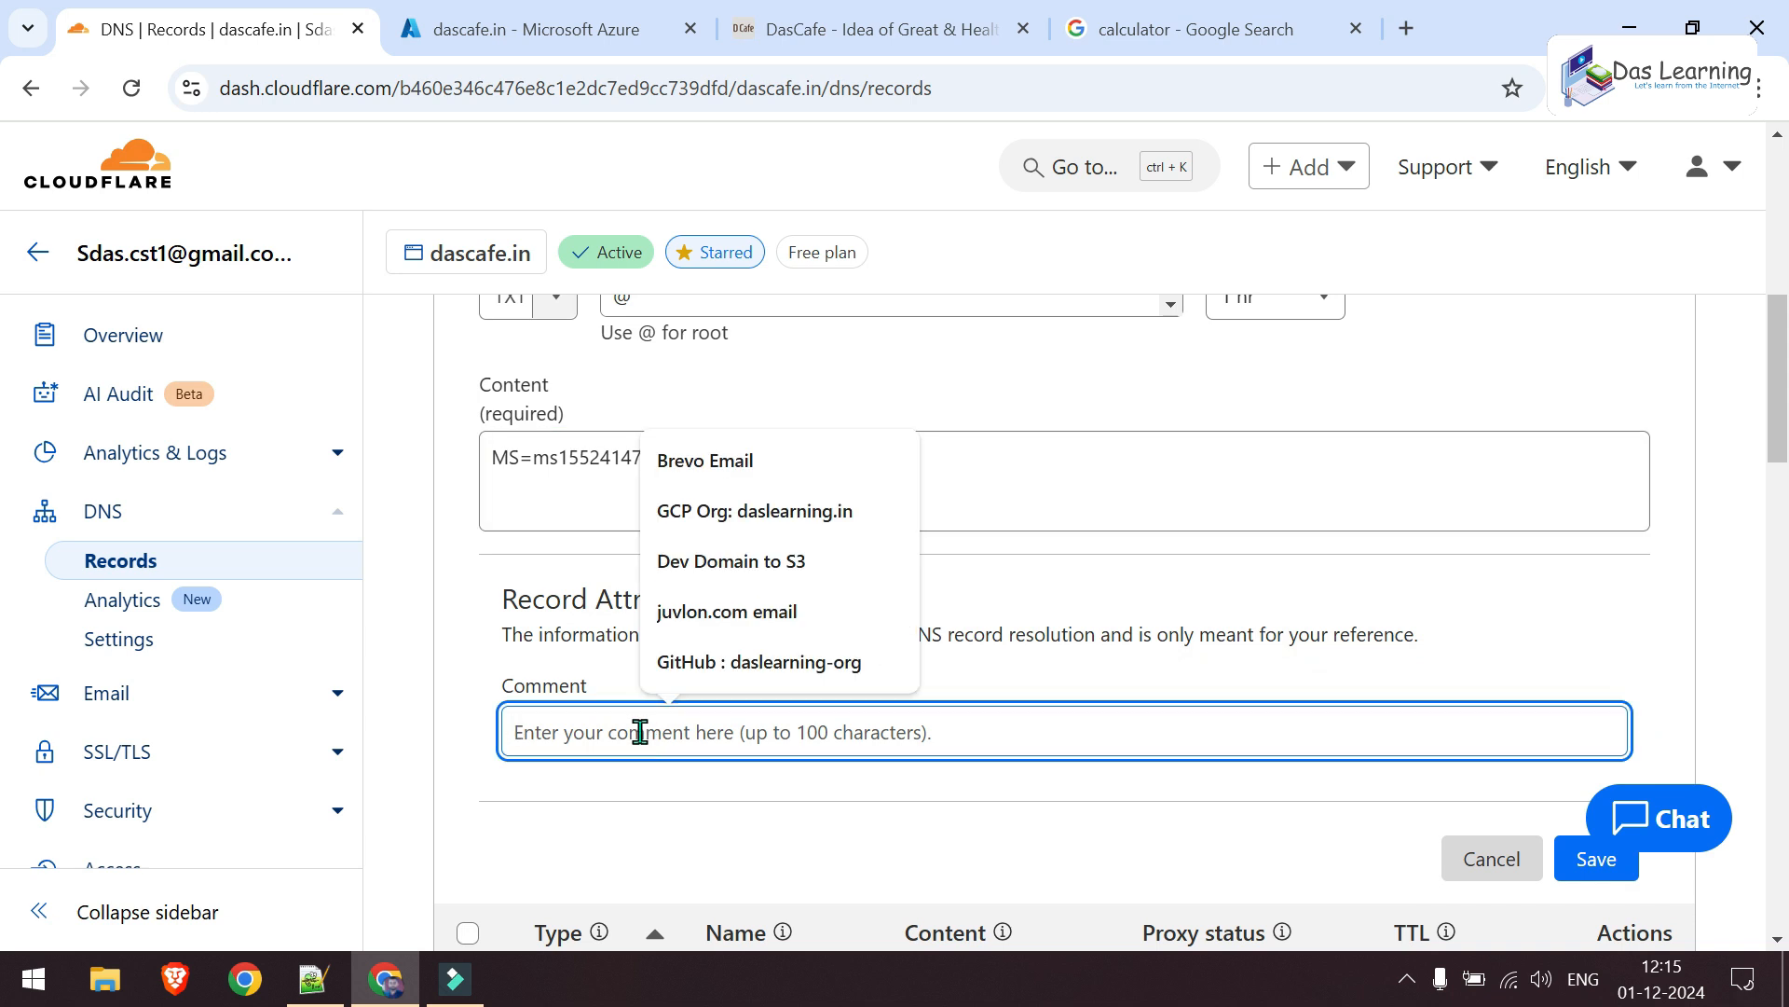
type("MS Azure AD")
scroll(823, 767, "down", 1)
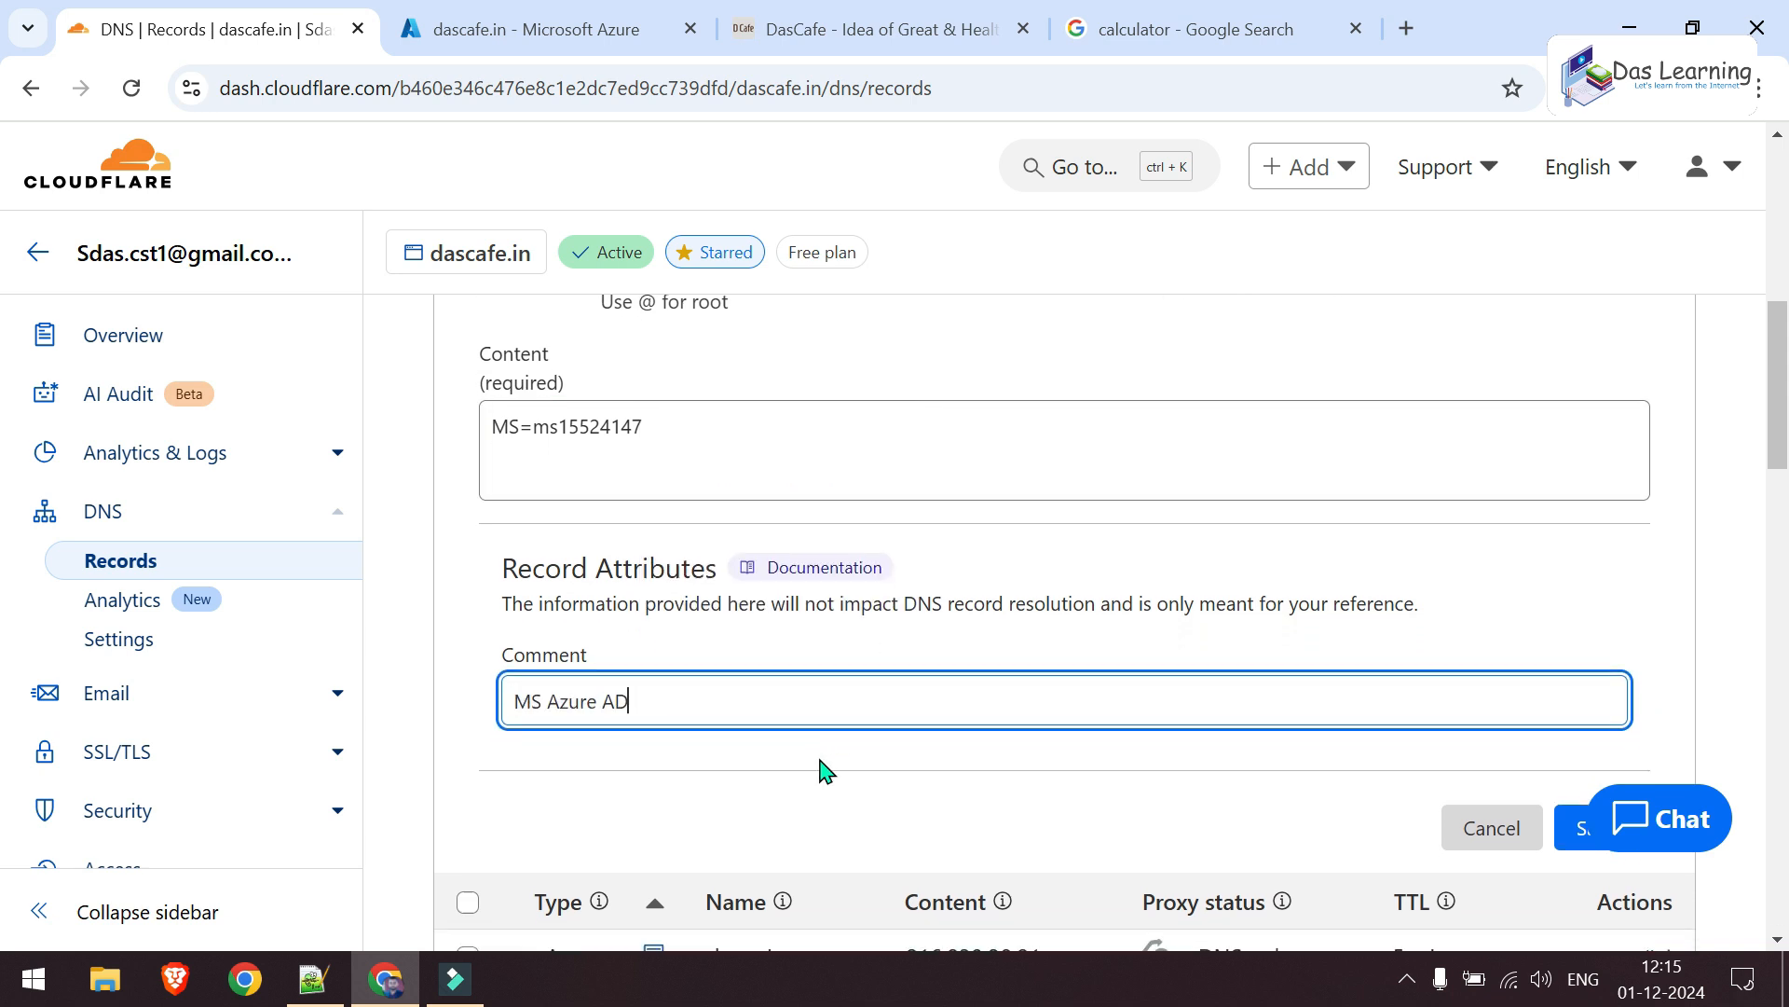
scroll(820, 771, "up", 5)
scroll(820, 771, "down", 5)
left_click(1594, 750)
left_click_drag(909, 647, 1128, 650)
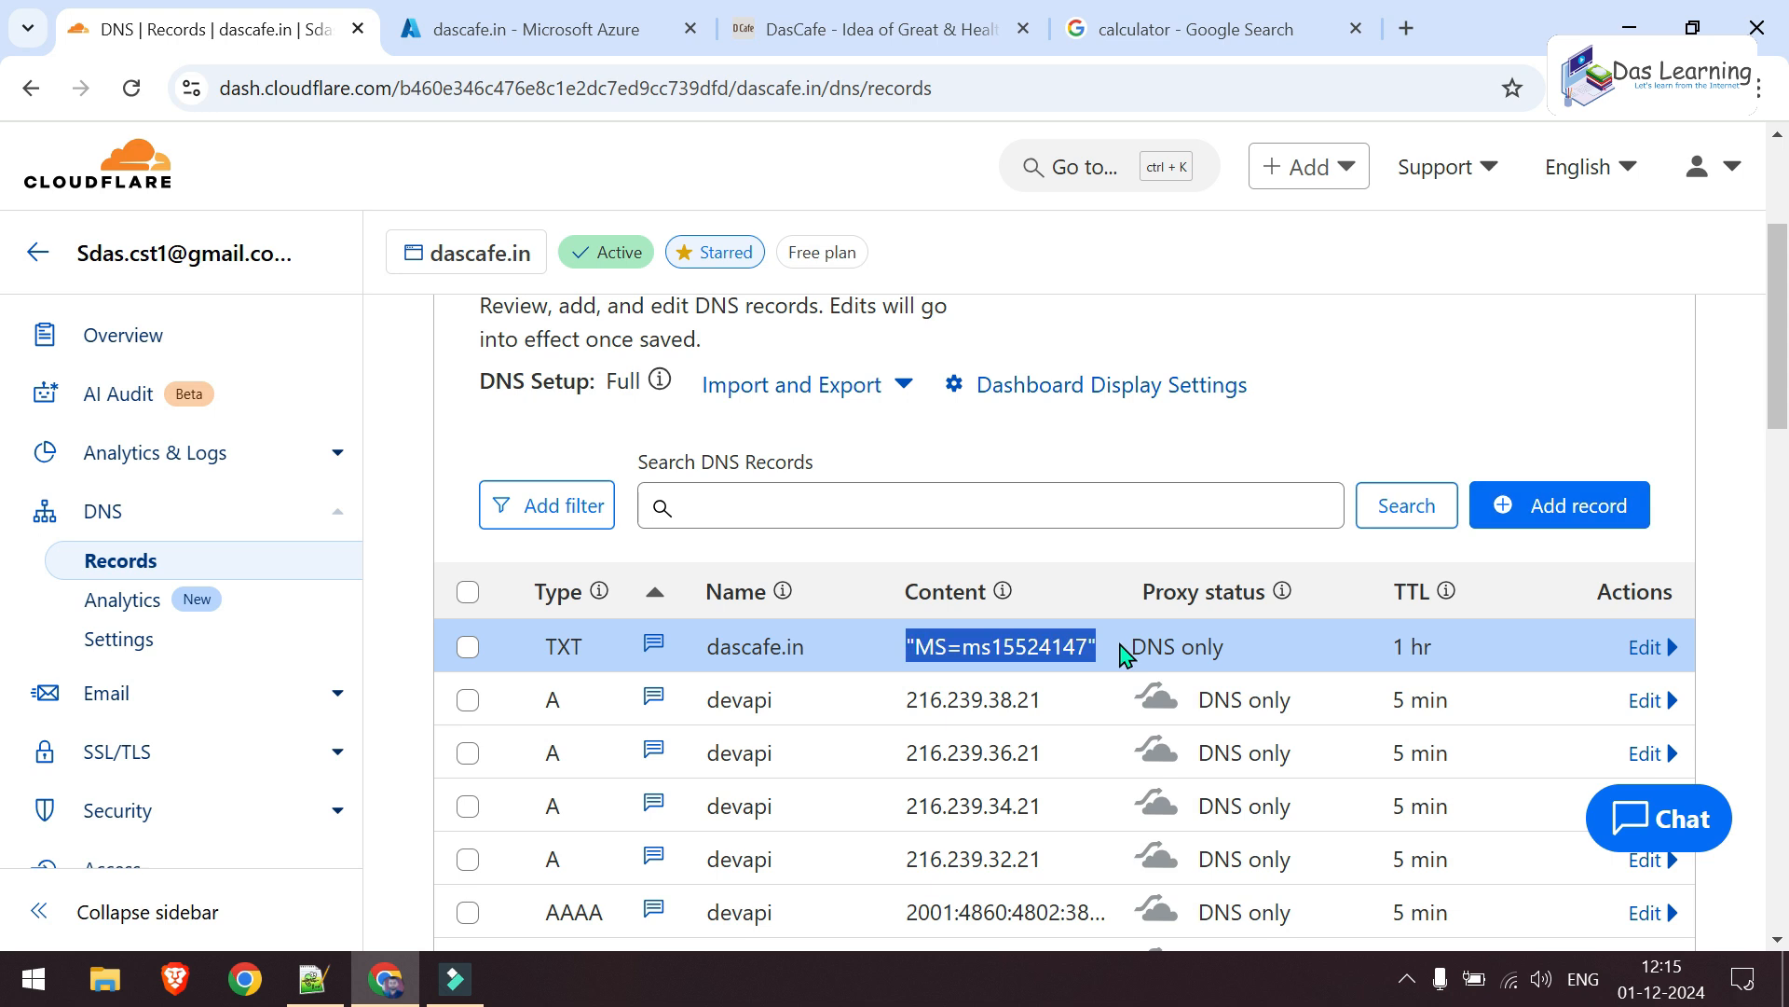
left_click(587, 28)
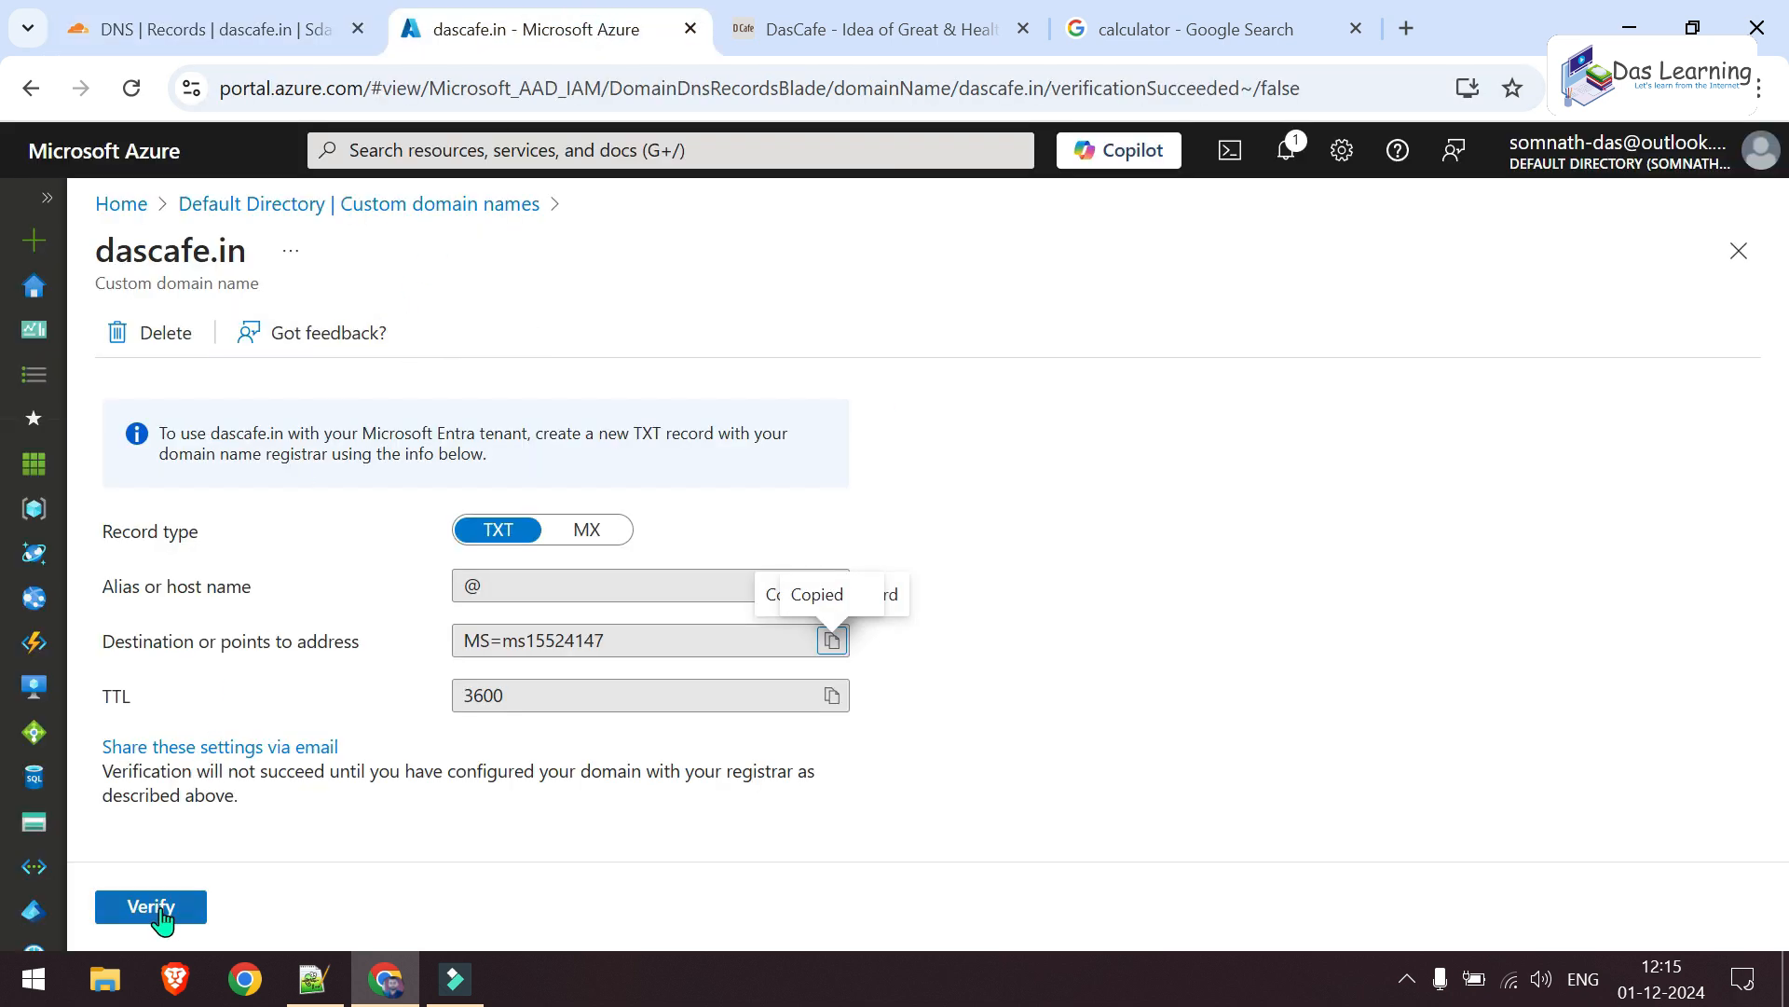
Step: Verify dascafe.in and refresh the custom domain names list to confirm it shows Verified
left_click(154, 909)
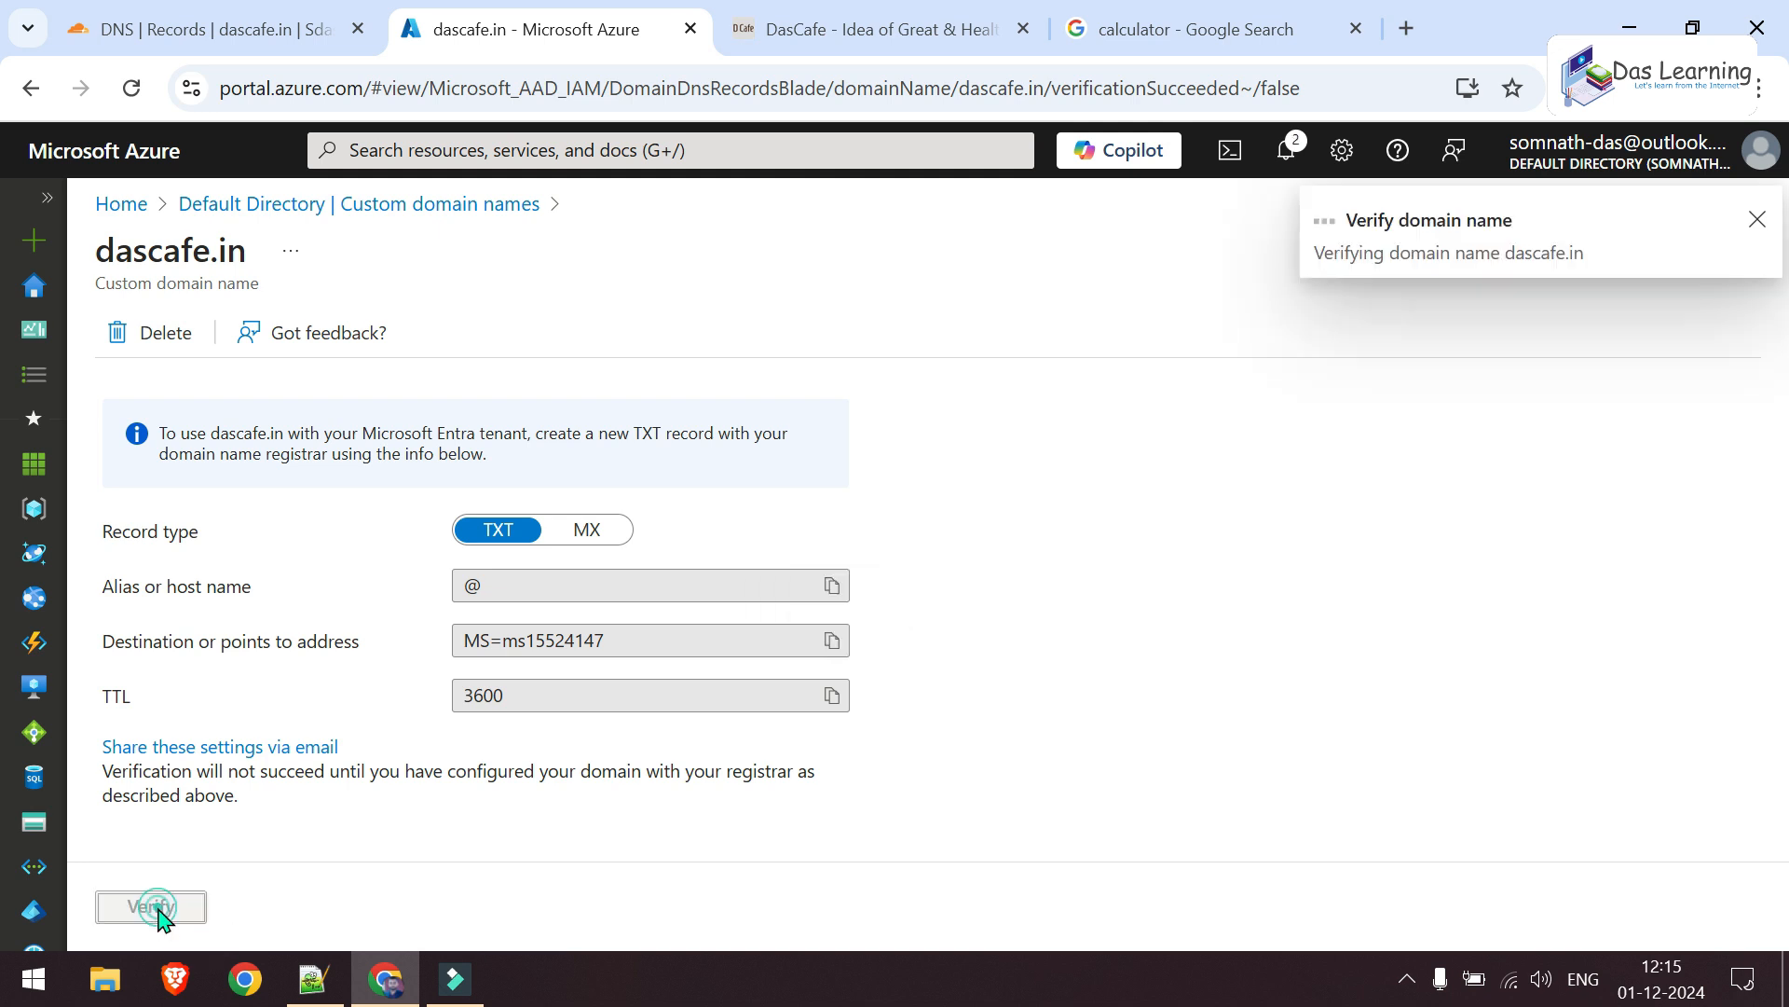
left_click(1410, 265)
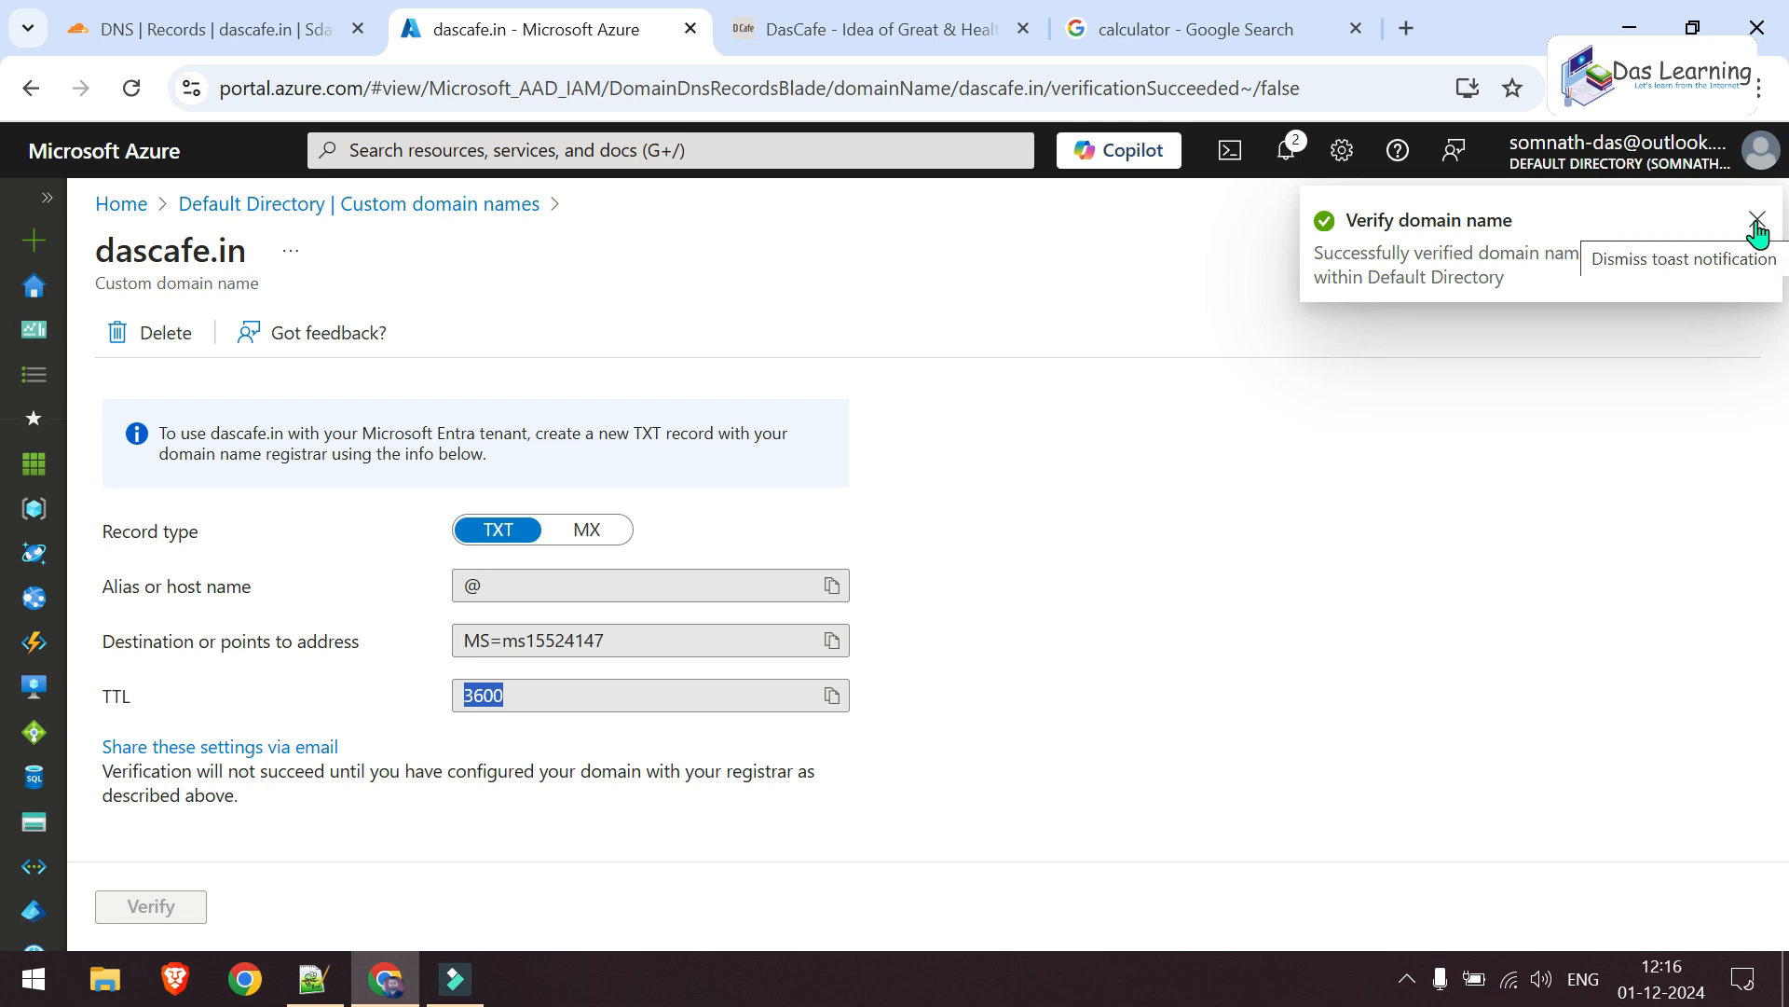
left_click(1756, 224)
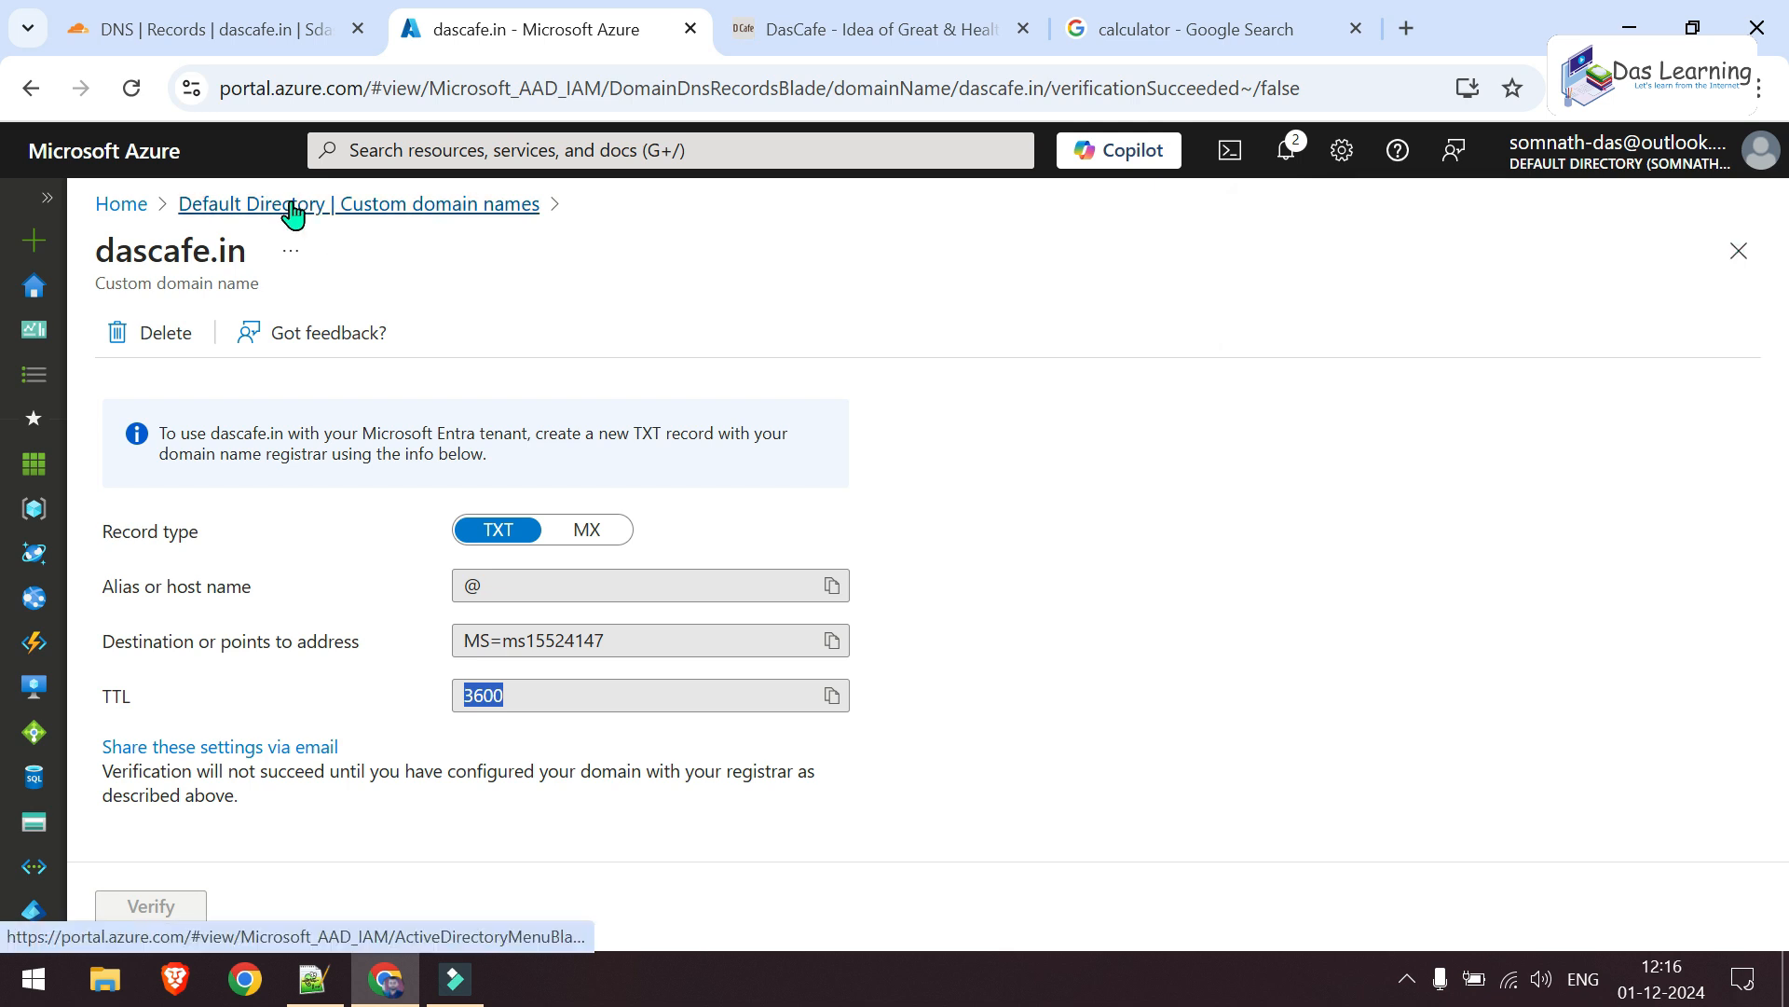
left_click(292, 212)
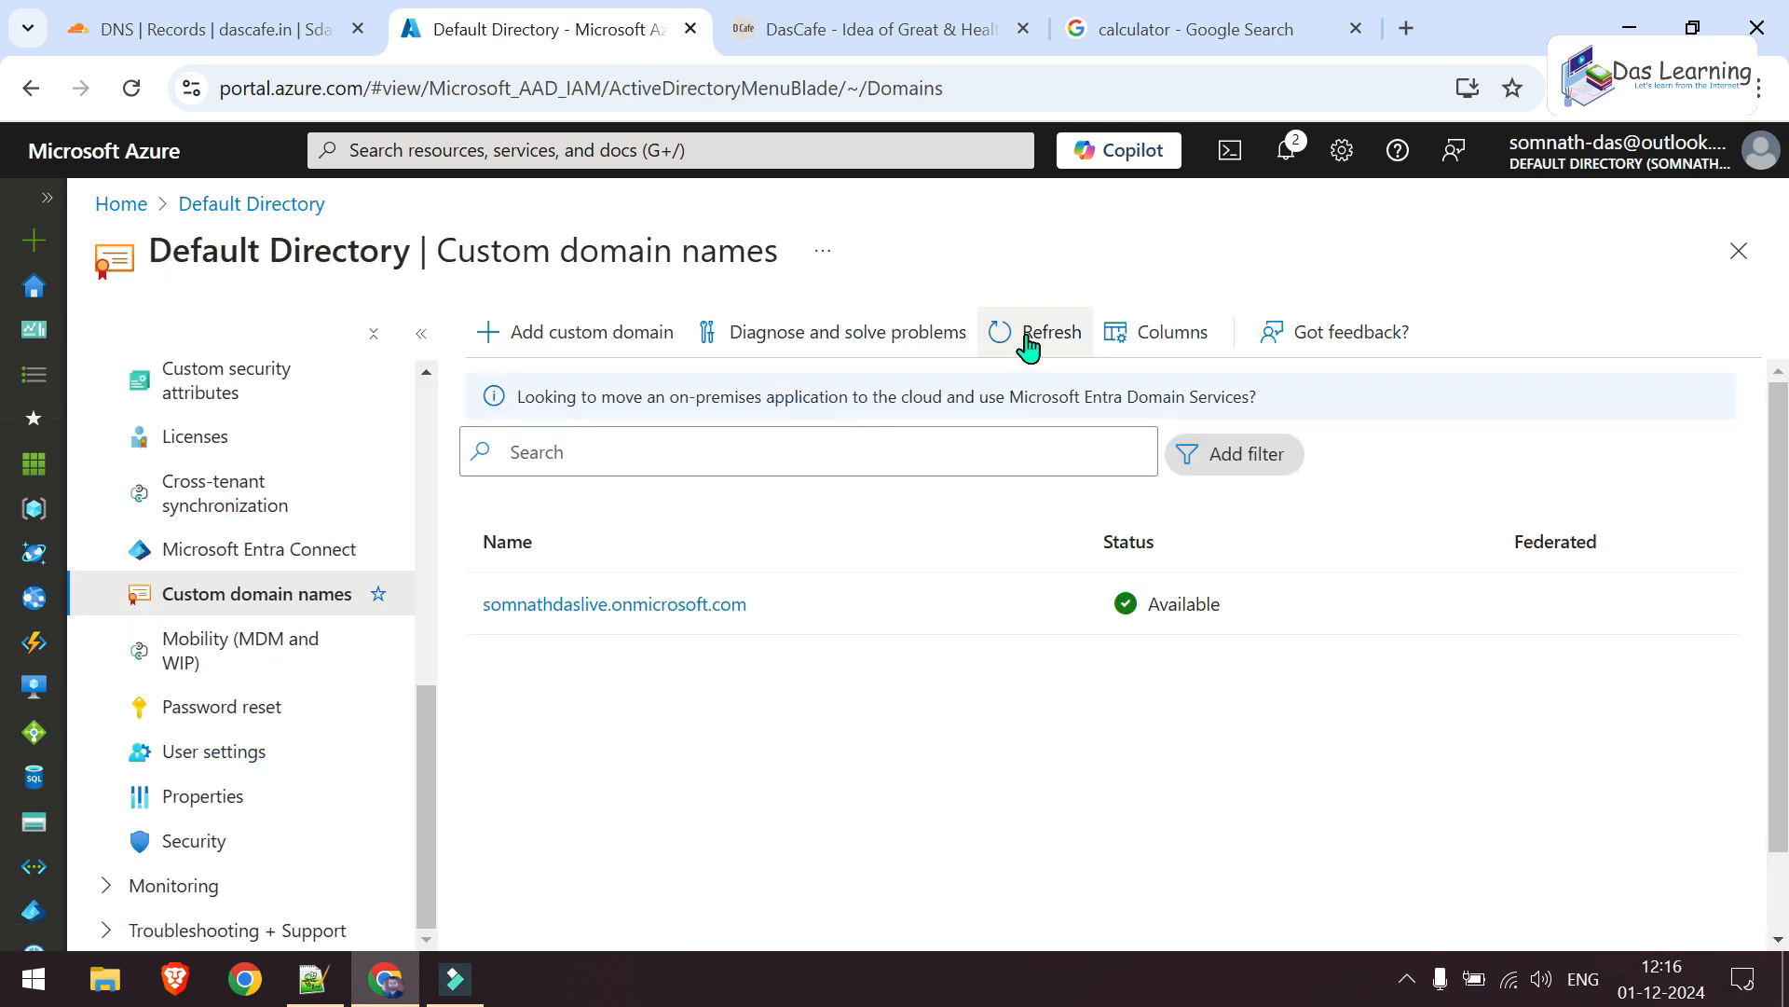
left_click(1028, 335)
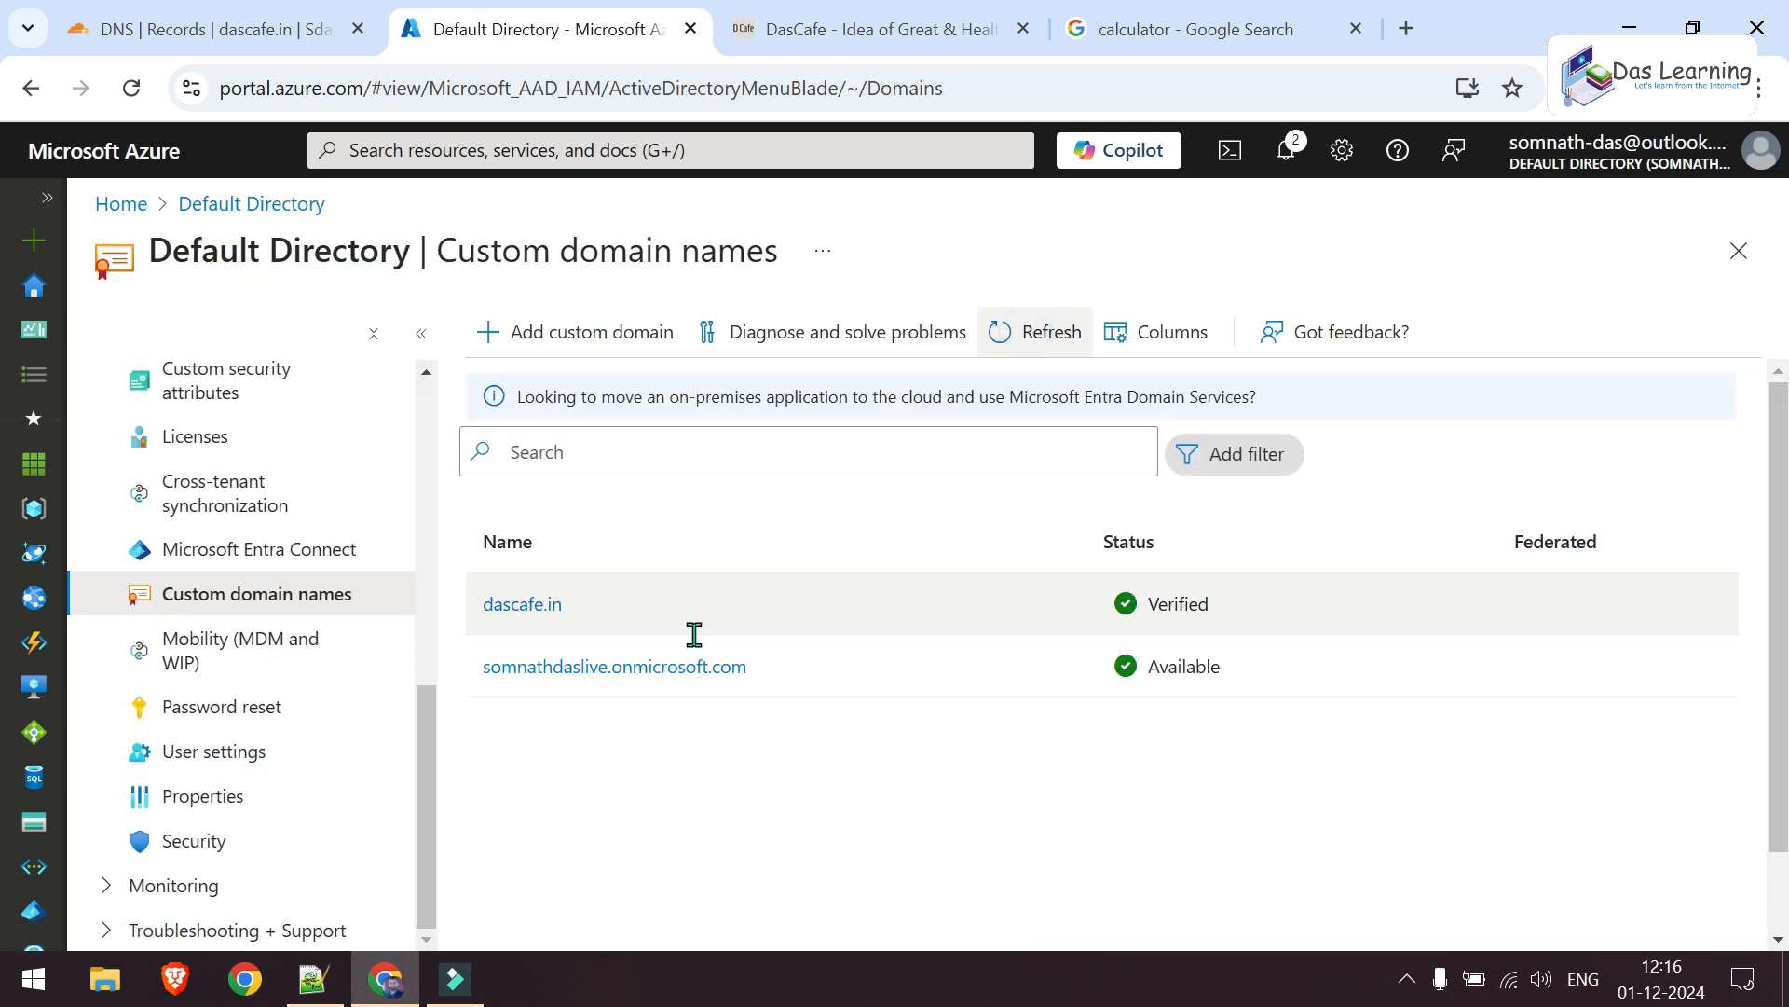
left_click_drag(624, 628, 471, 605)
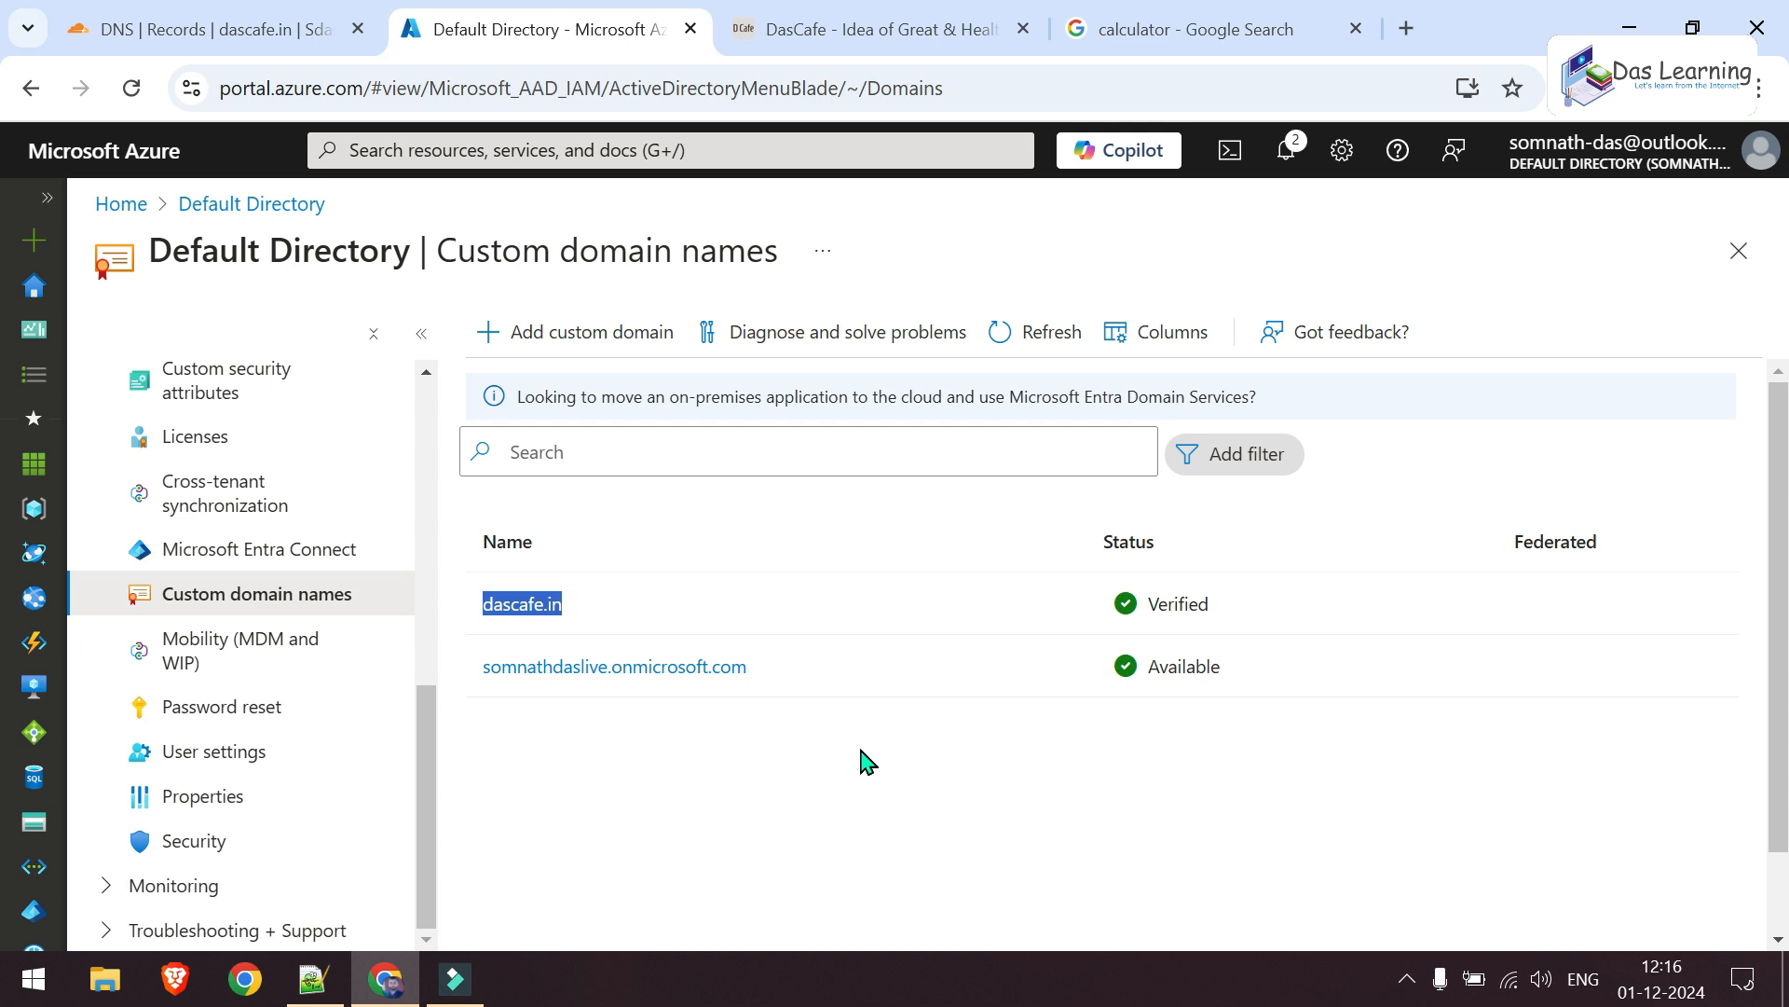
scroll(279, 651, "up", 6)
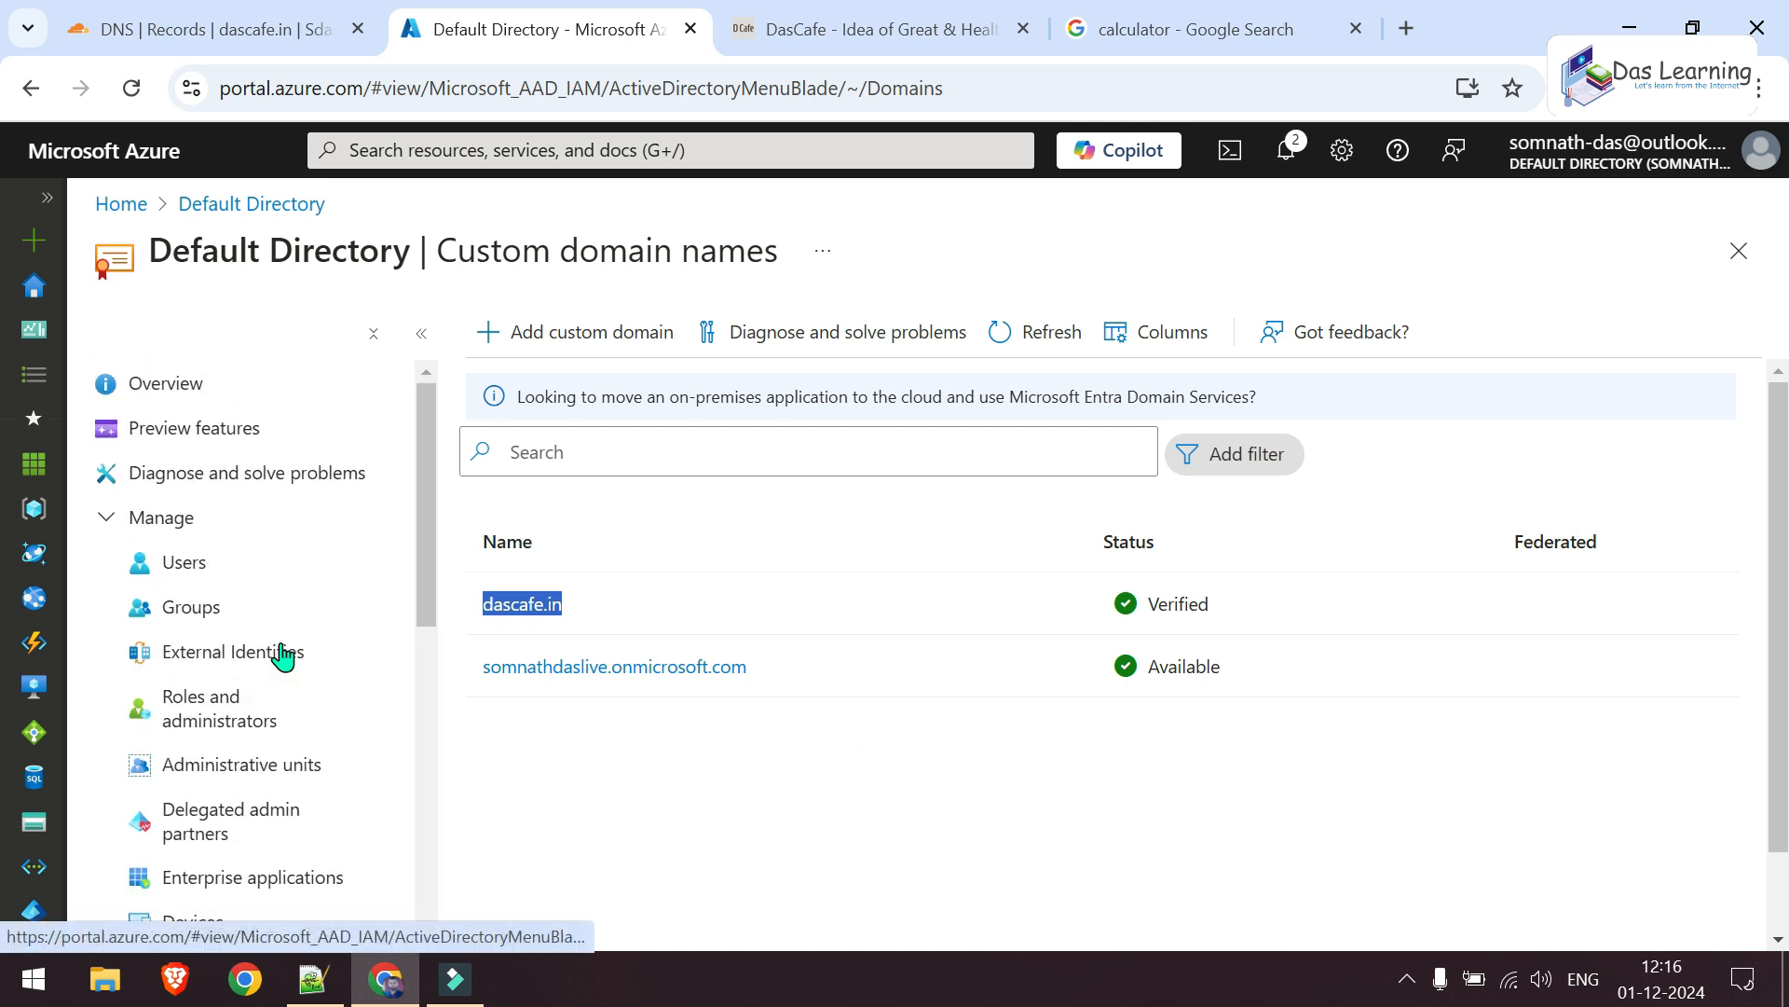
left_click(189, 563)
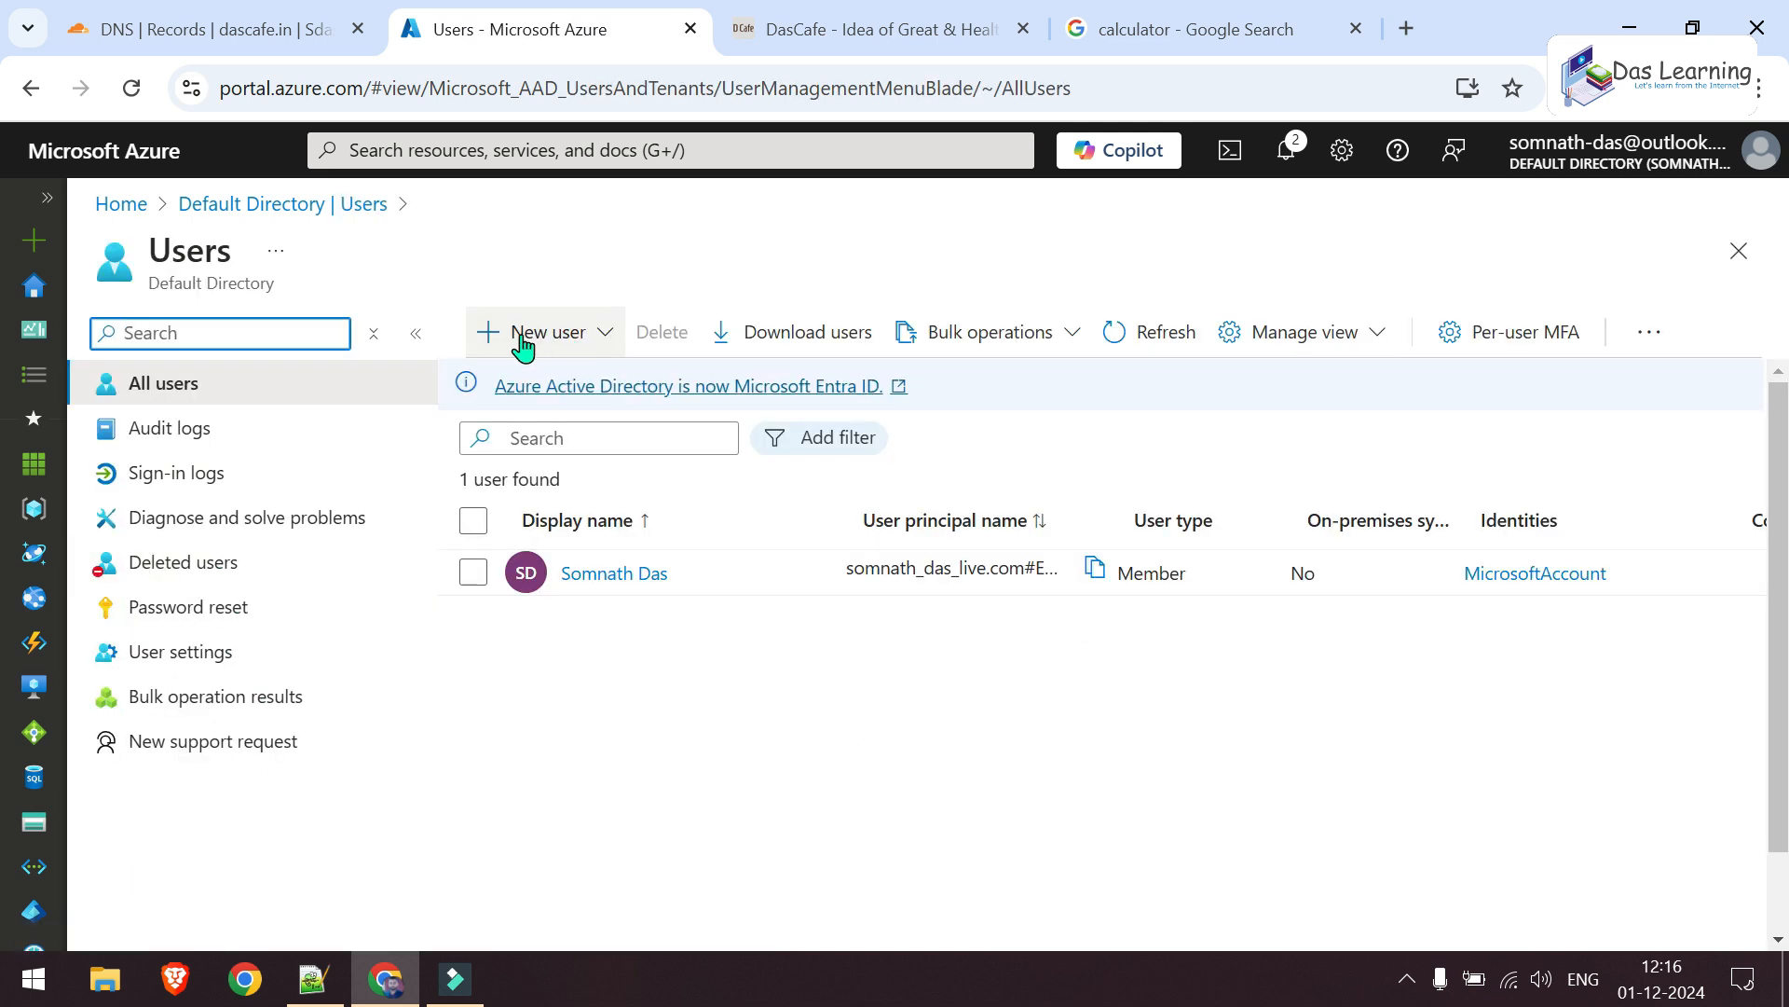
left_click(568, 350)
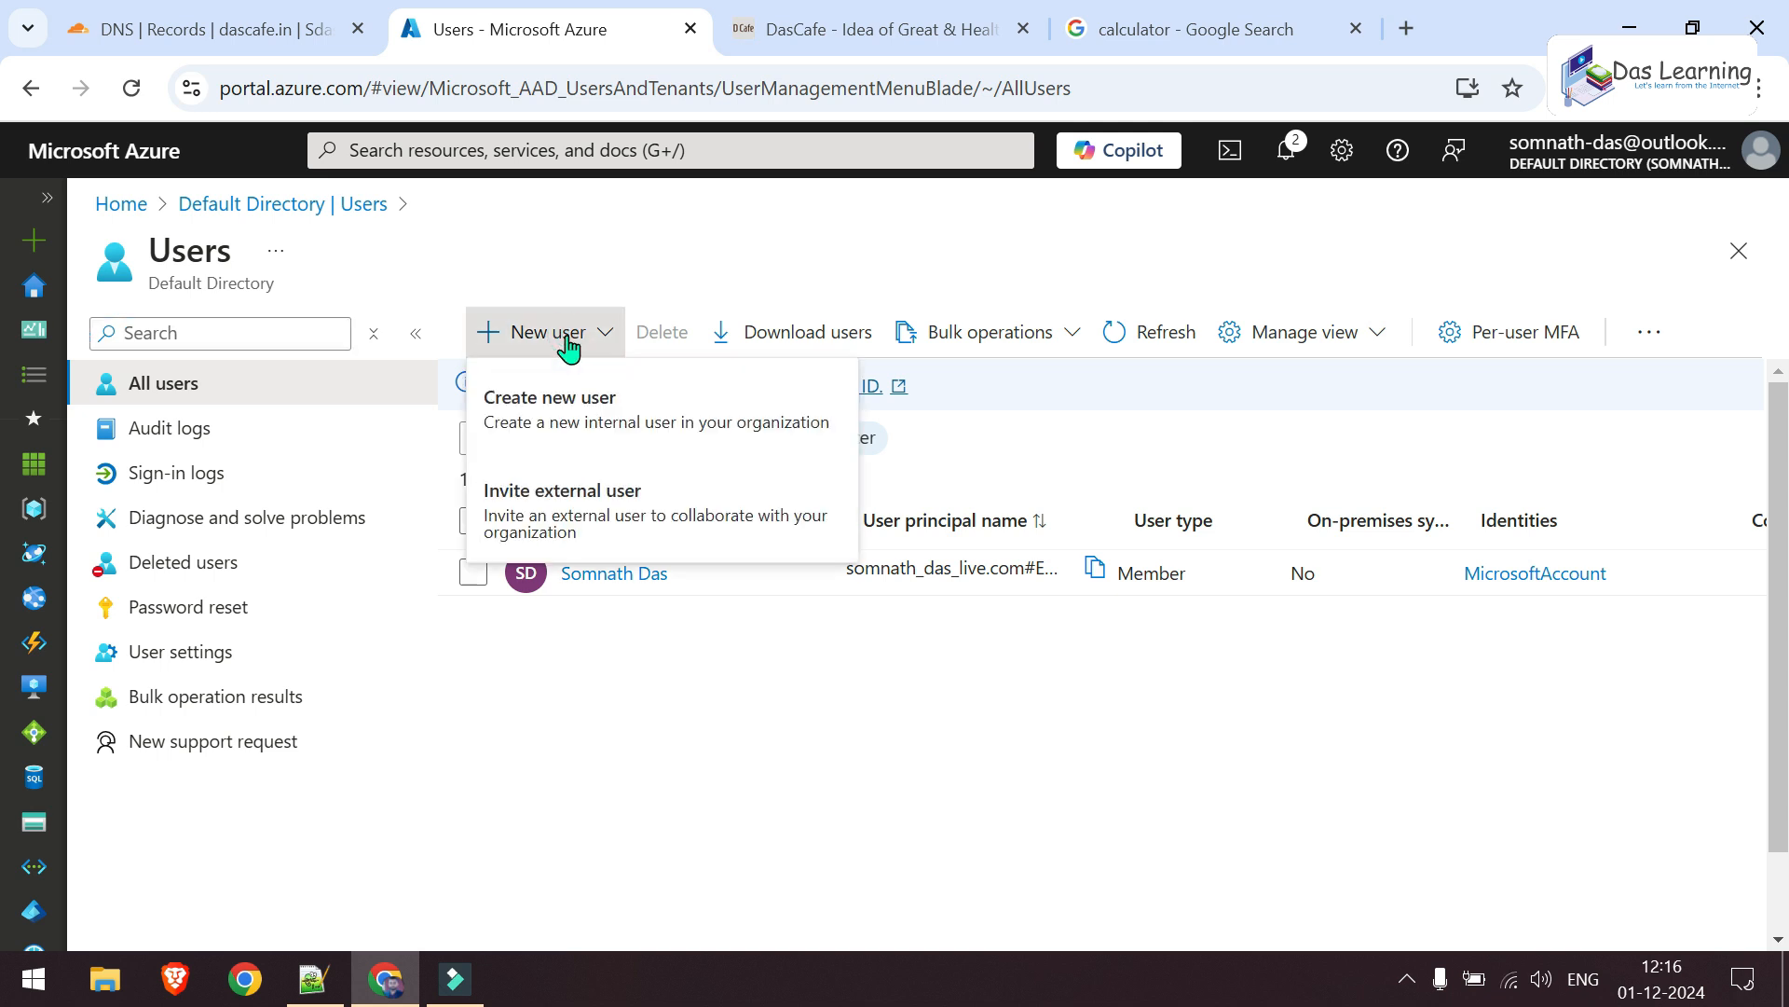
left_click(587, 426)
left_click(903, 554)
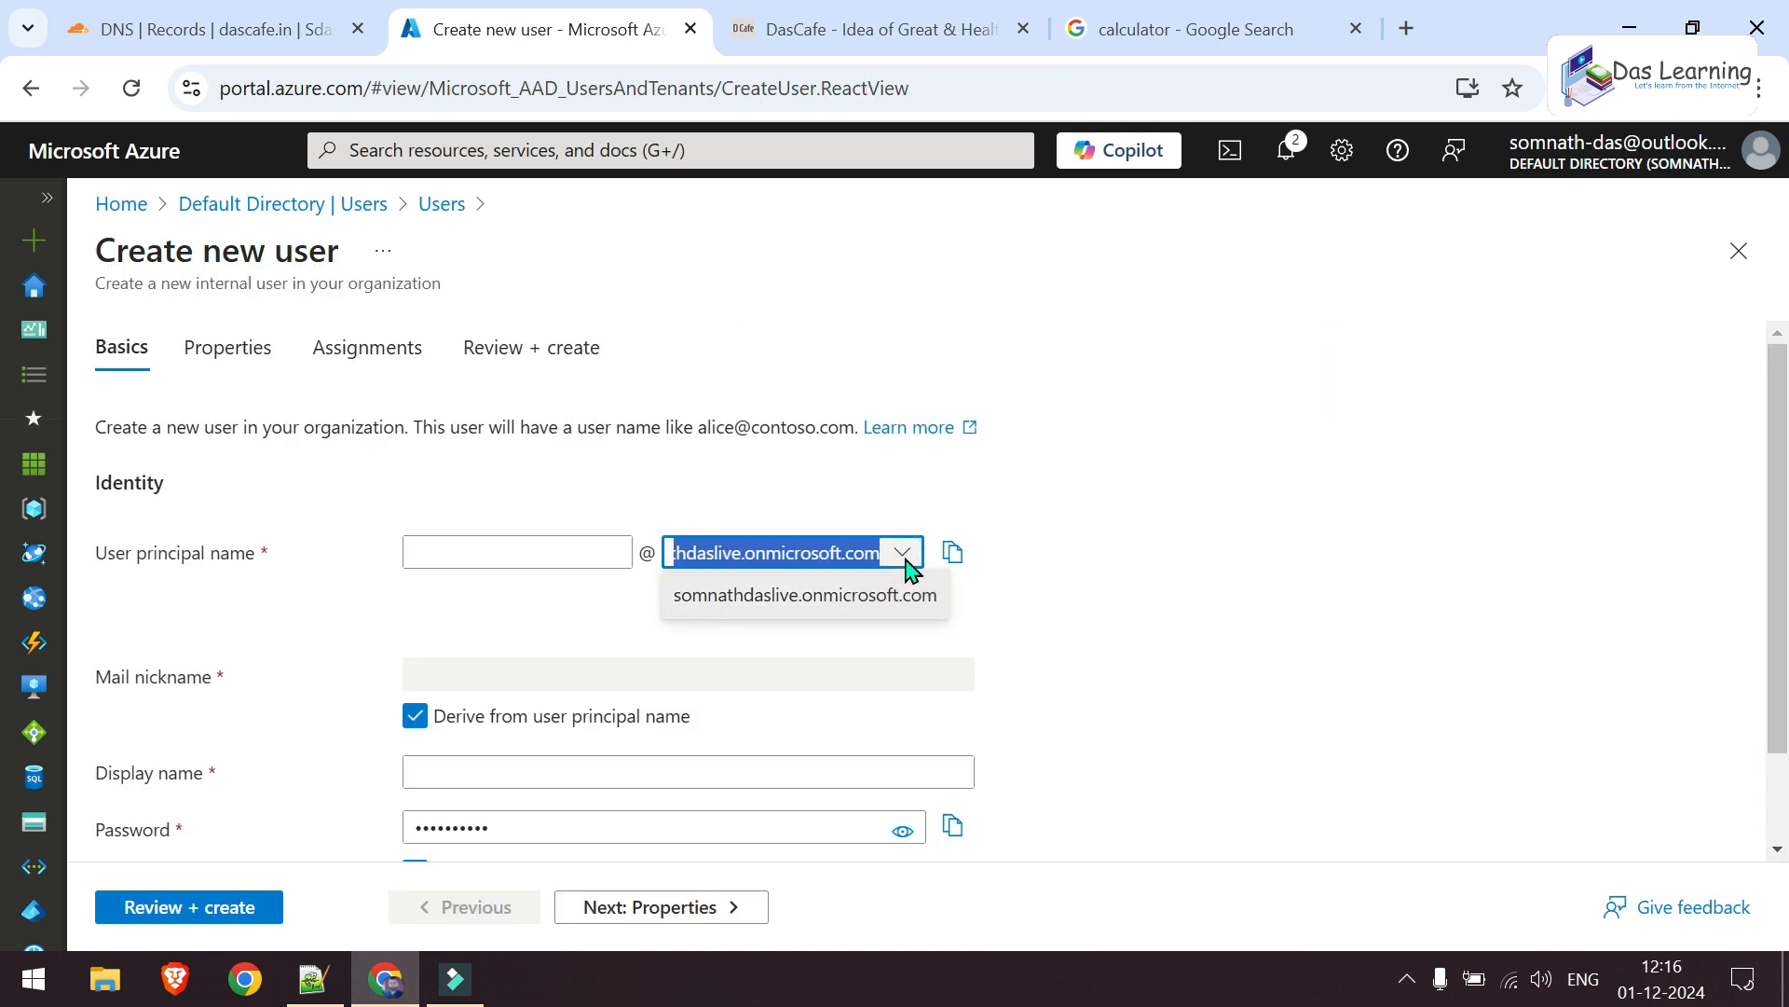
left_click(878, 458)
left_click(121, 150)
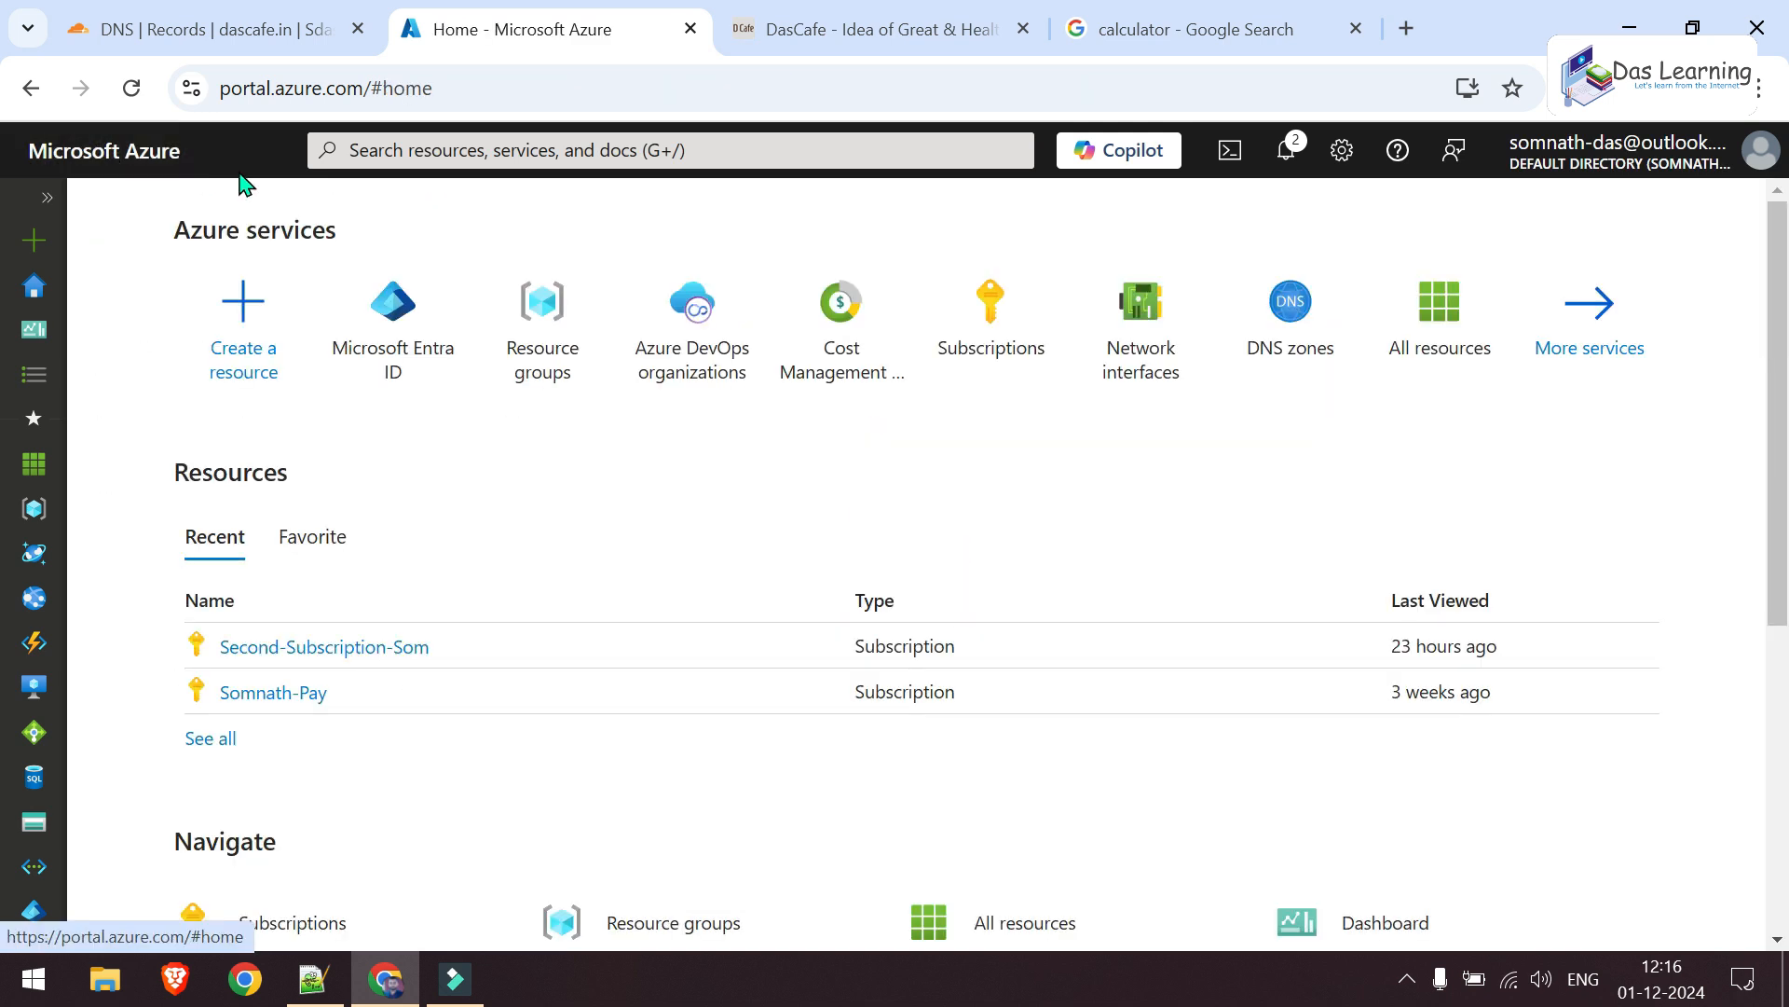
left_click(137, 90)
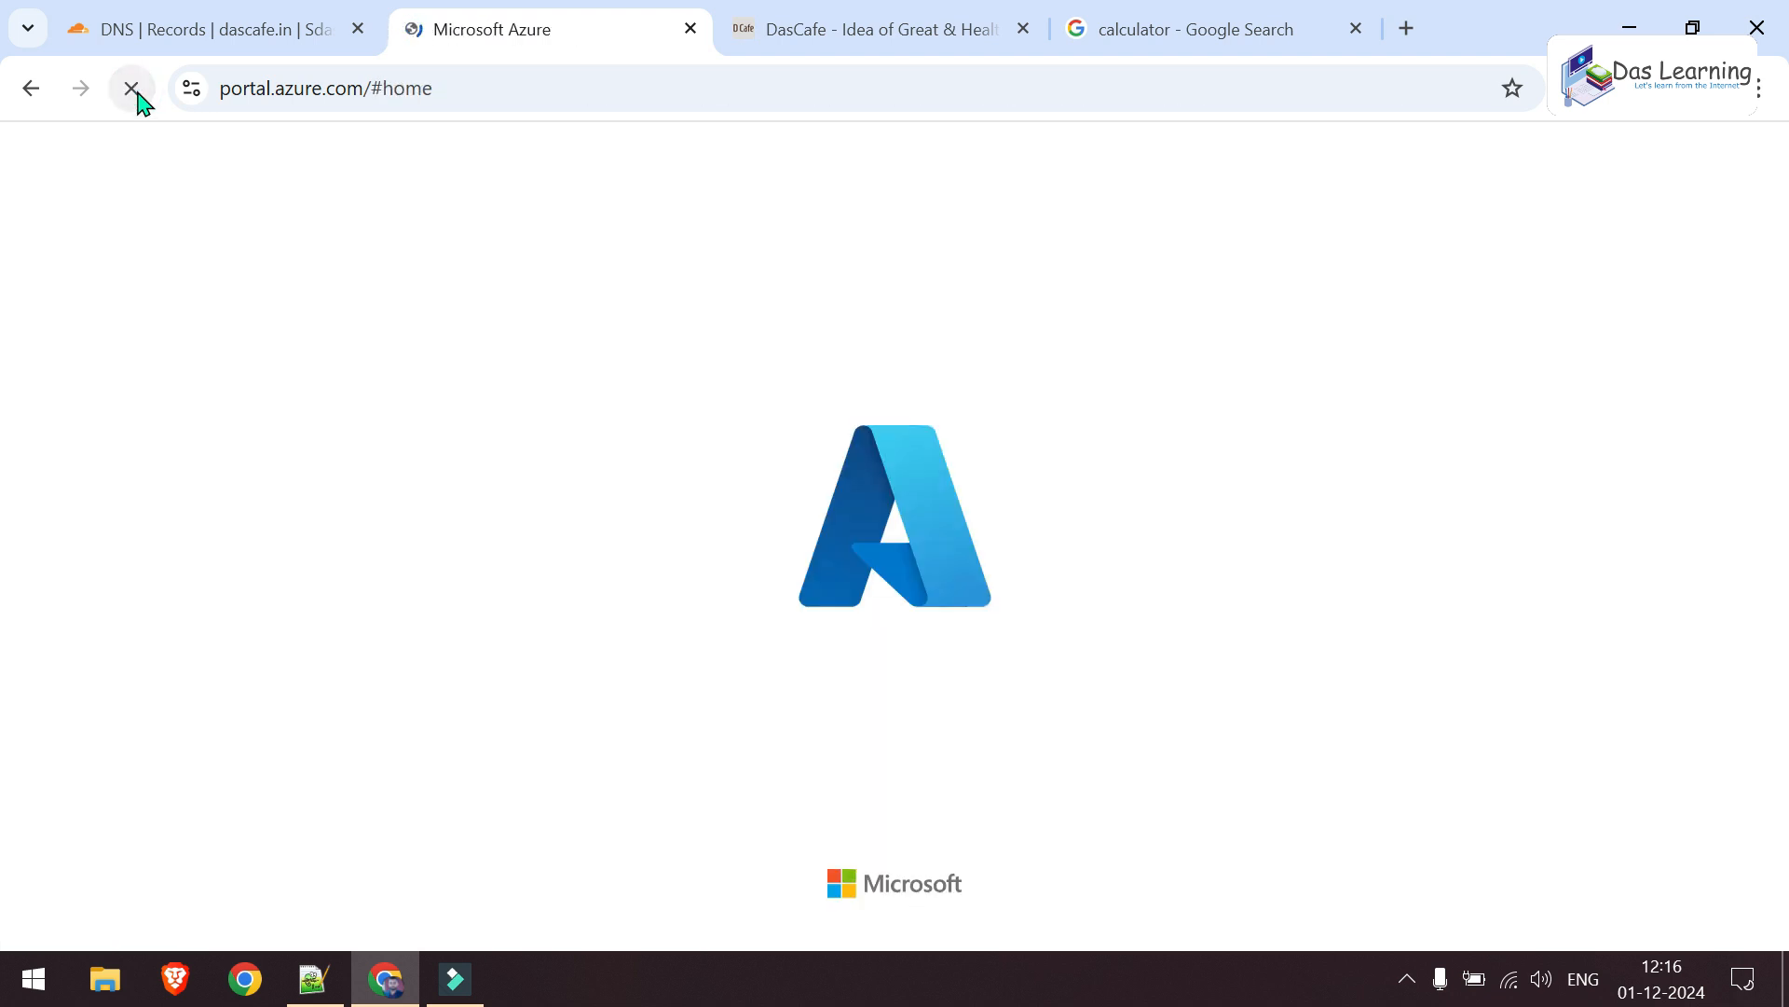
left_click(382, 322)
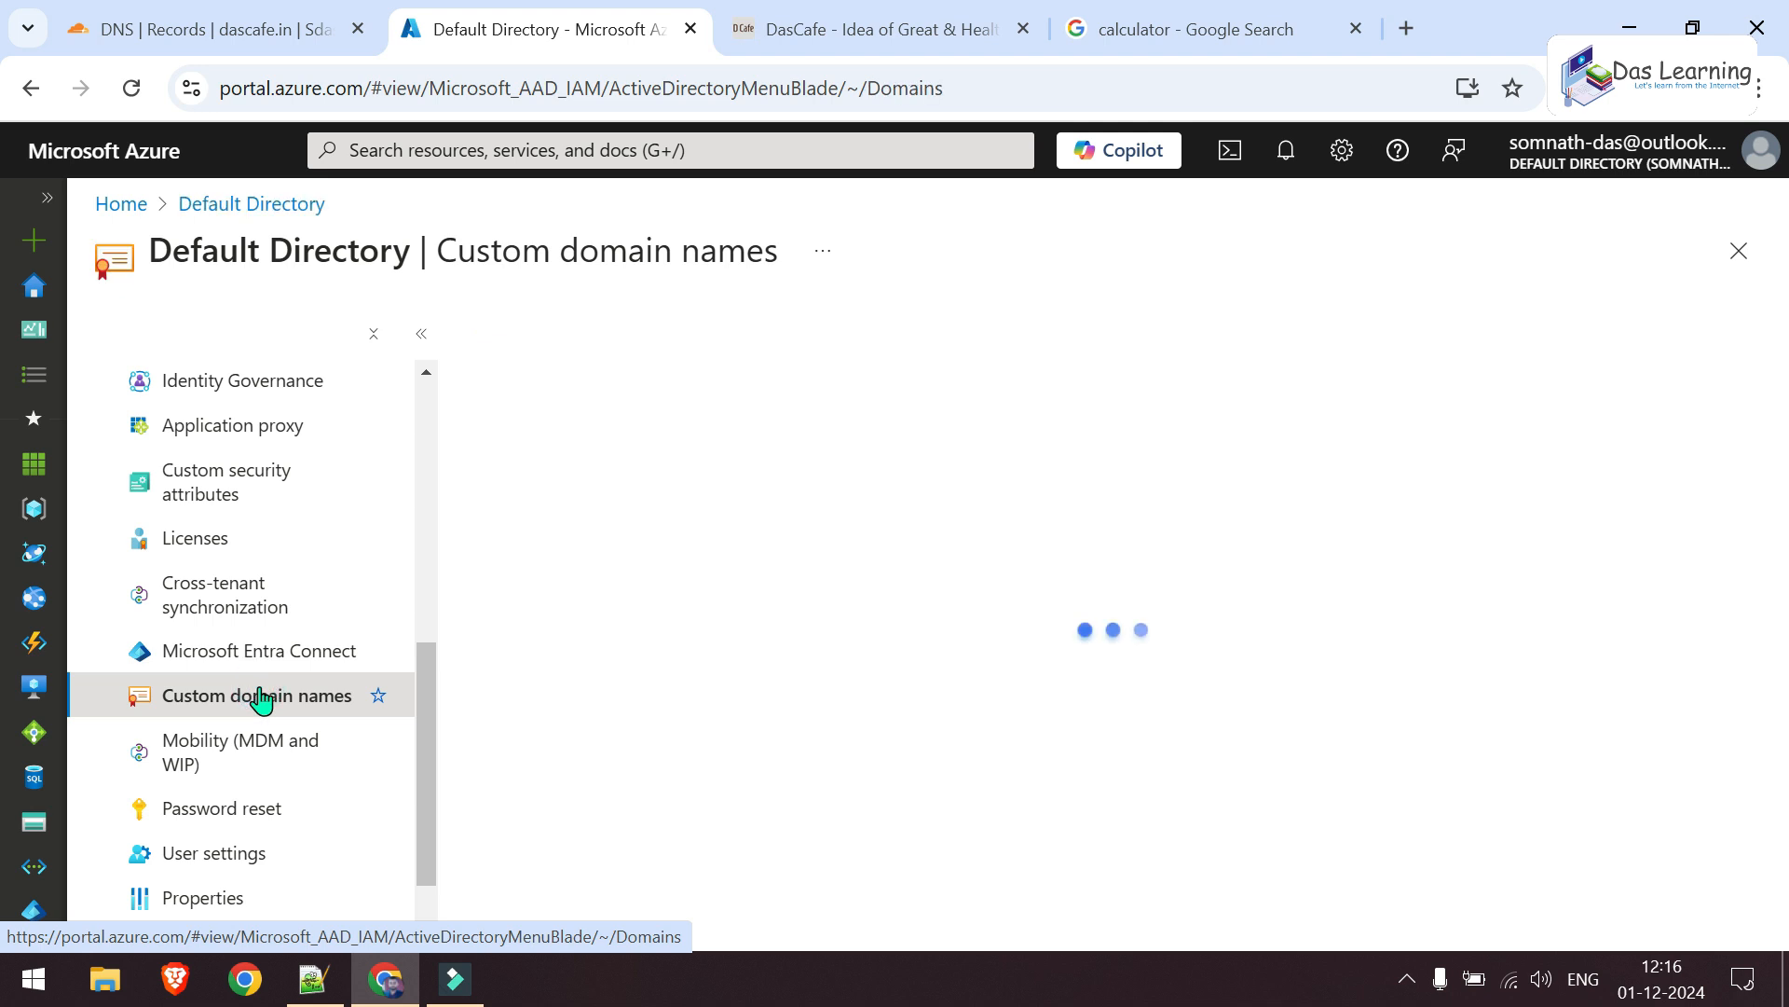
left_click(508, 622)
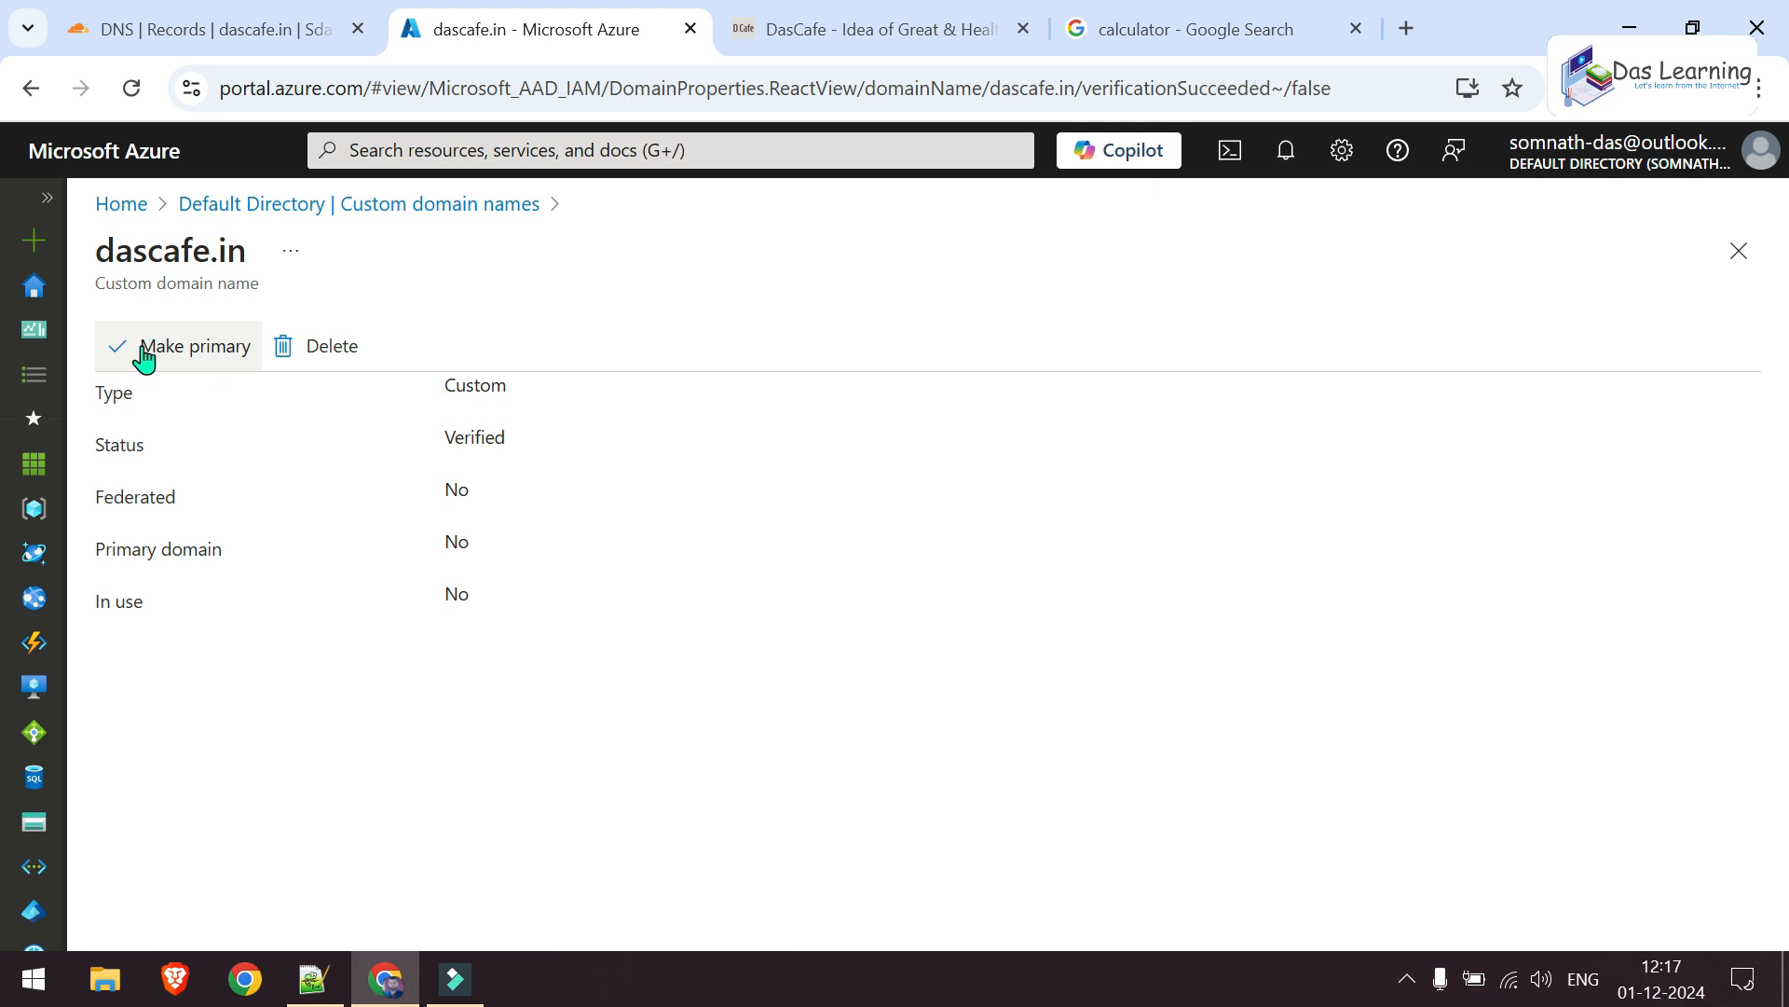
Step: Start a new internal user from Users and choose dascafe.in as its domain
left_click(403, 207)
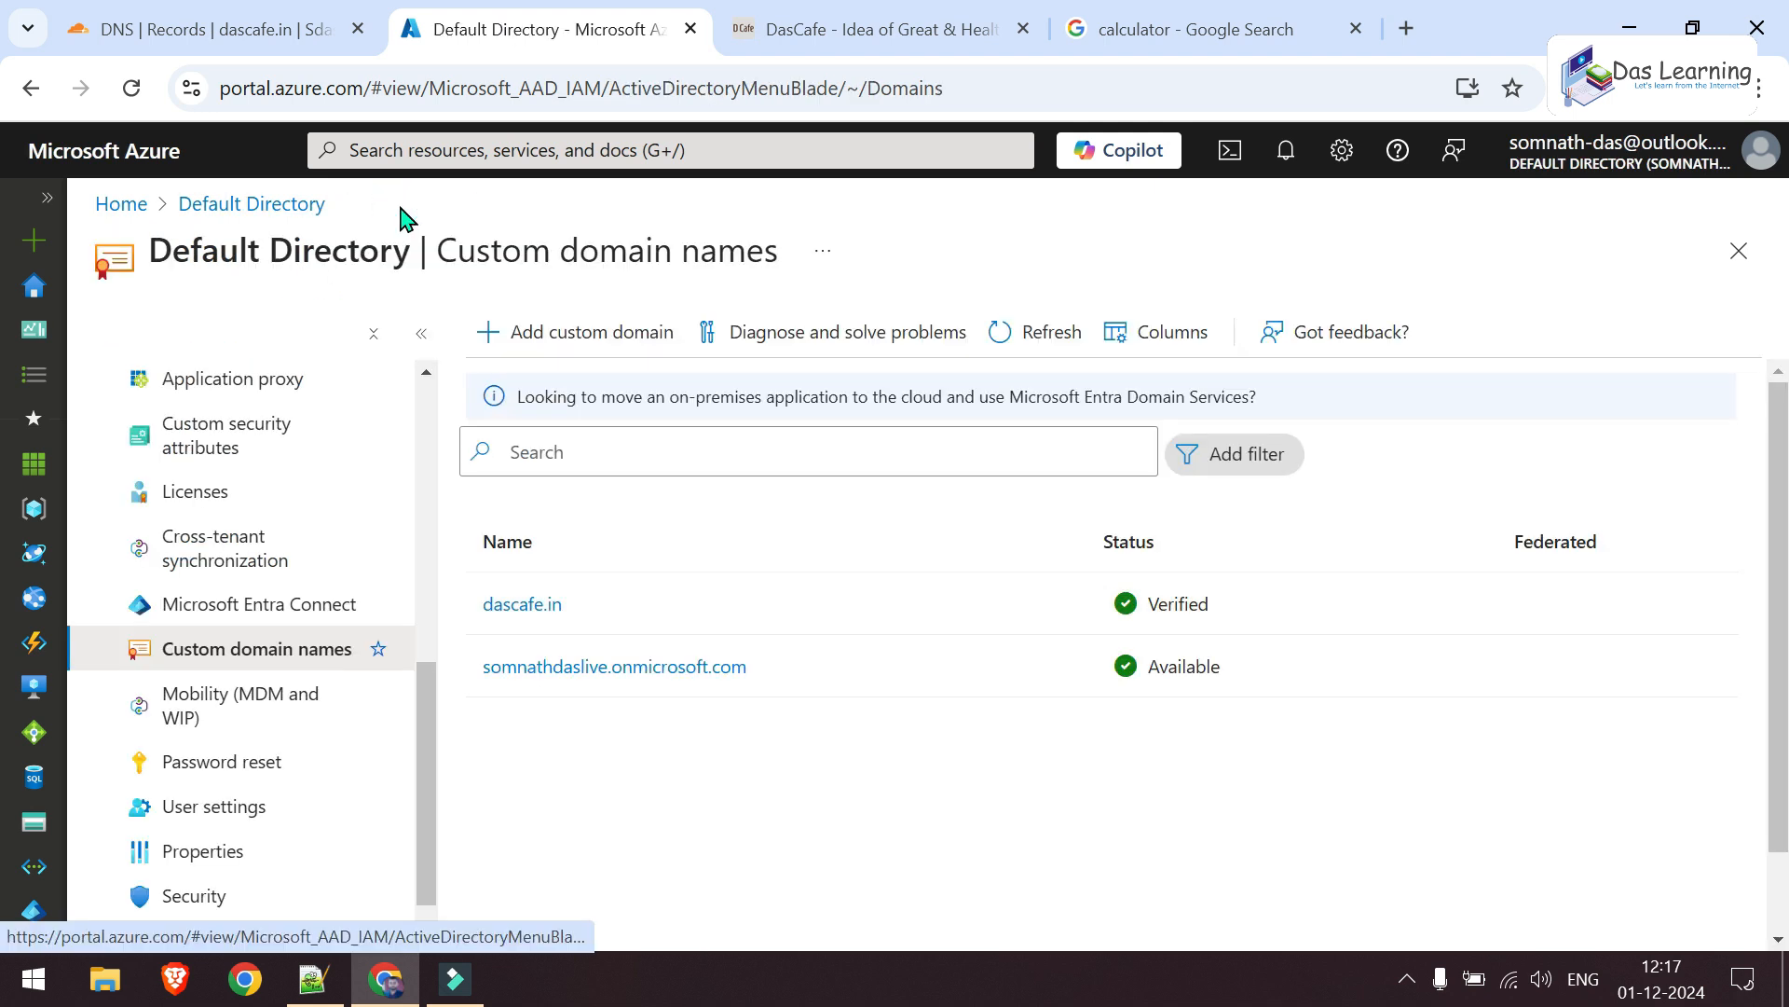
scroll(308, 468, "up", 2)
scroll(308, 467, "up", 5)
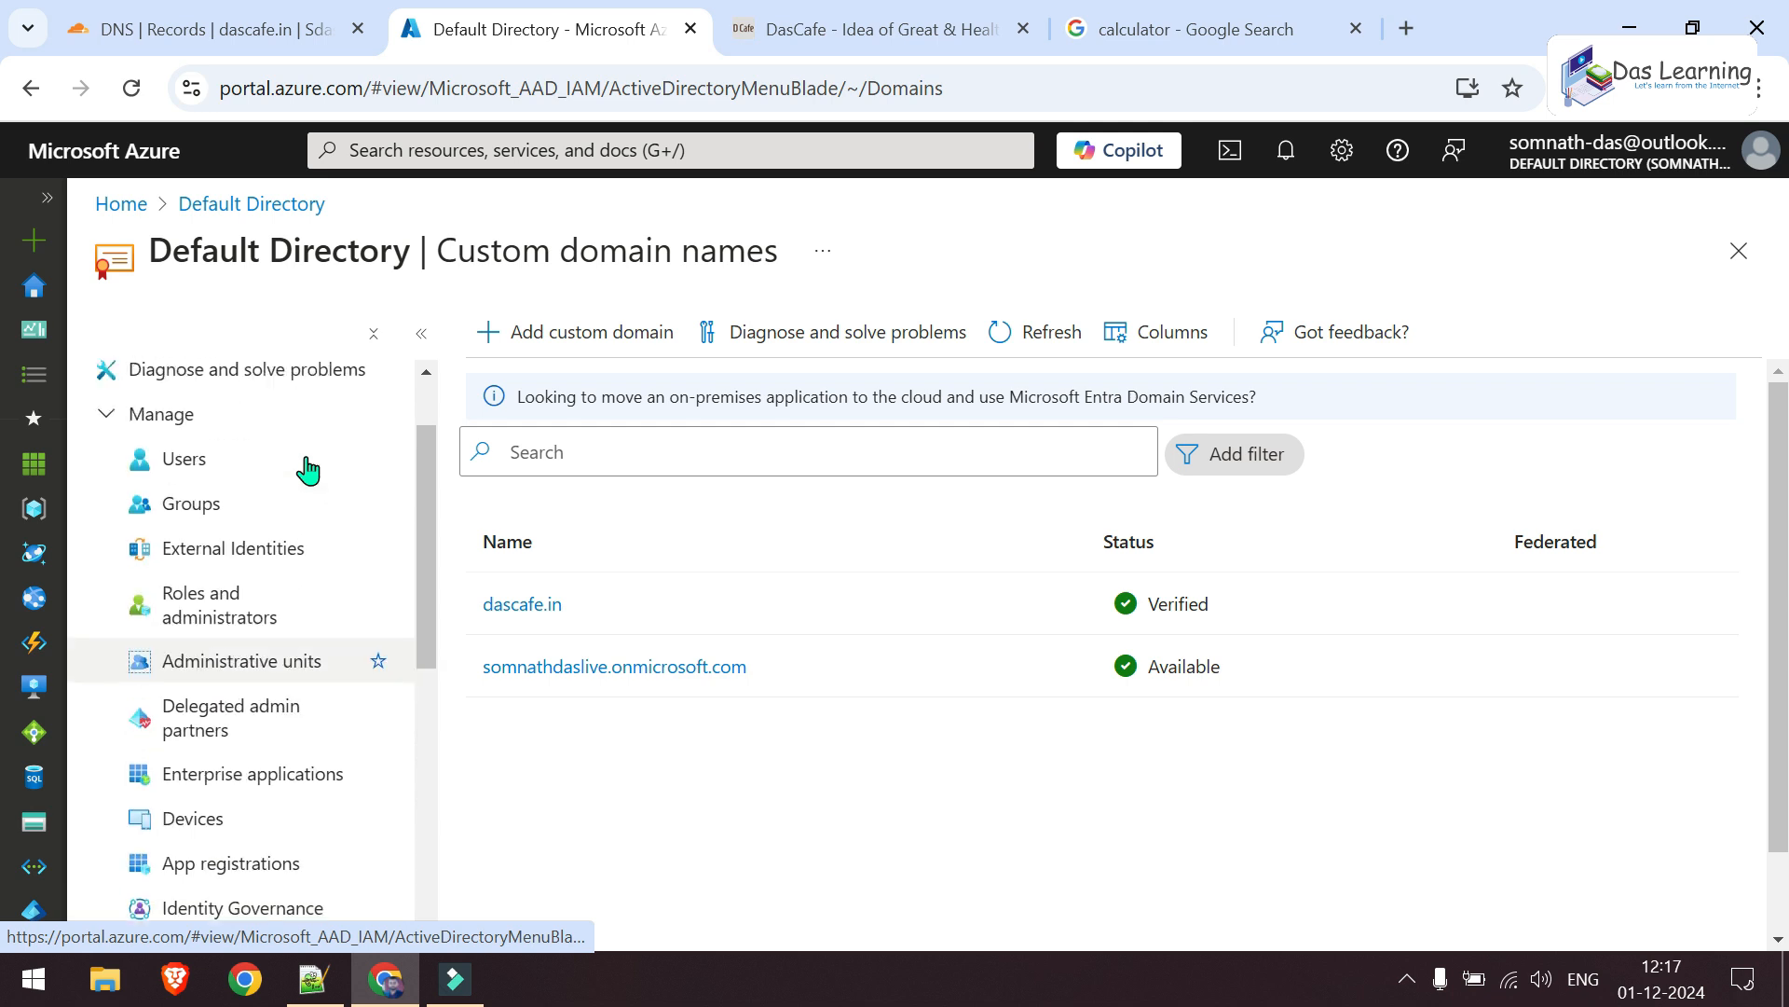
left_click(207, 570)
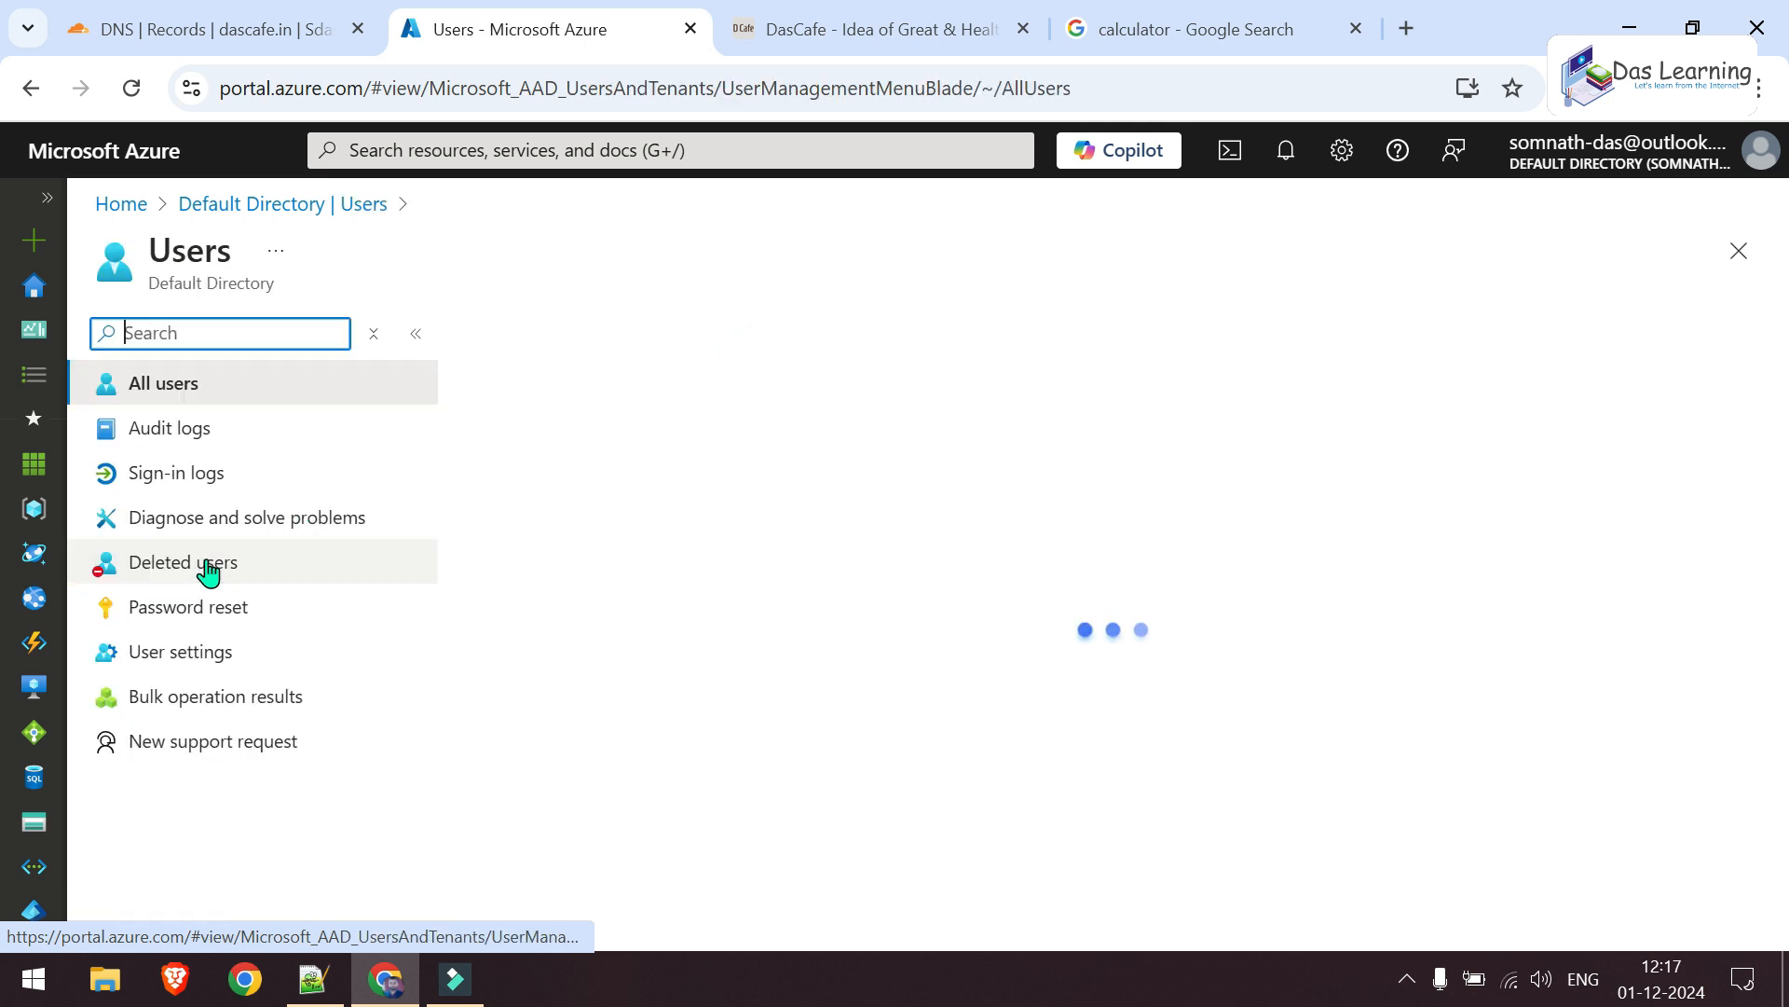
left_click(553, 341)
left_click(559, 411)
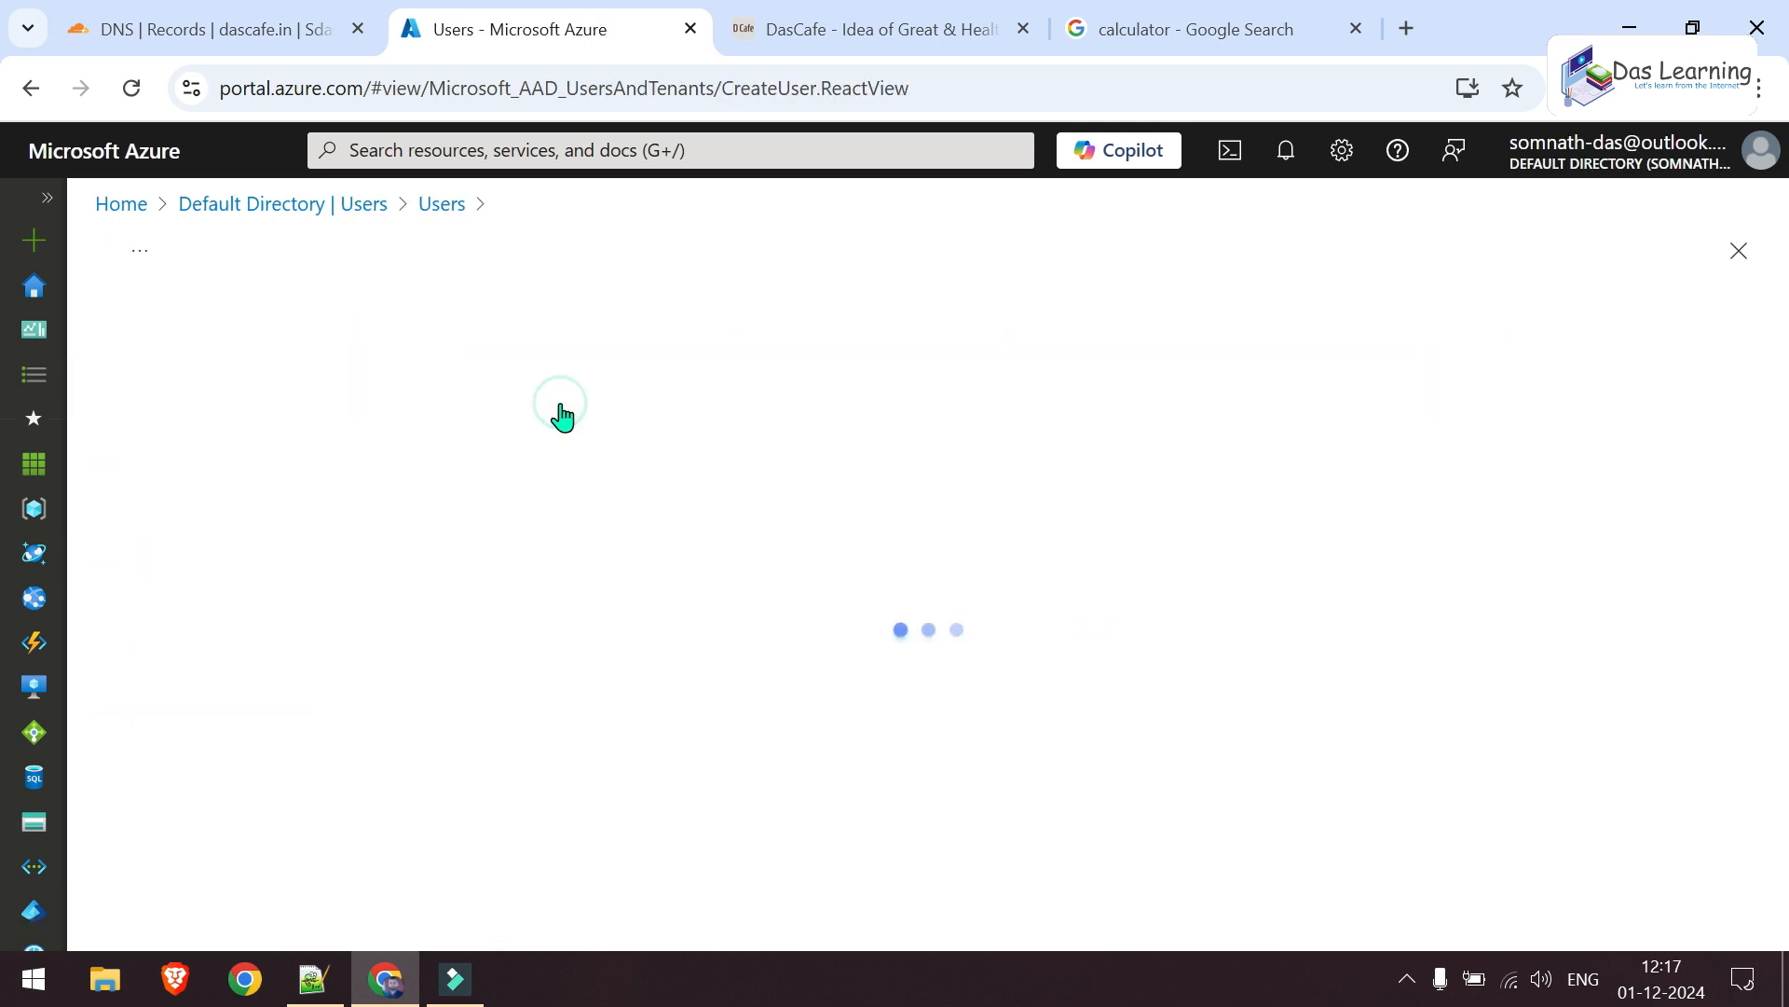
left_click(892, 559)
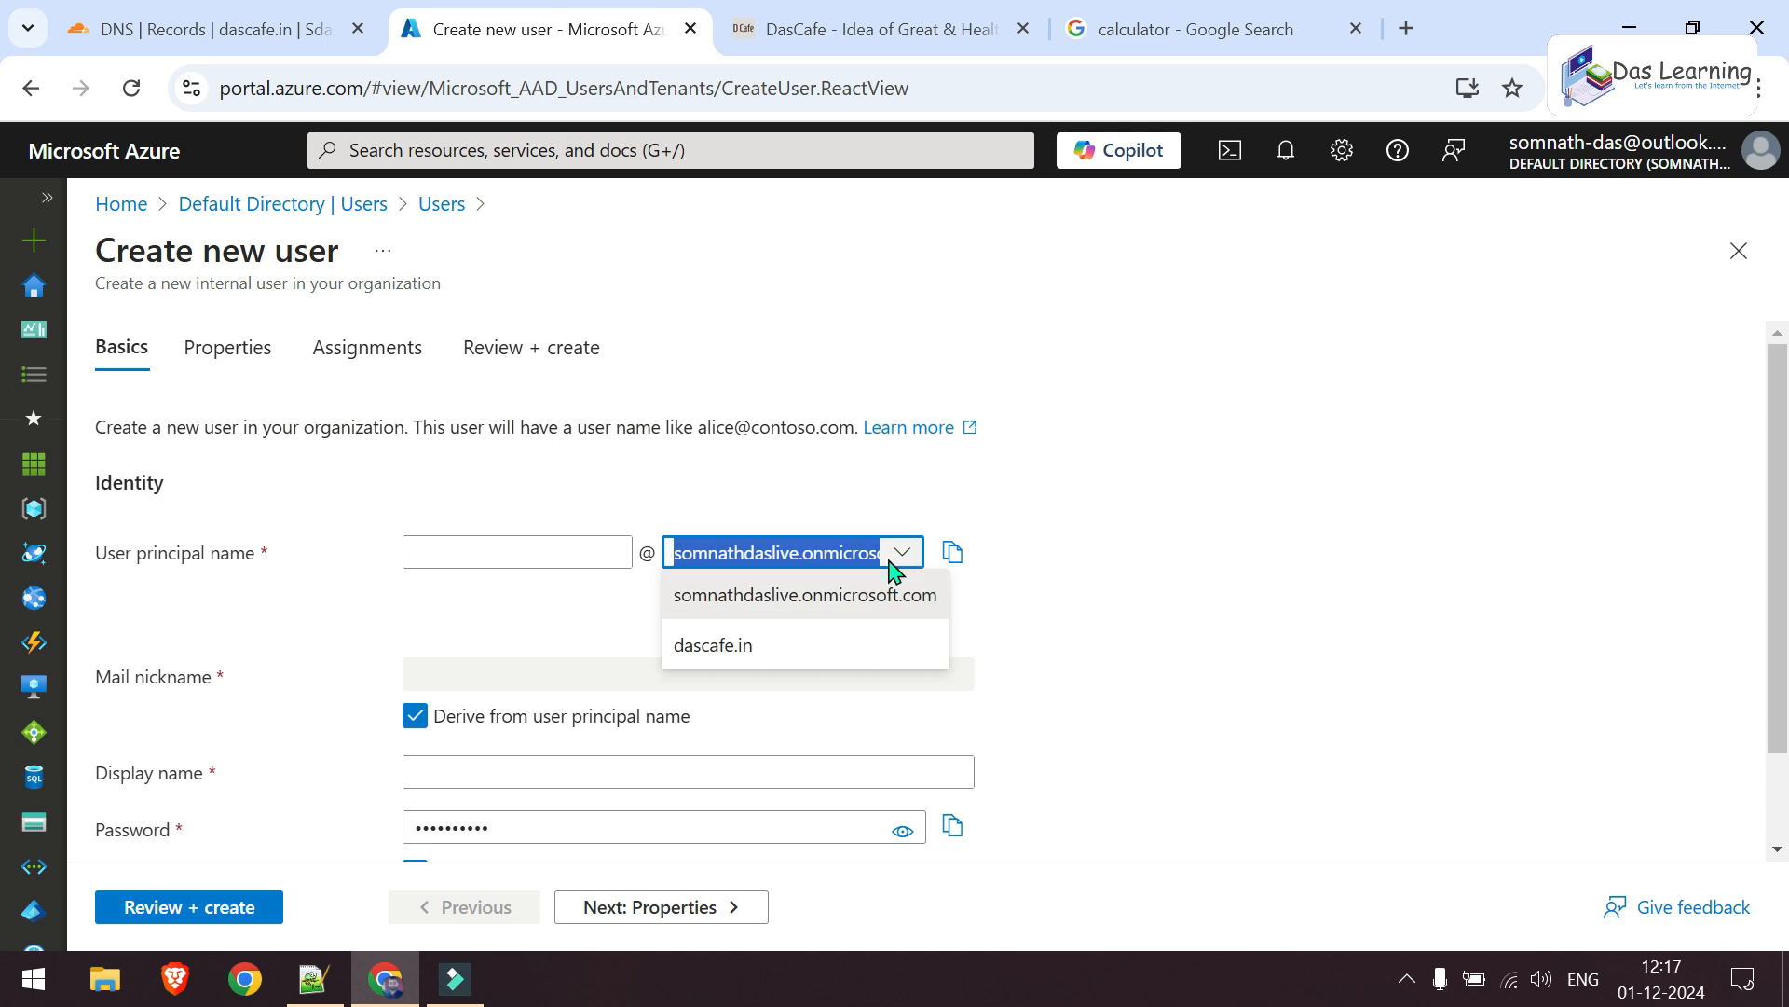
left_click(713, 645)
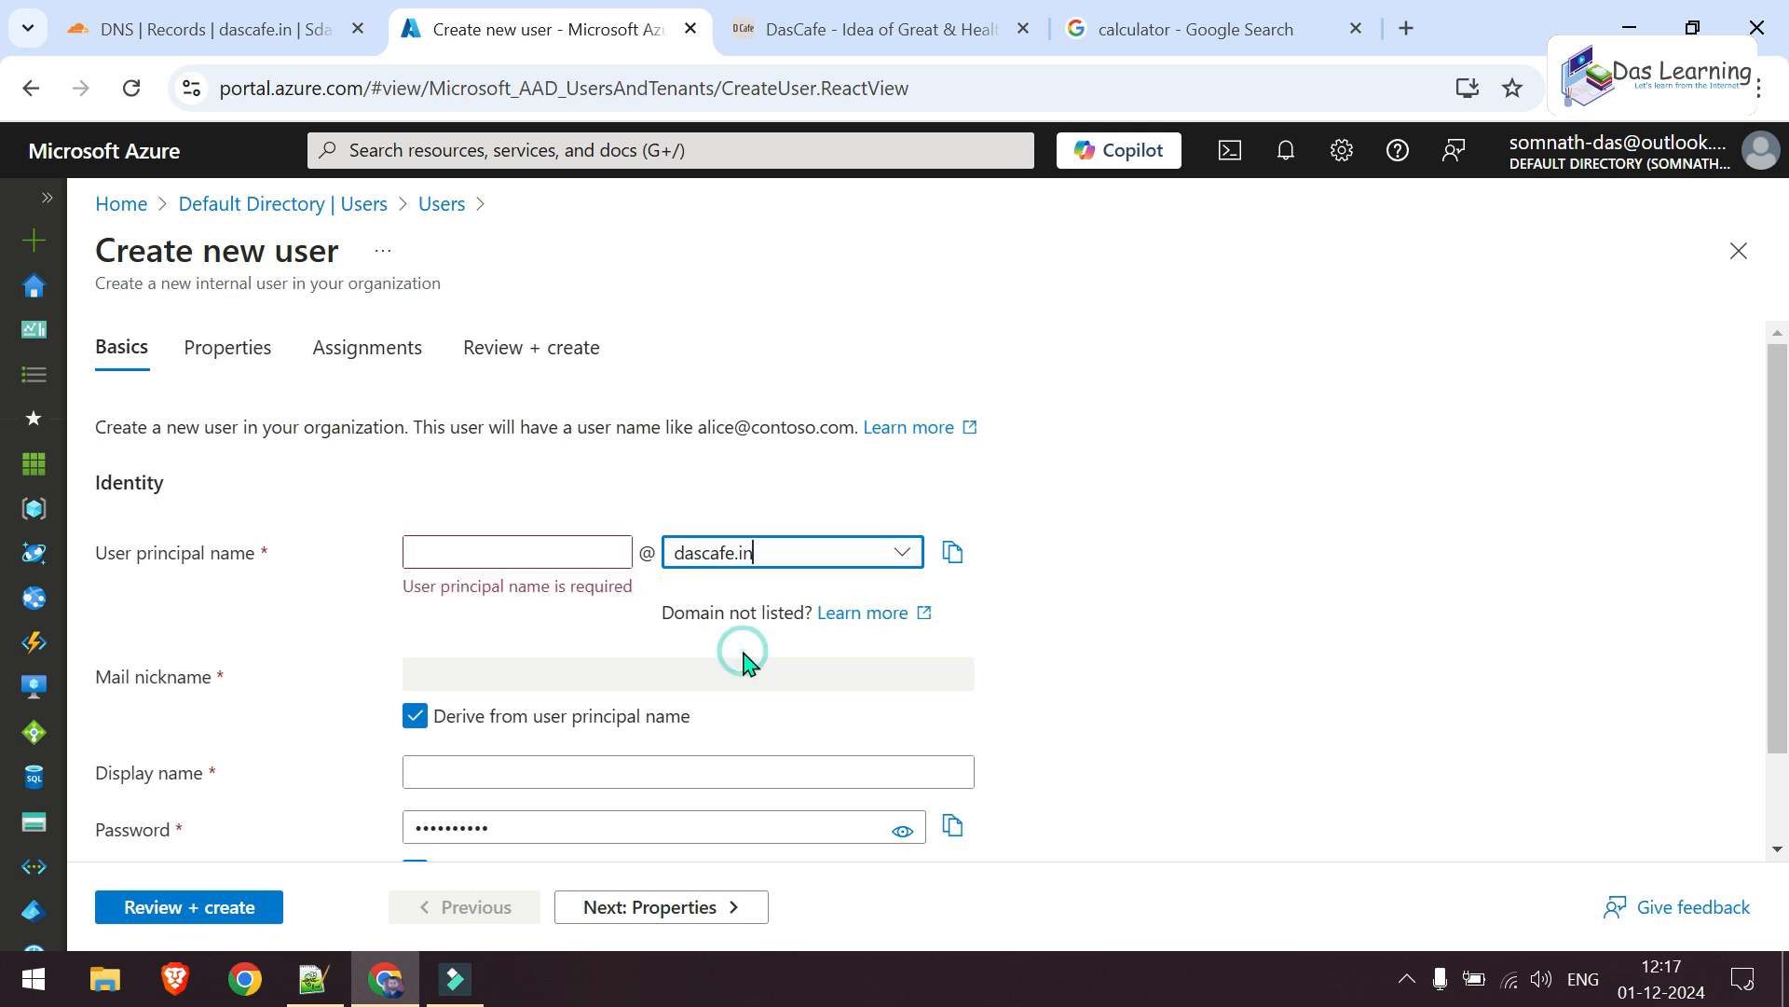
Step: Enter the user's principal name and the user's full display name
left_click(550, 557)
scroll(563, 631, "down", 1)
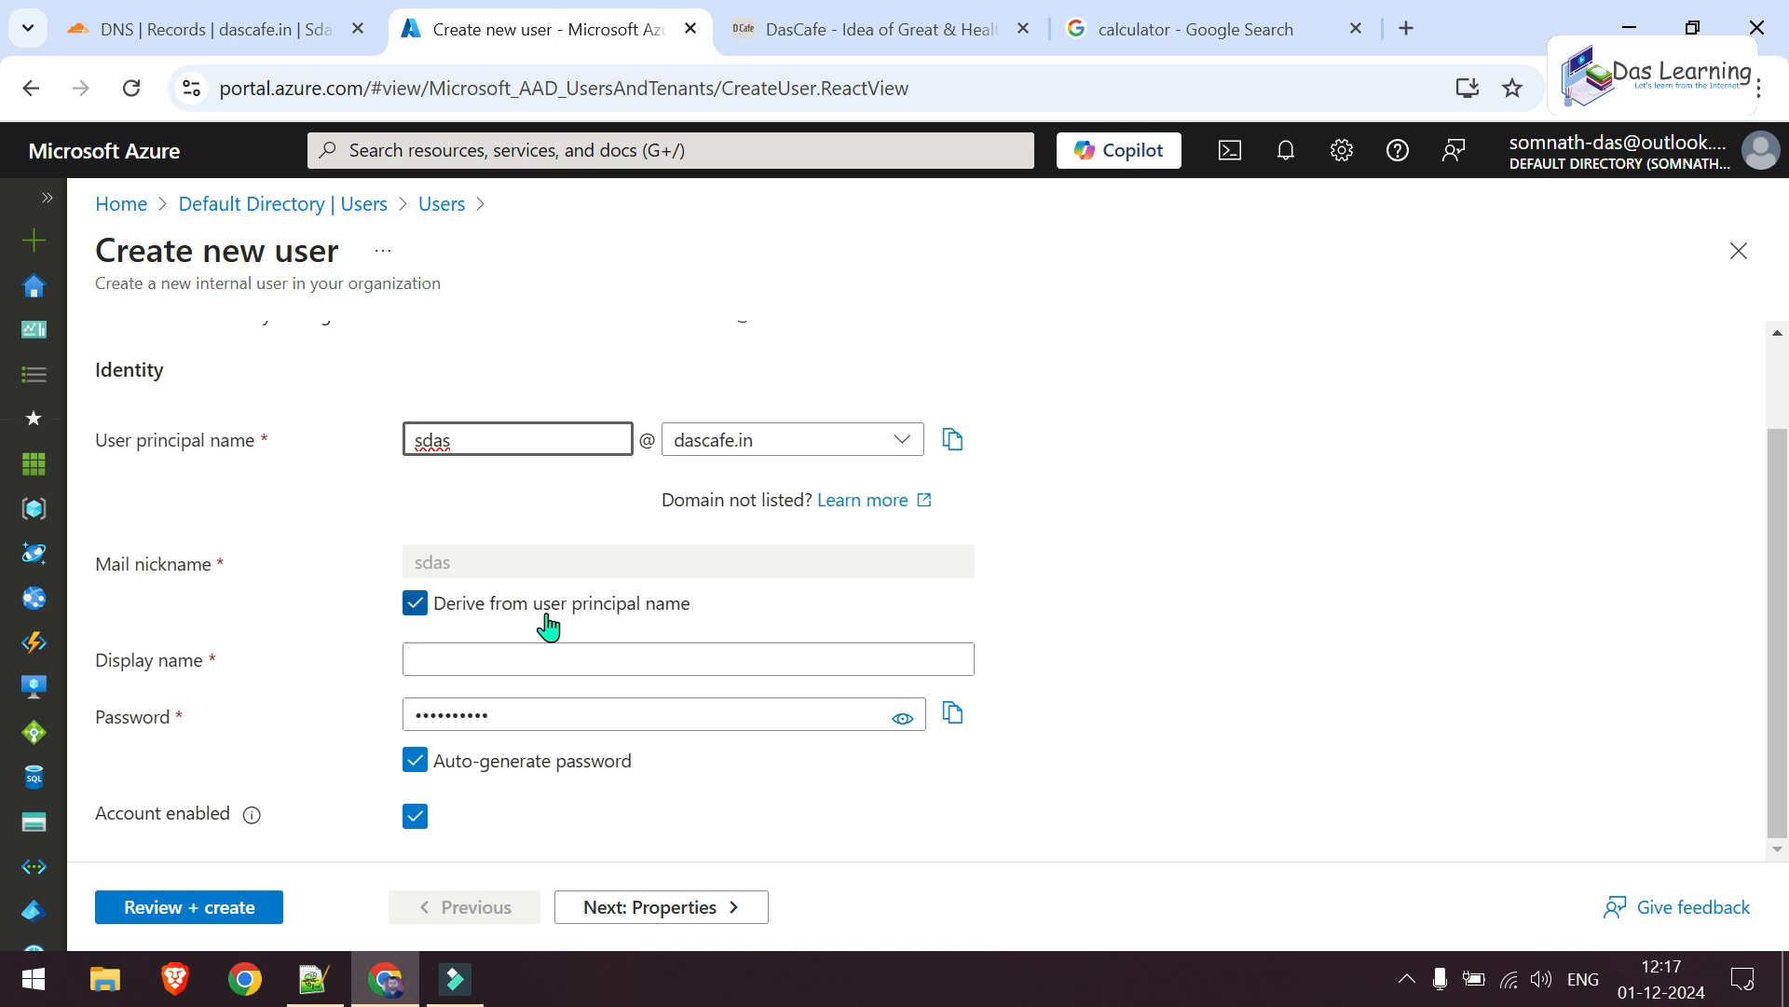
left_click(486, 655)
type("Somnath Das")
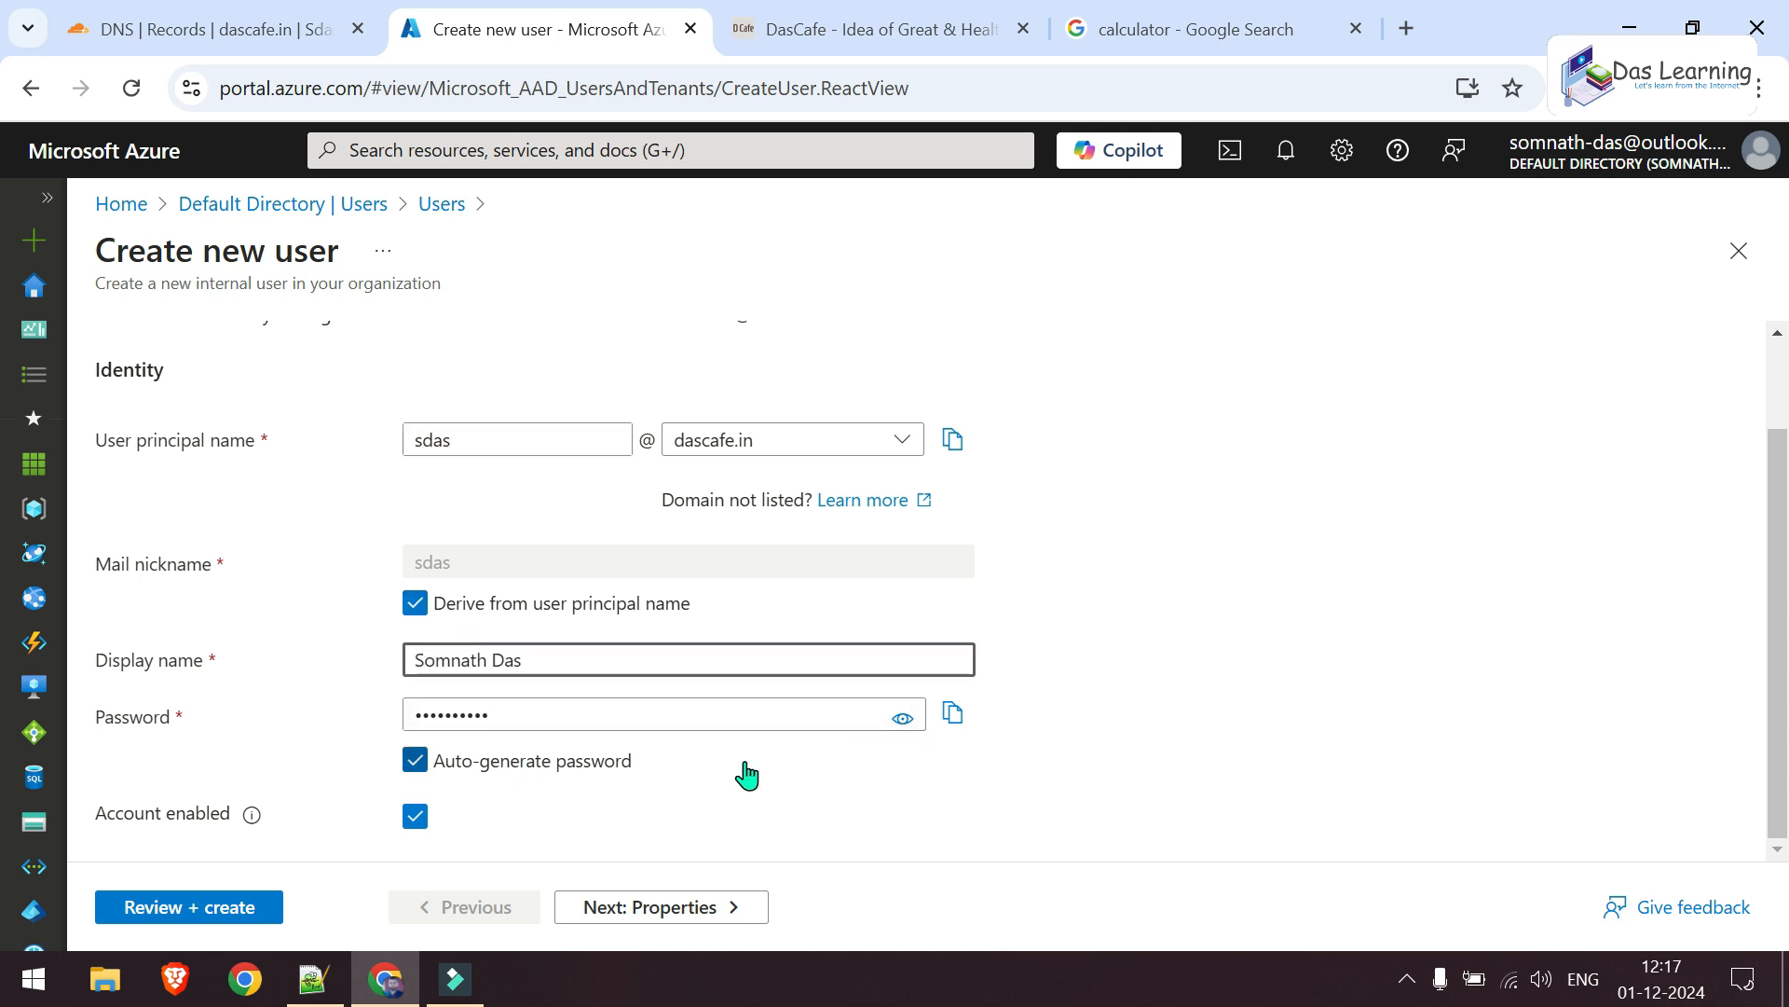
Step: Save the auto-generated password into the Notepad++ note, then review and create the user
left_click(951, 718)
key("alt+Tab")
key("ctrl+v")
key("Return")
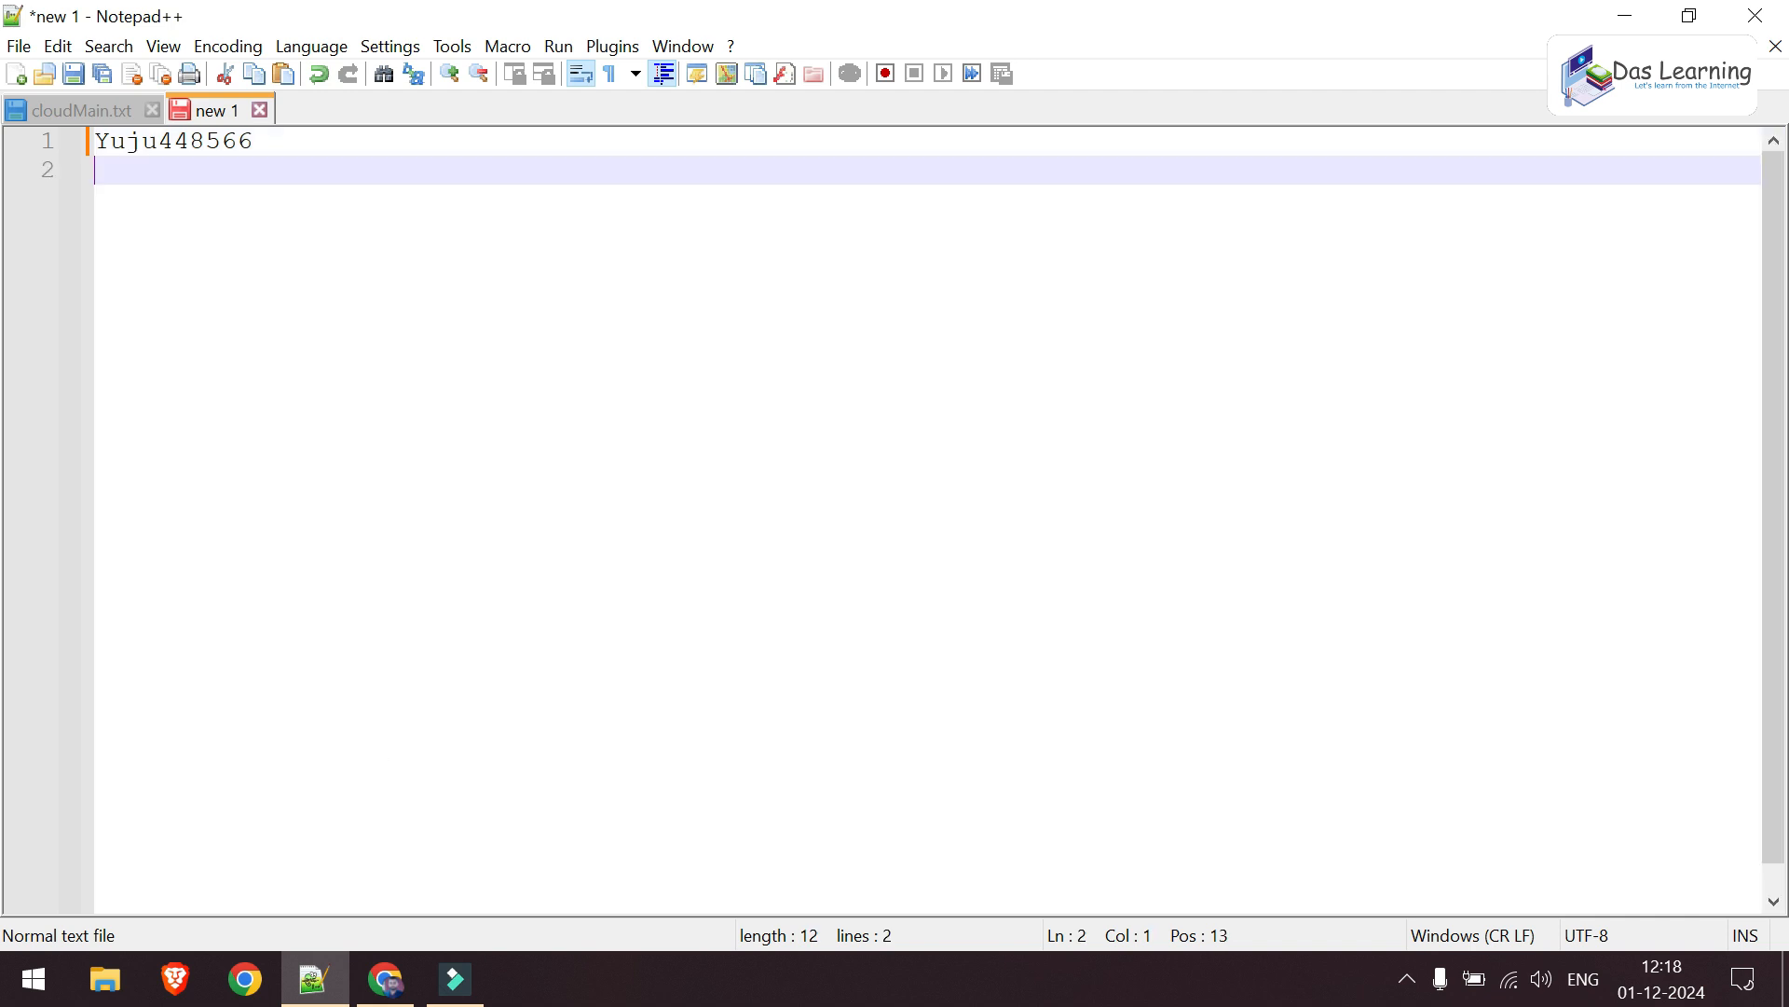
key("alt+Tab")
left_click(266, 906)
left_click(150, 908)
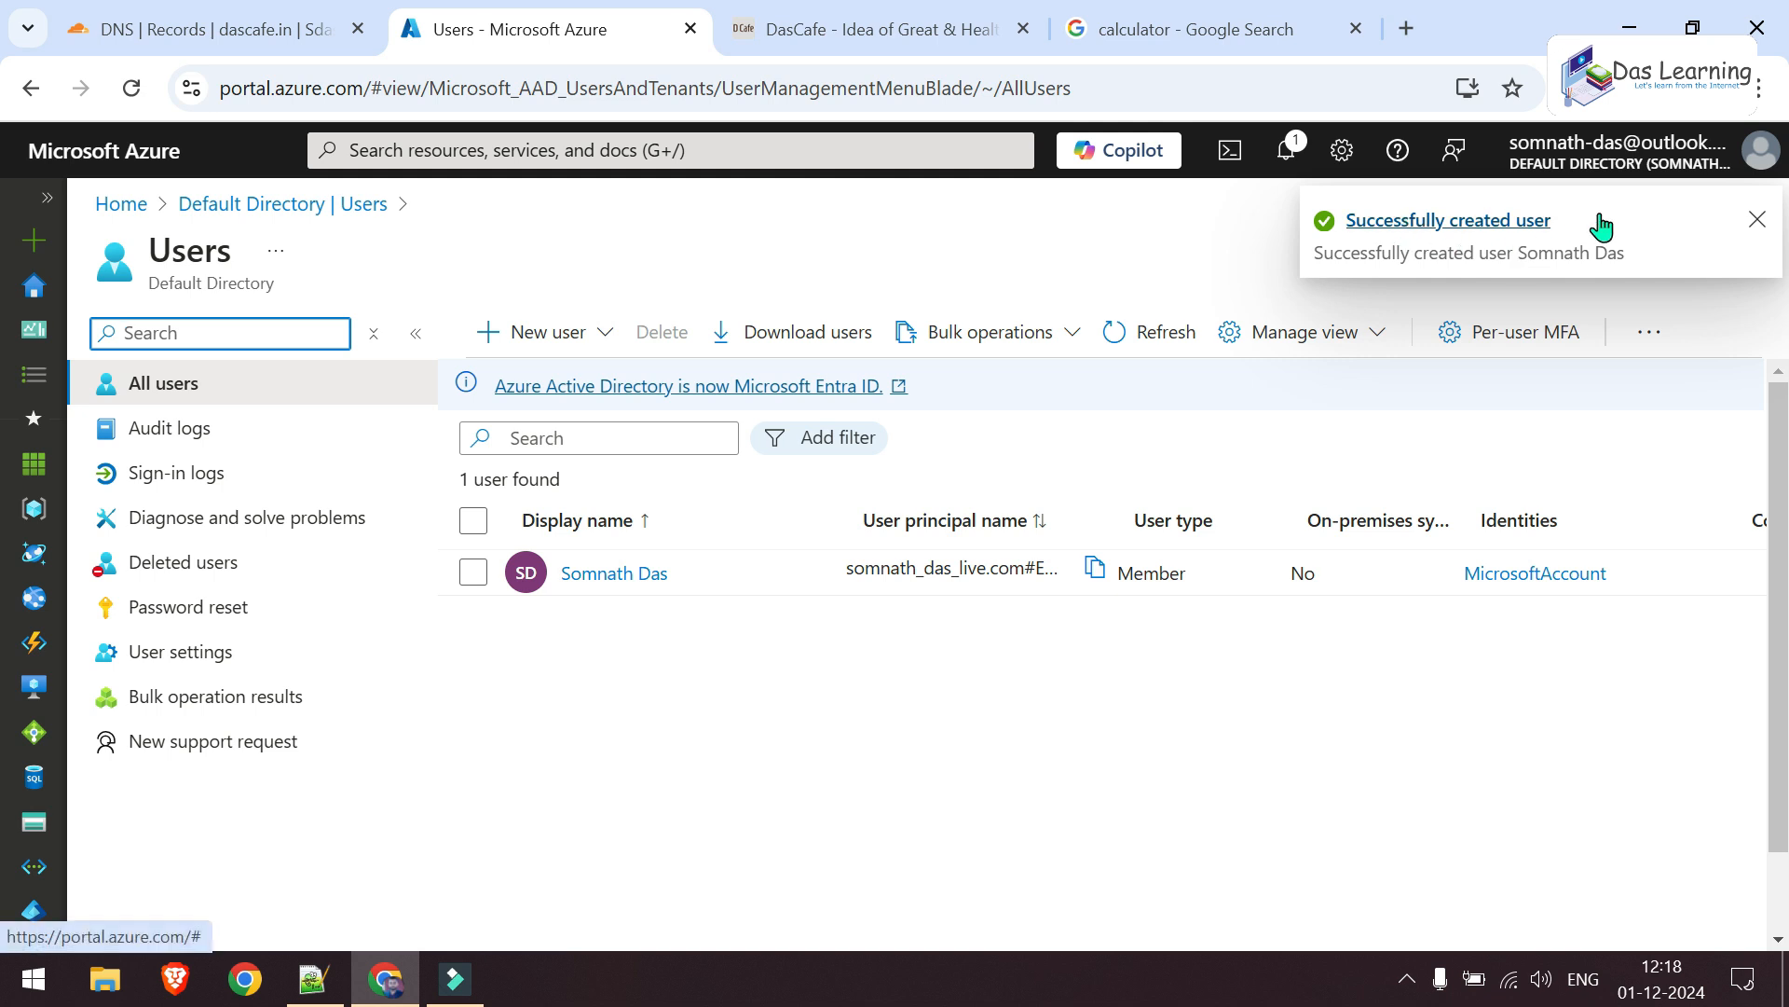
Step: Refresh the Users list and paste the new user's principal name into the Notepad++ note
left_click(1133, 341)
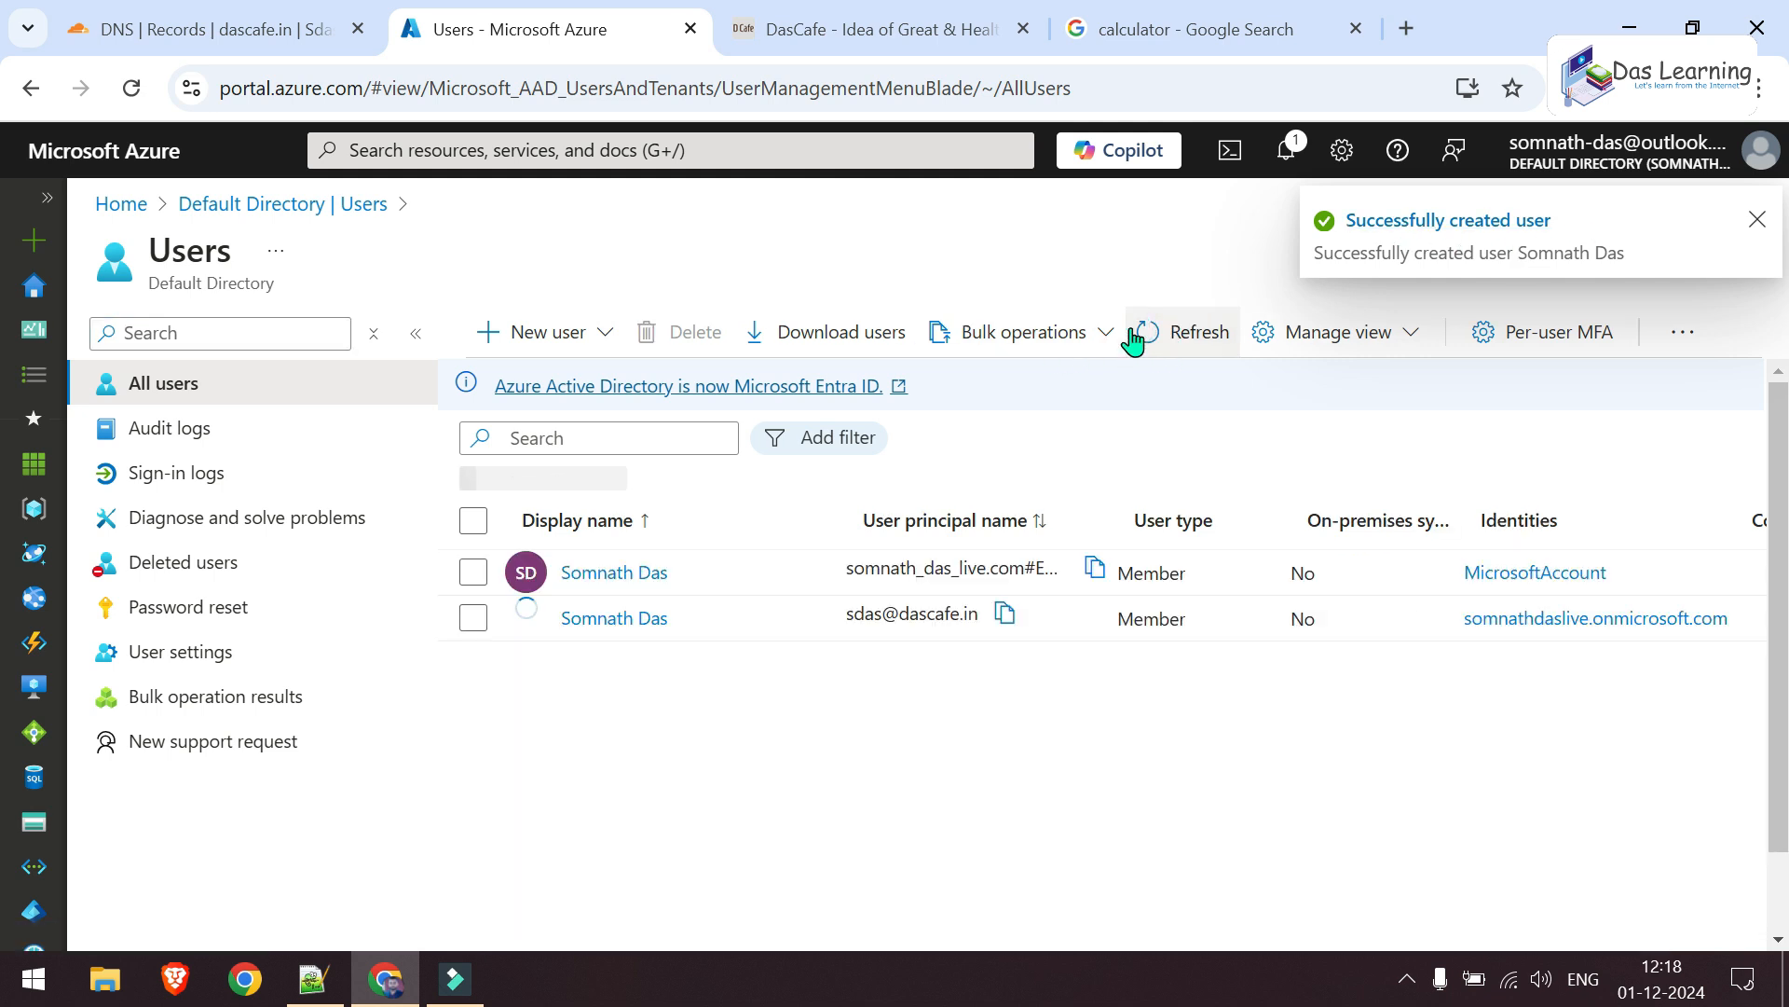
left_click(1005, 613)
key("alt+Tab")
key("ctrl+v")
key("Return")
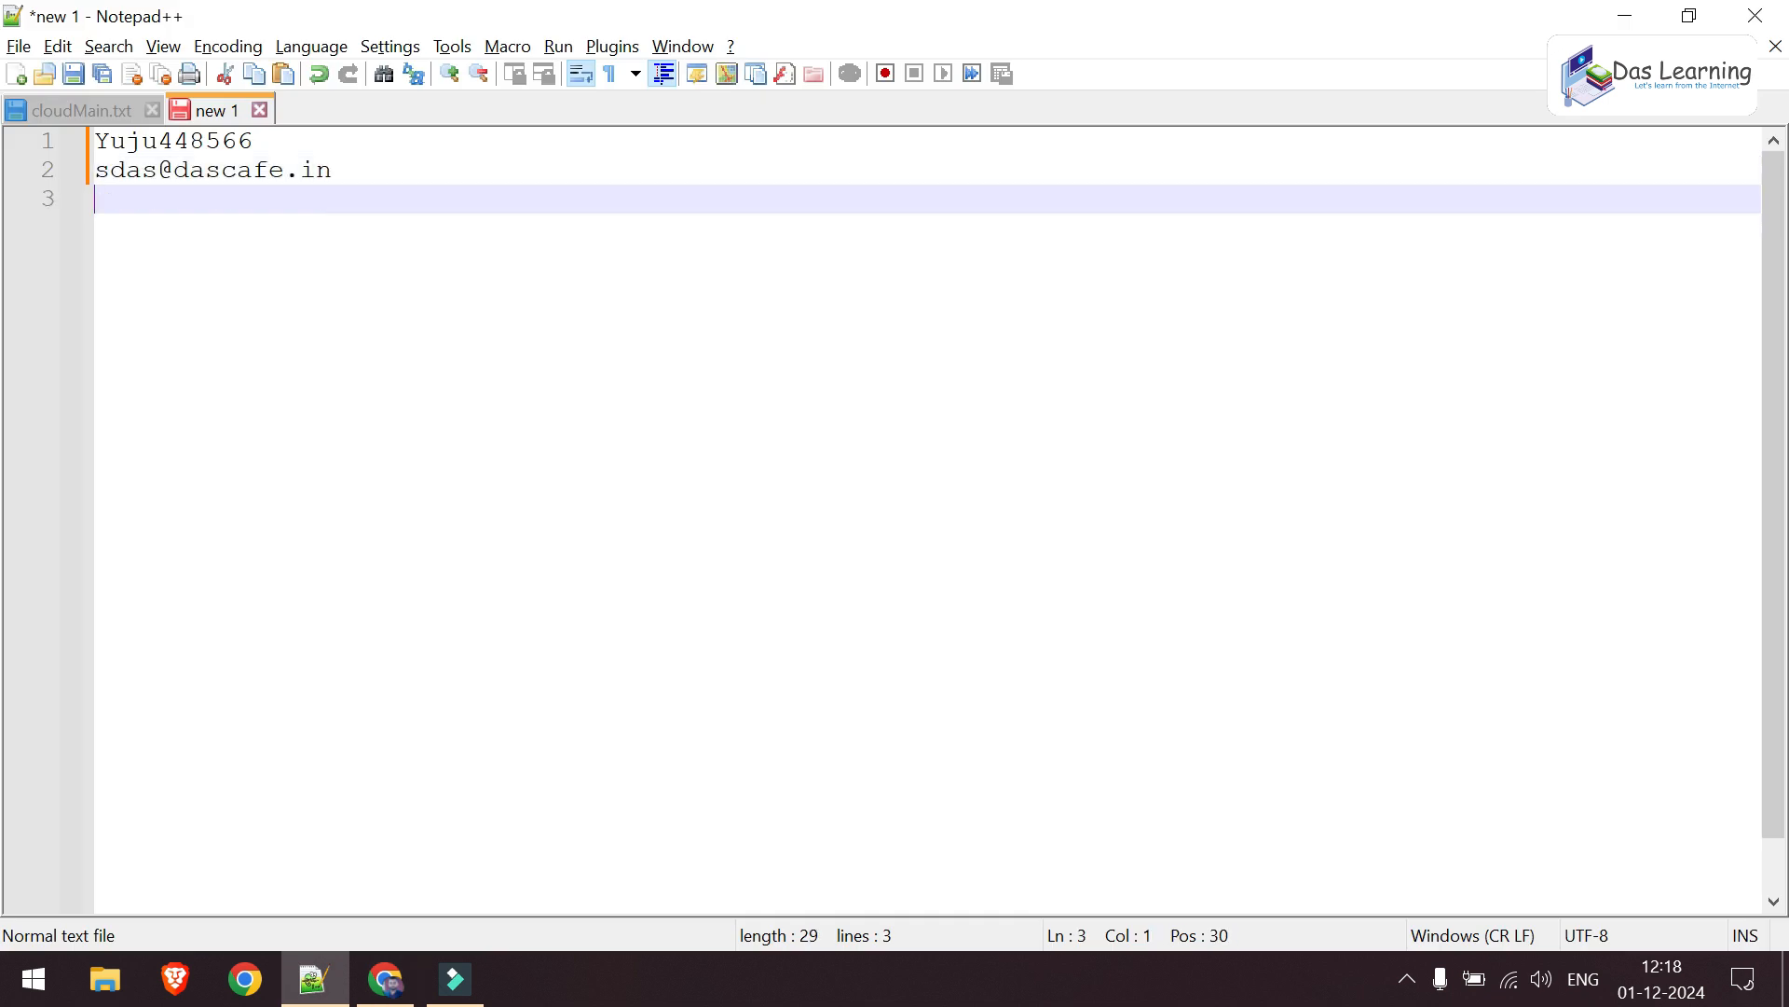
key("alt+Tab")
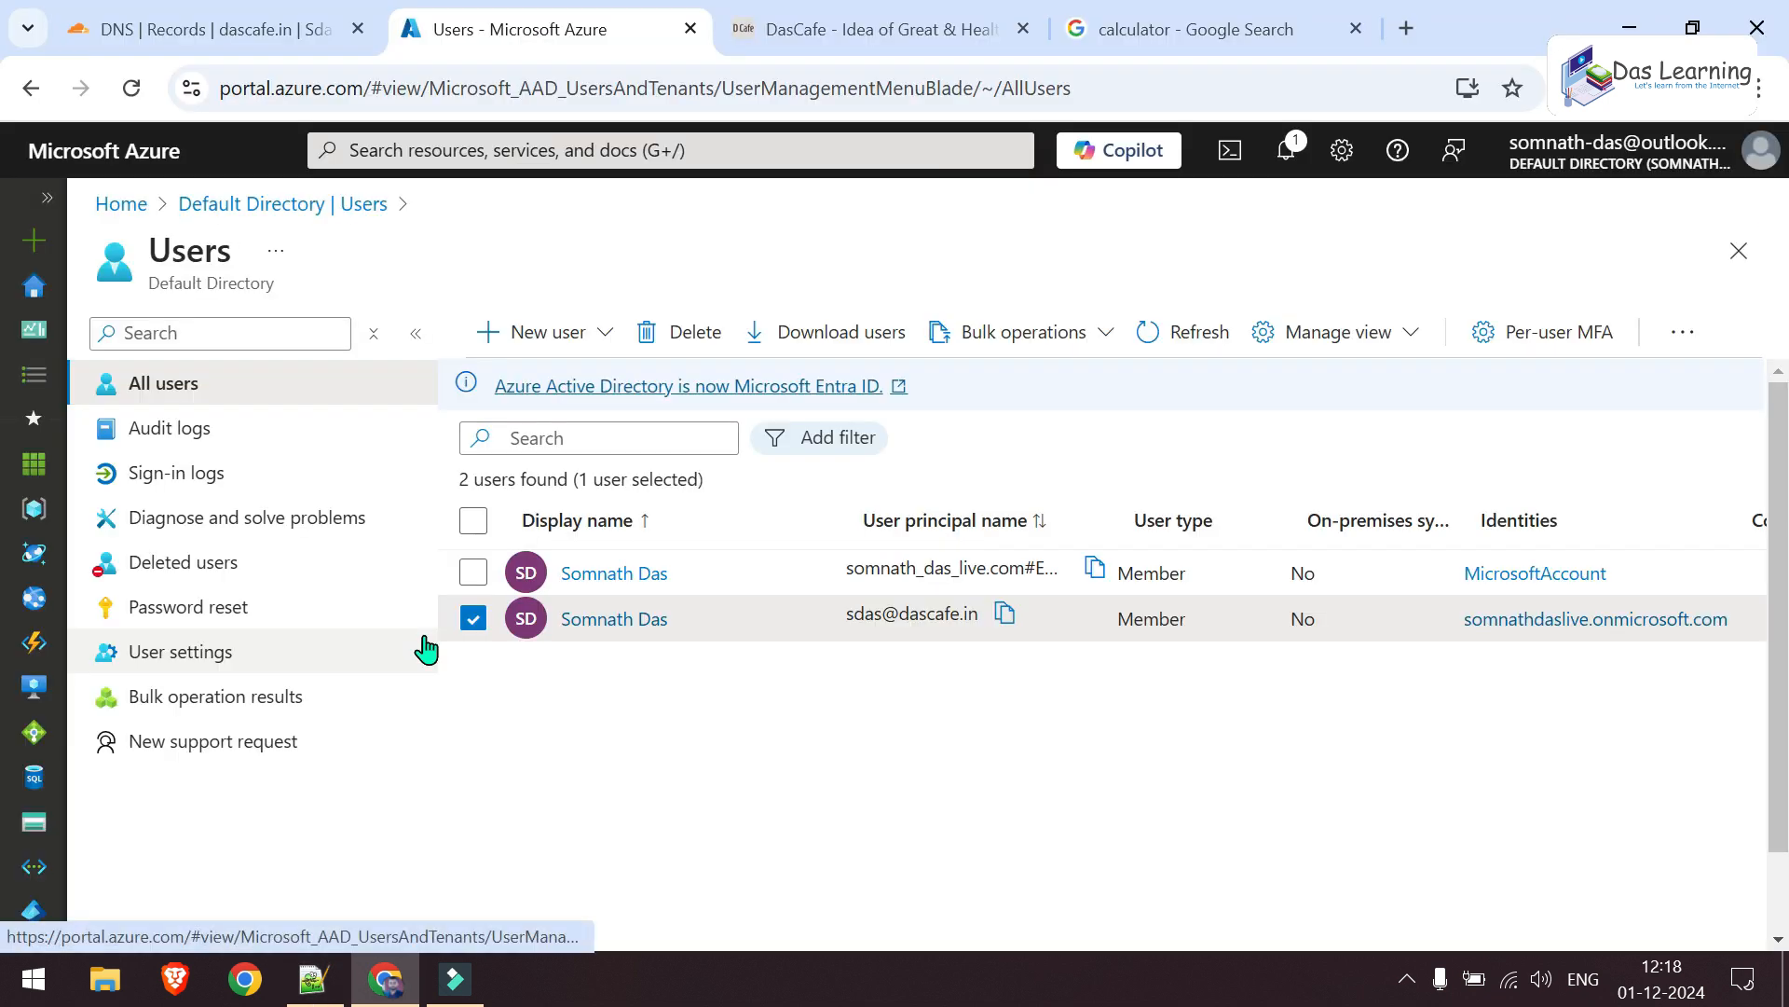
left_click(298, 204)
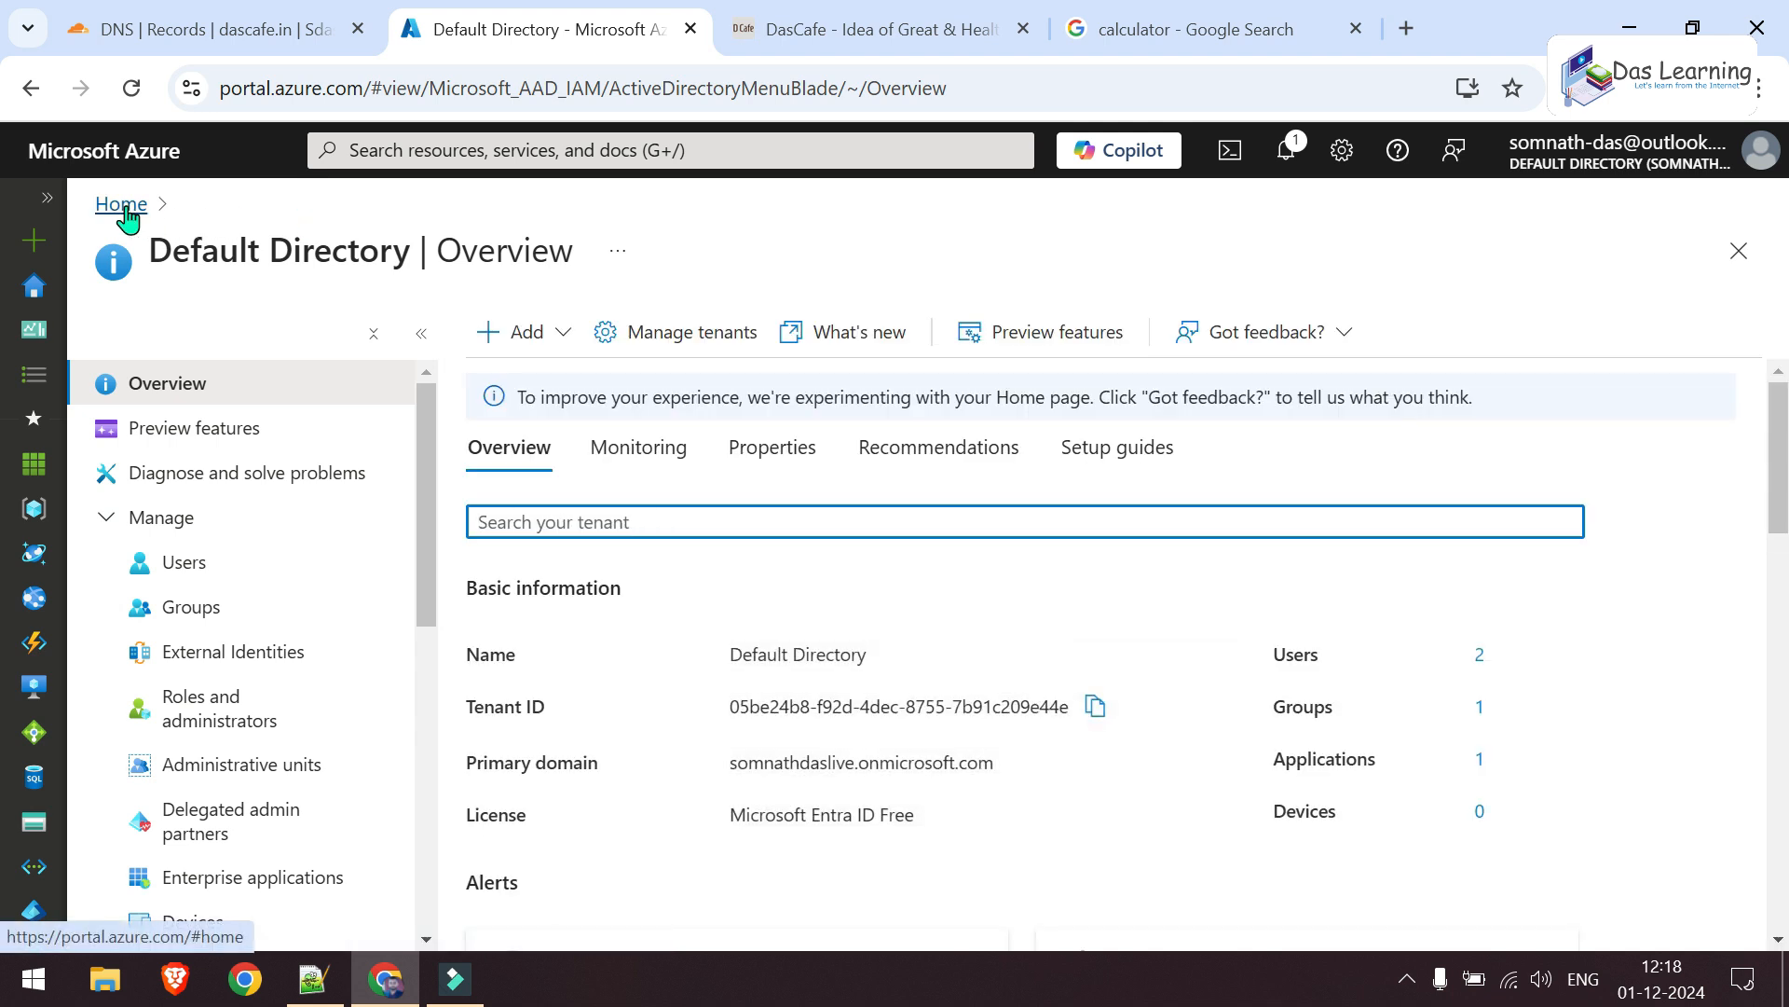
Step: Start a Contributor role assignment from the subscription's Access control (IAM)
left_click(124, 205)
left_click(290, 697)
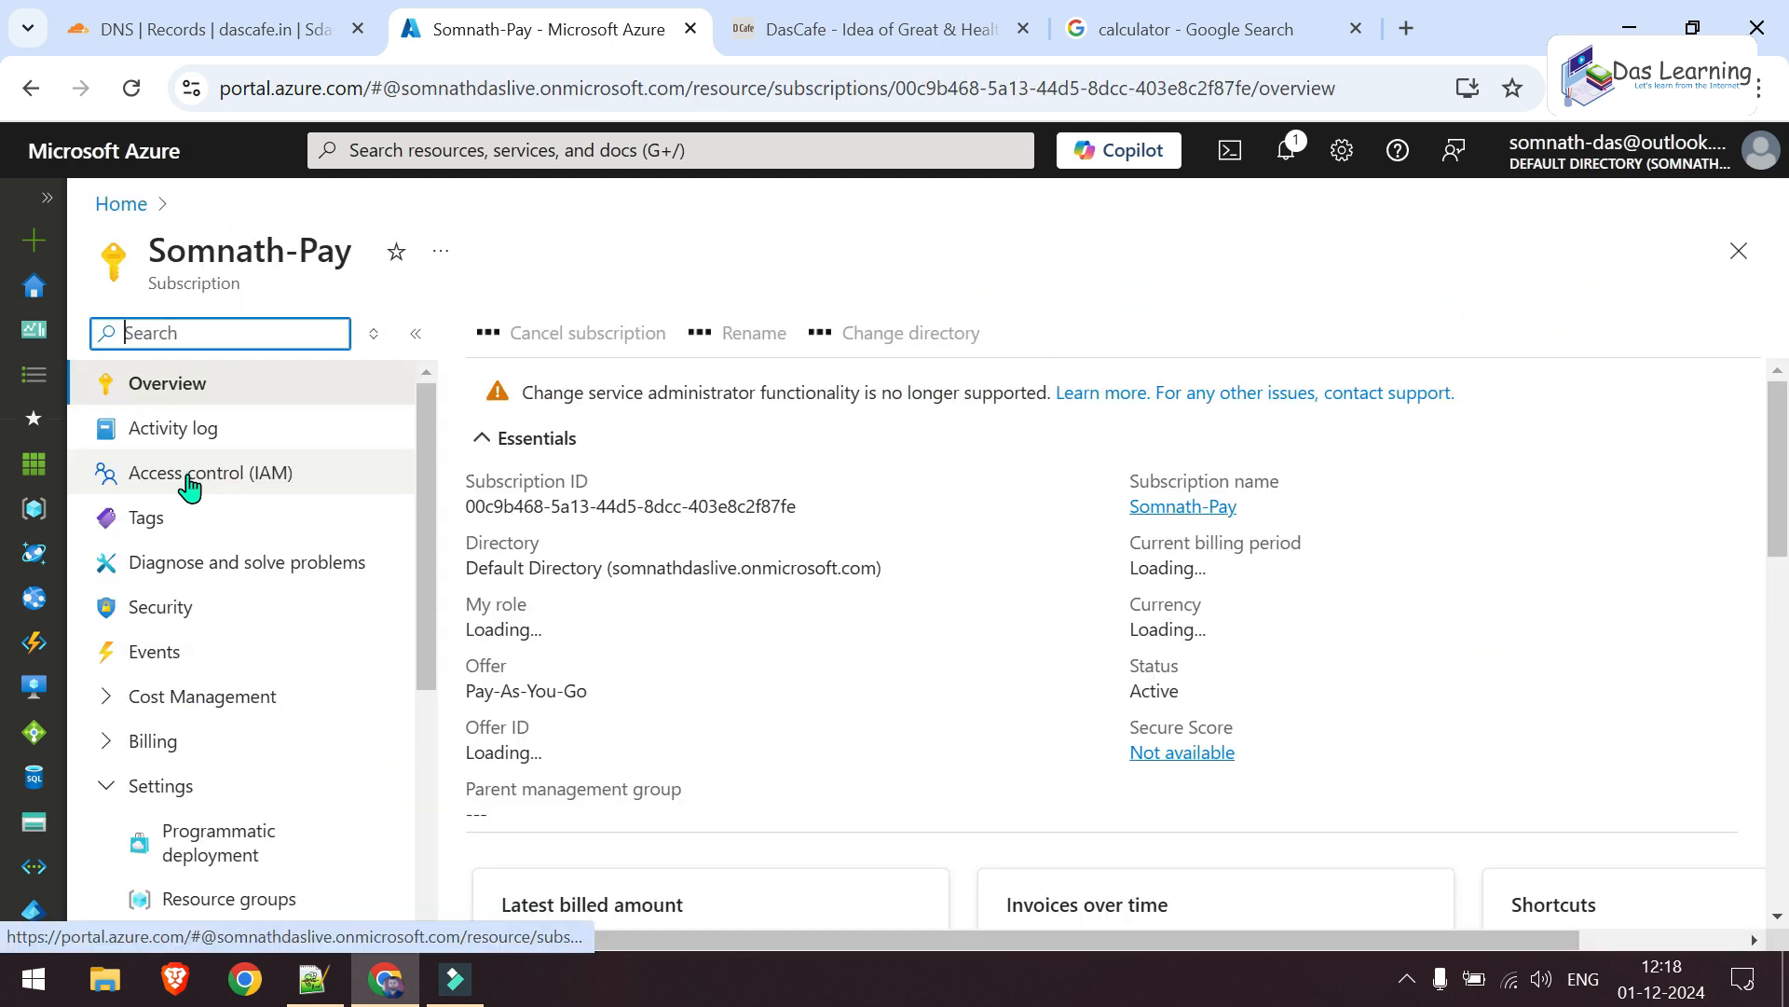
left_click(189, 483)
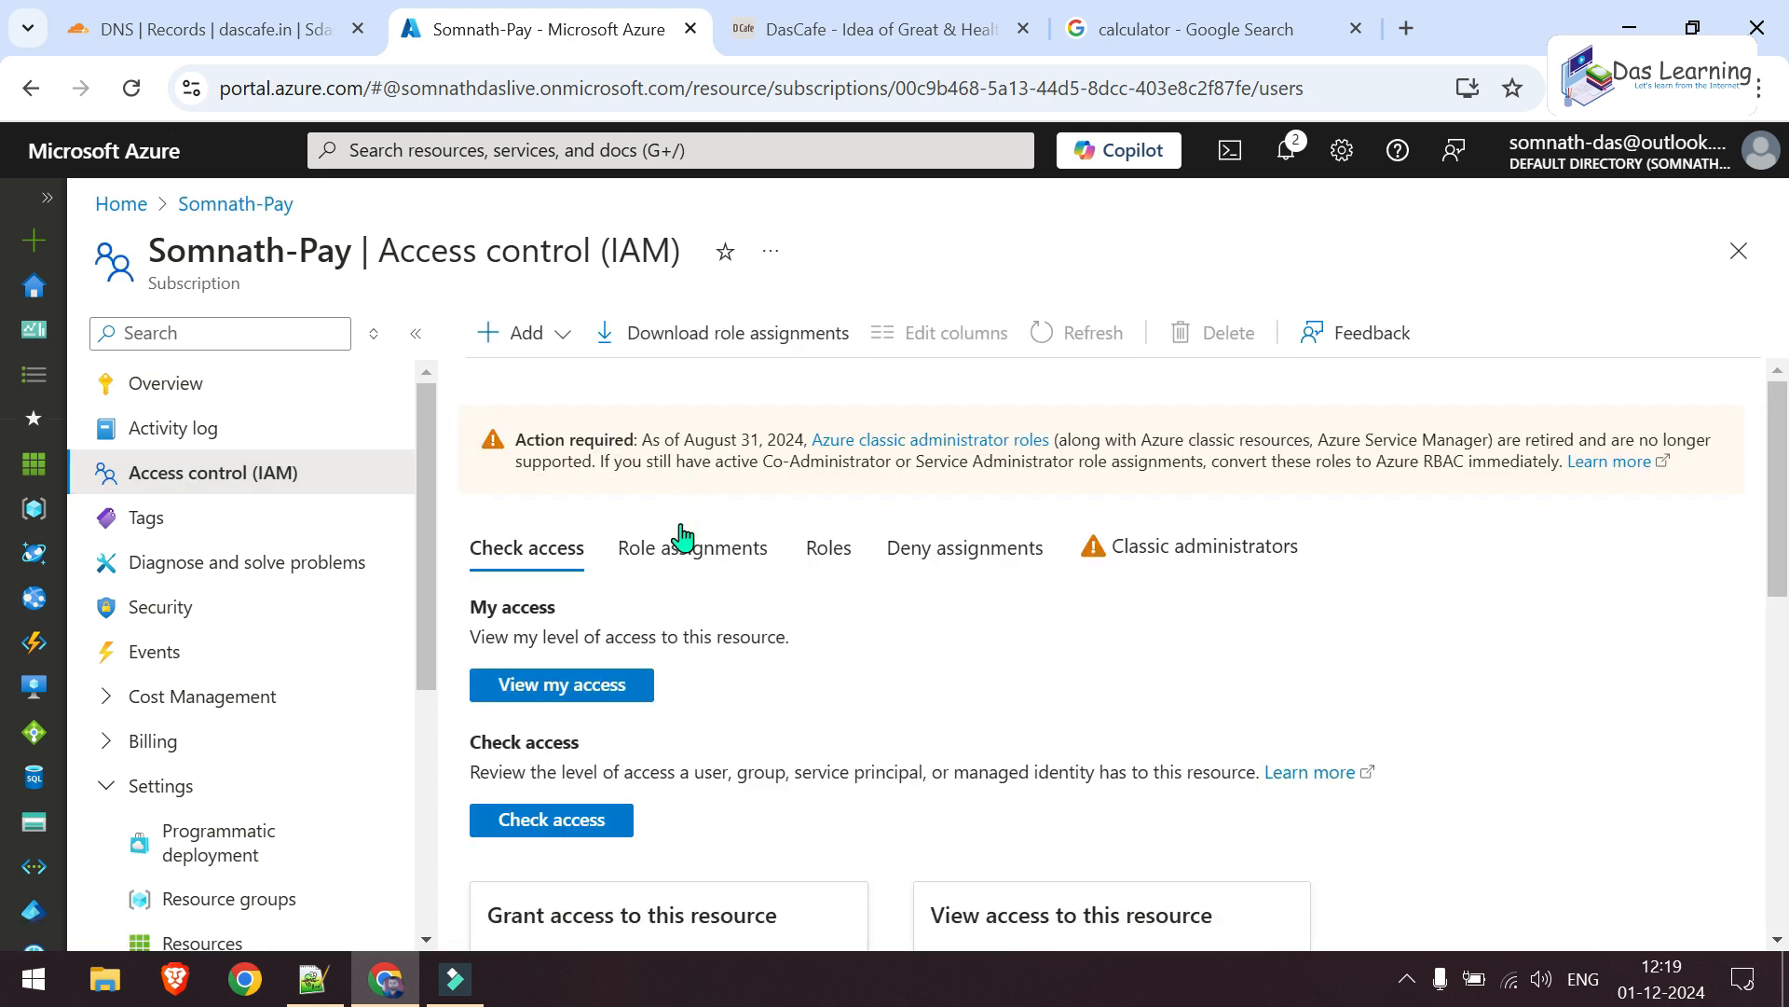
left_click(558, 345)
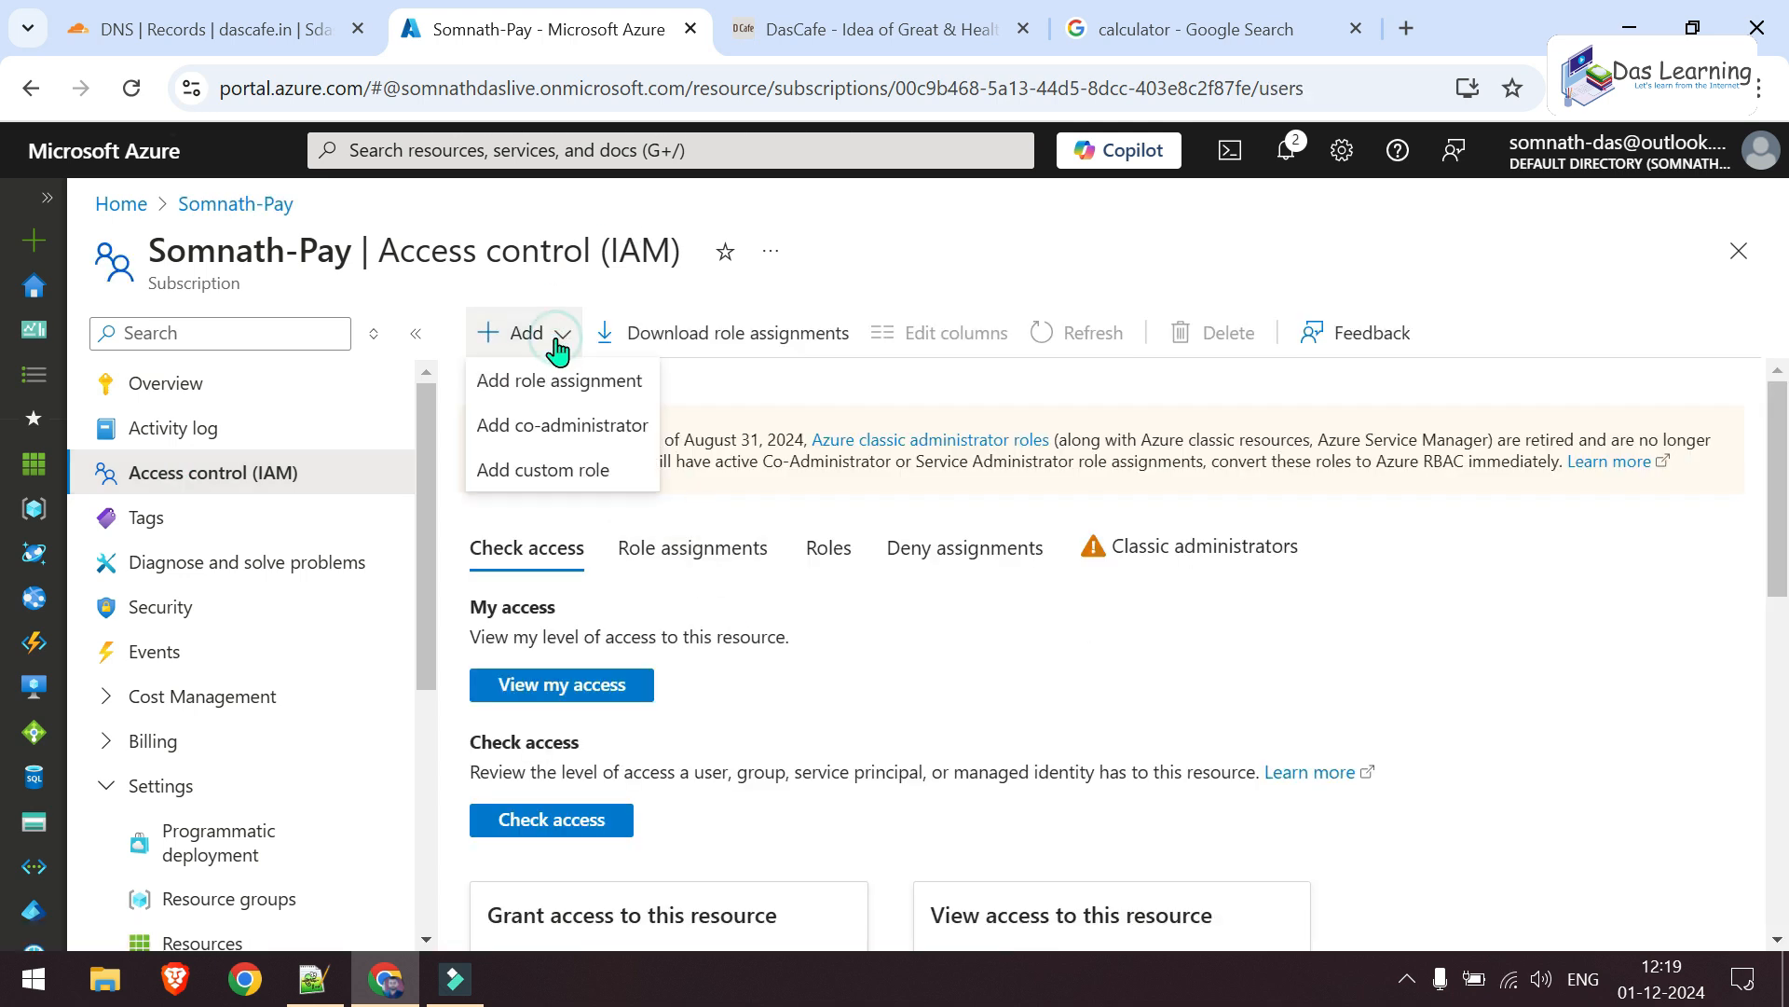
left_click(572, 395)
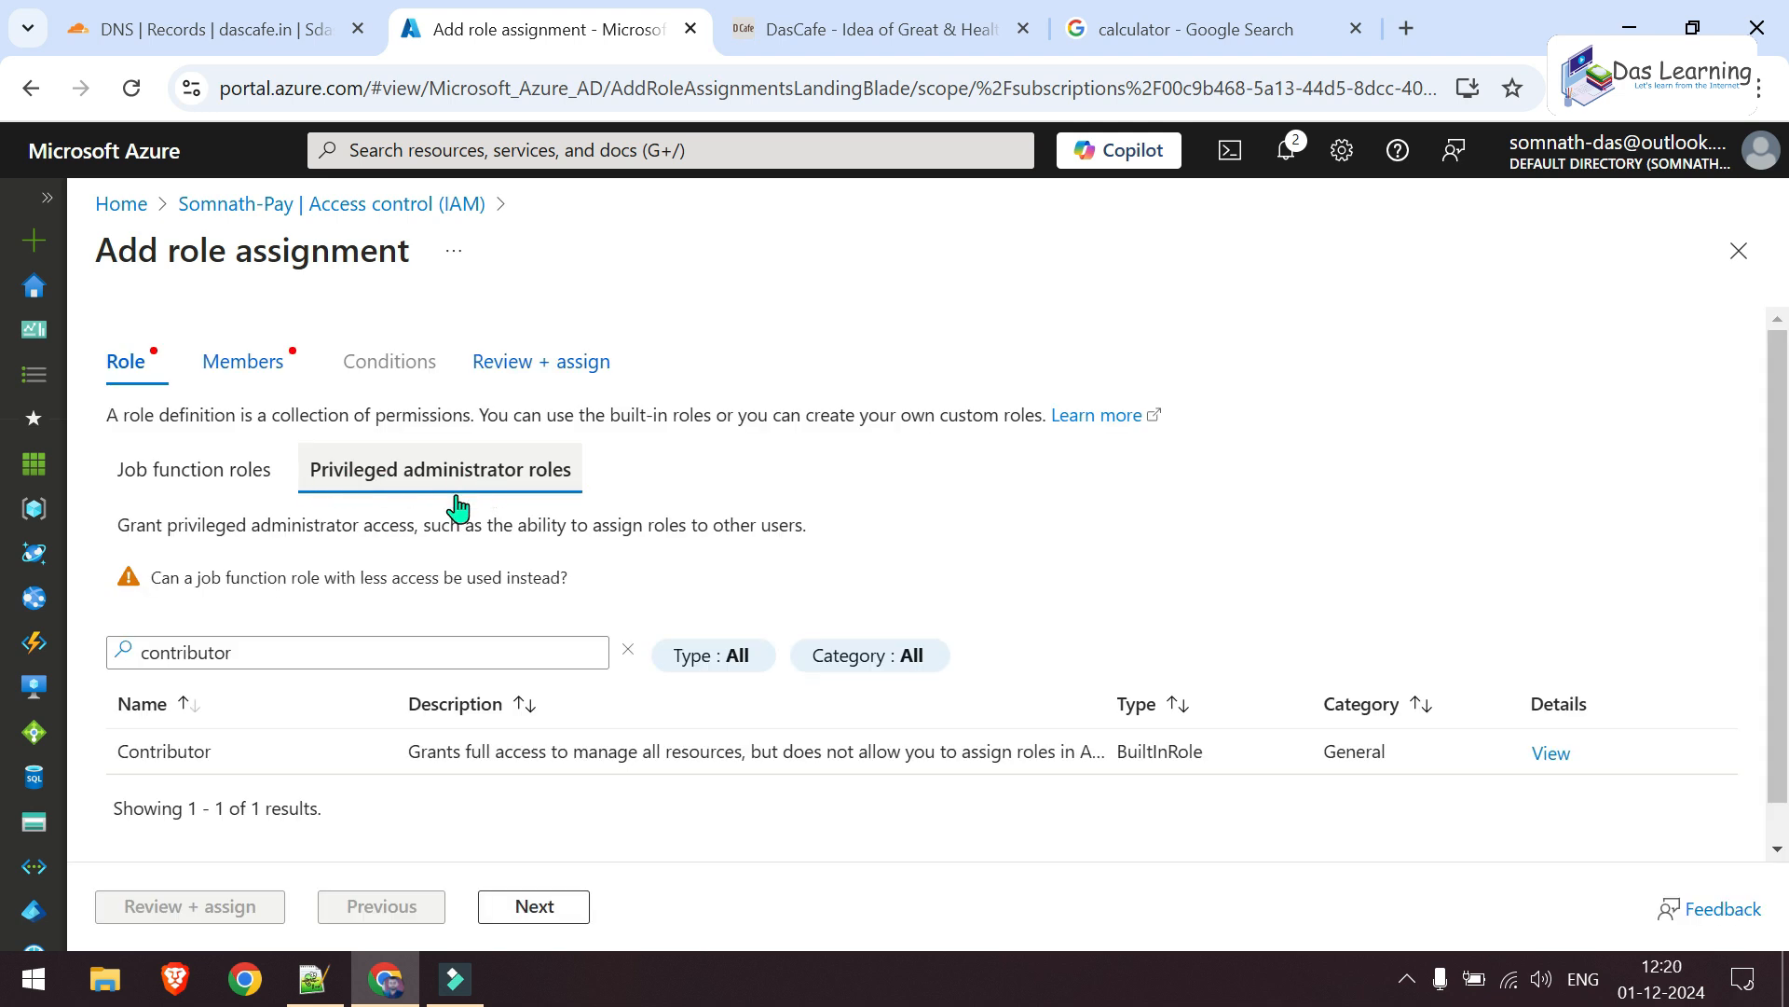
left_click(186, 754)
left_click(540, 917)
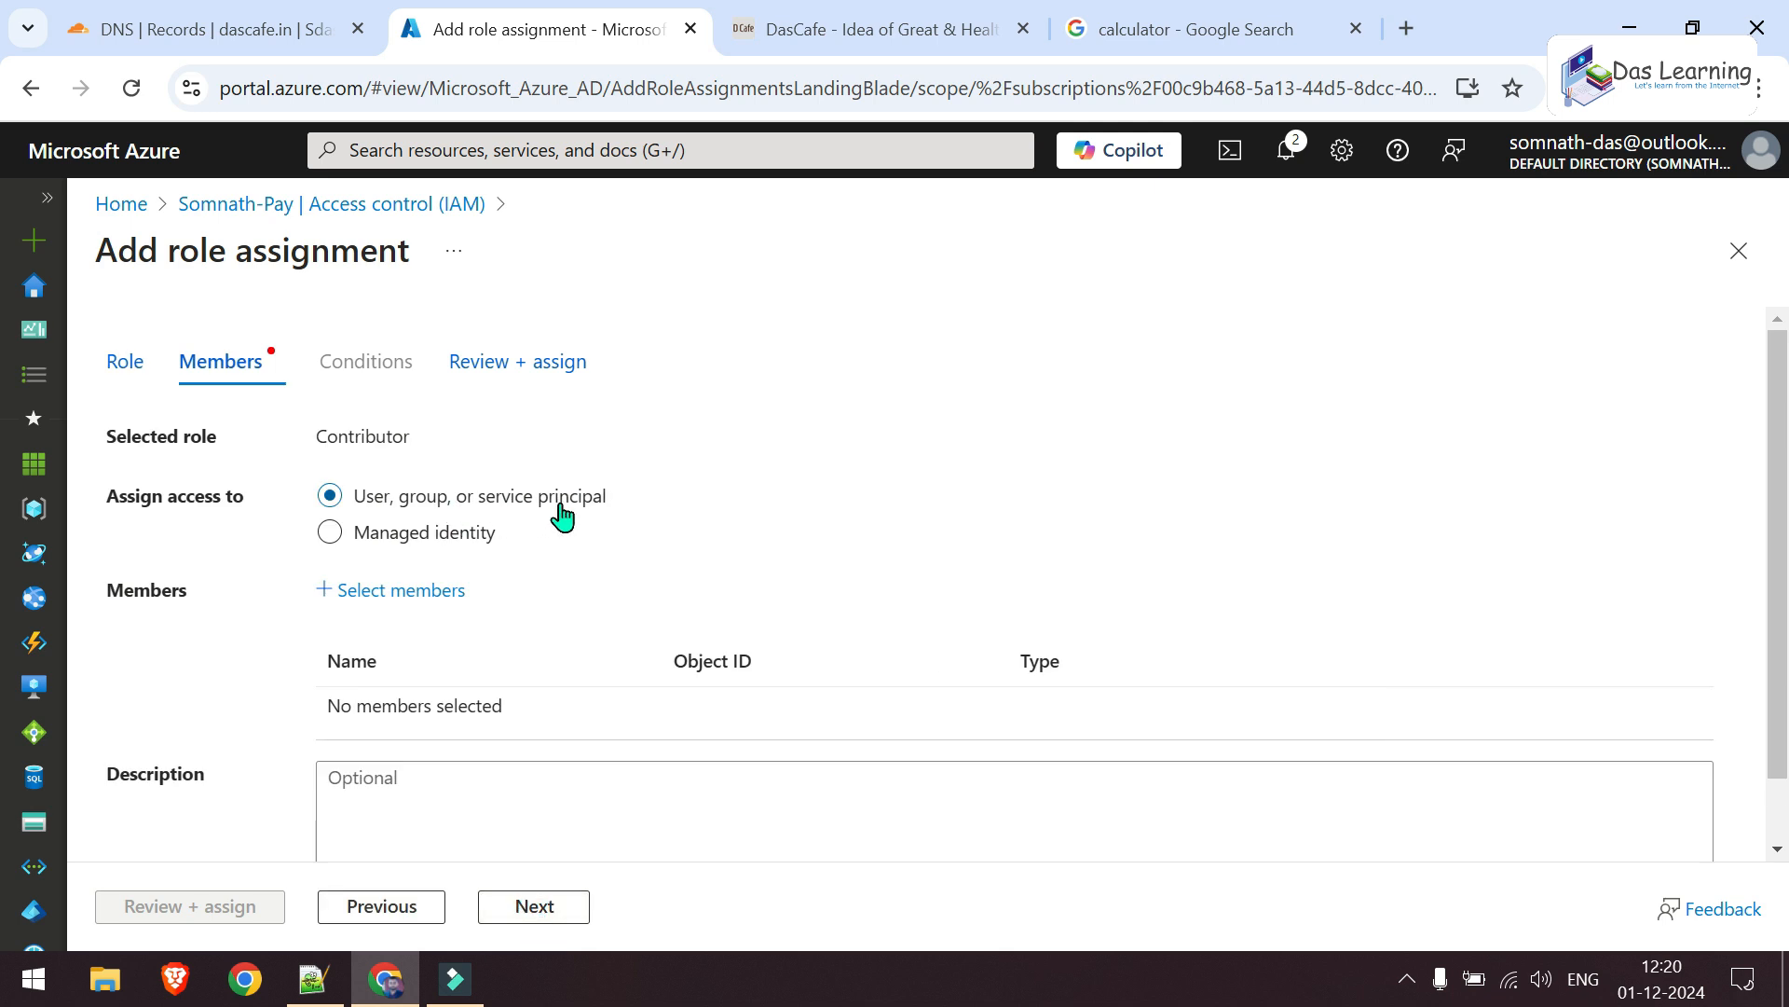
Step: Select the new dascafe.in user as member, assign the role, and check the role assignments list
scroll(440, 772, "down", 1)
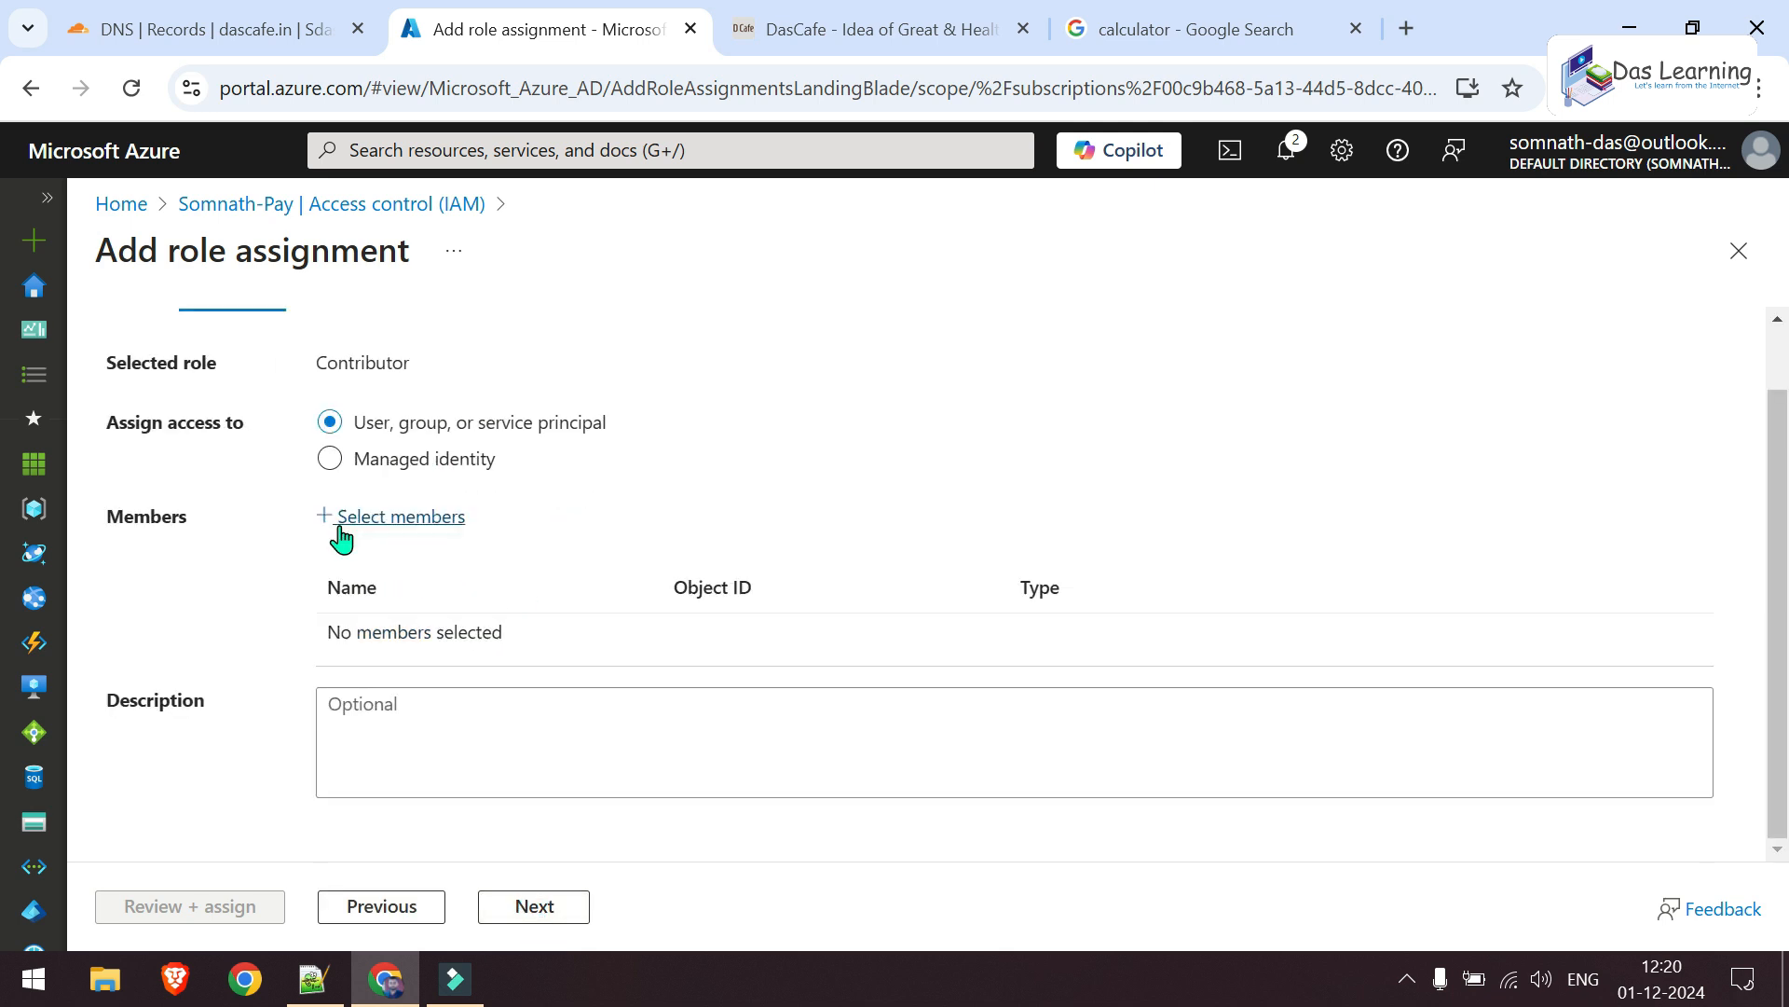
left_click(404, 518)
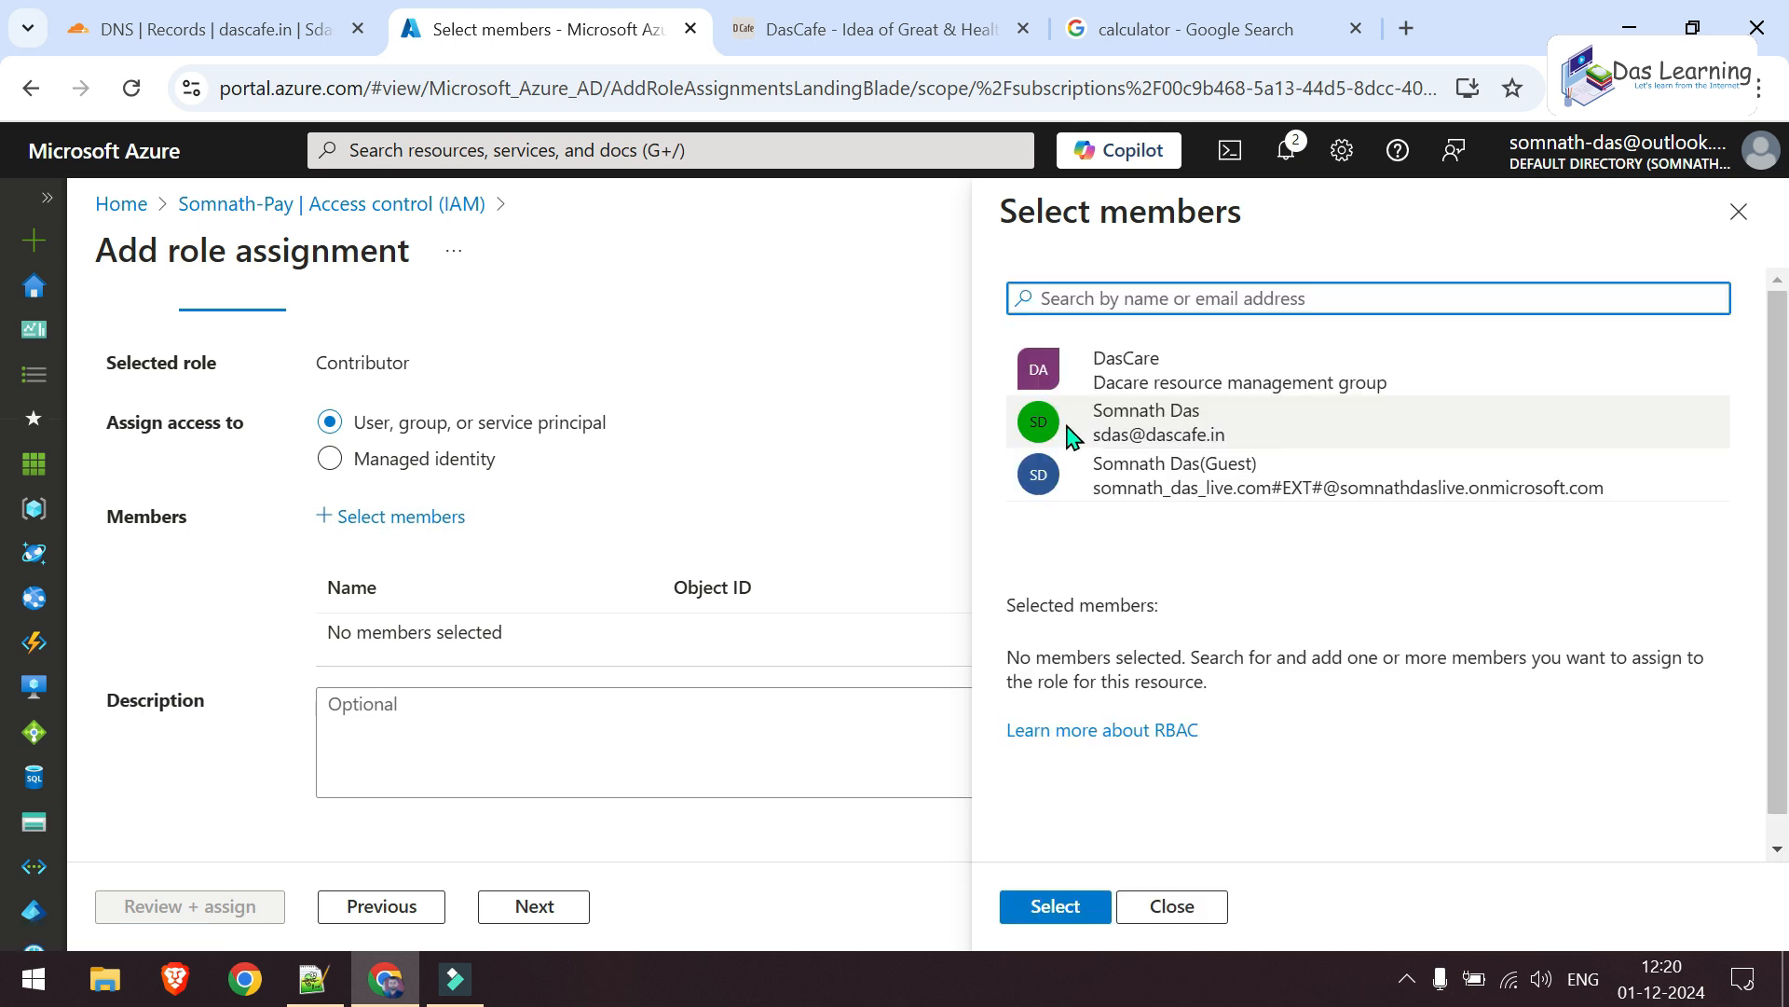
type("somna")
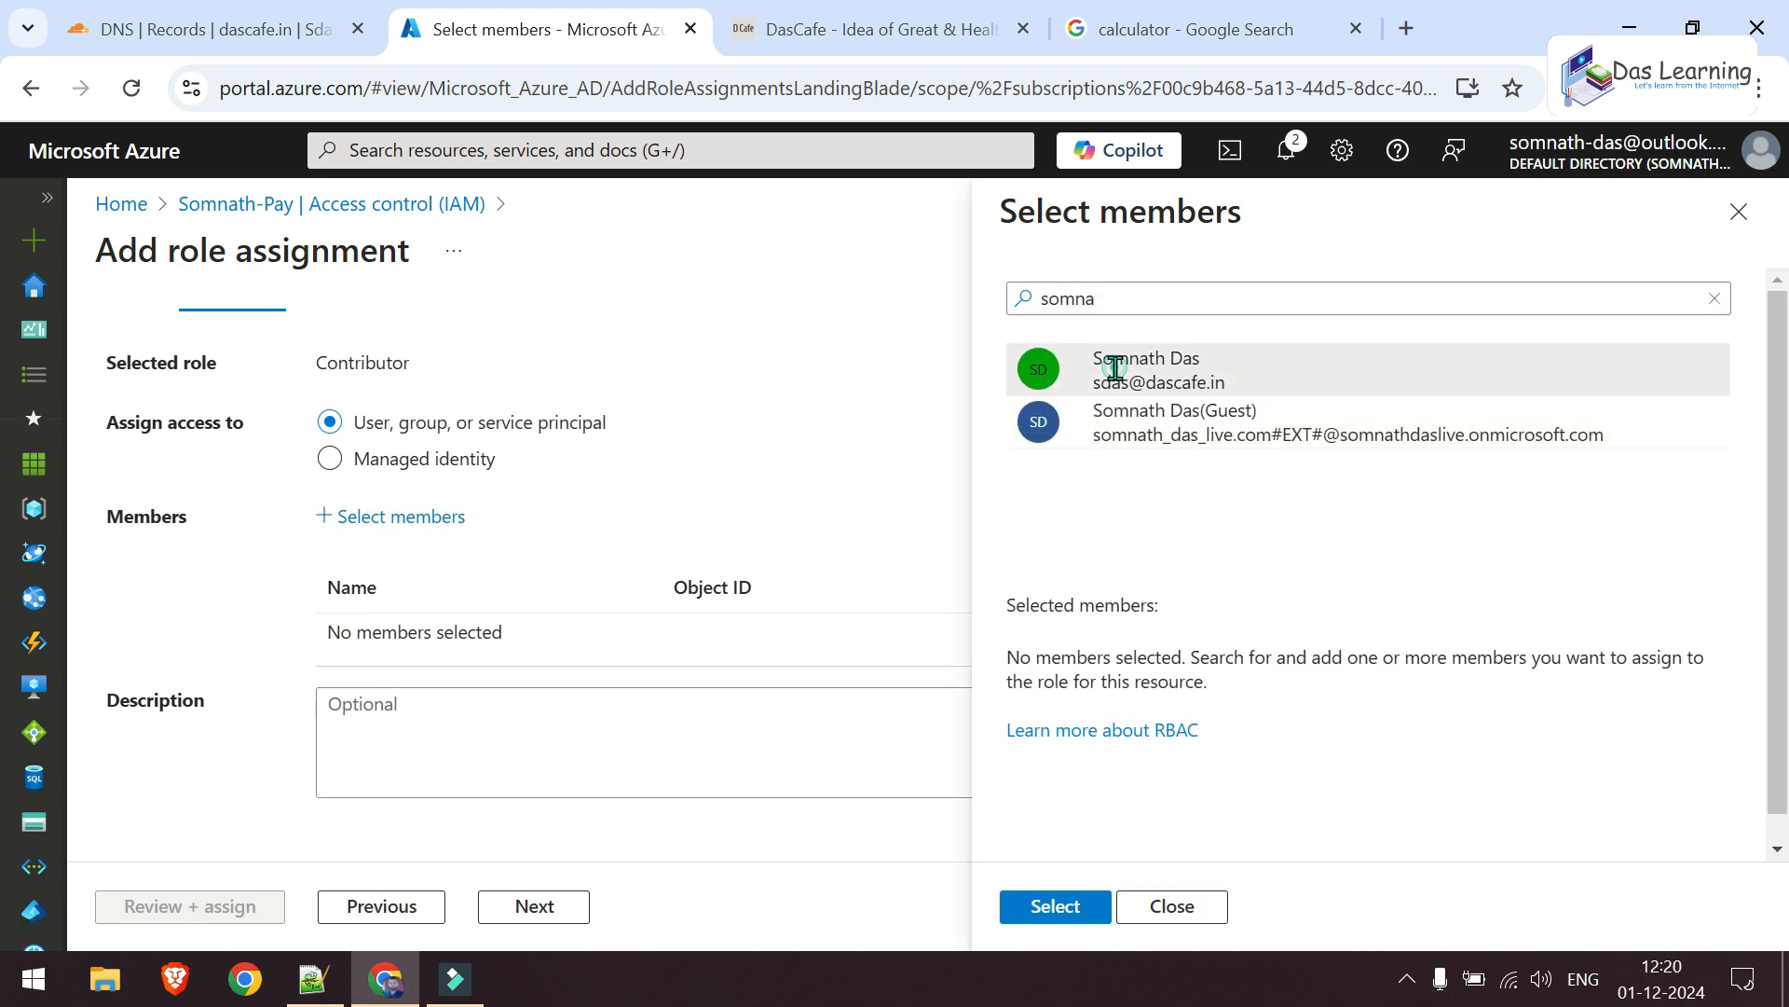
left_click(1114, 368)
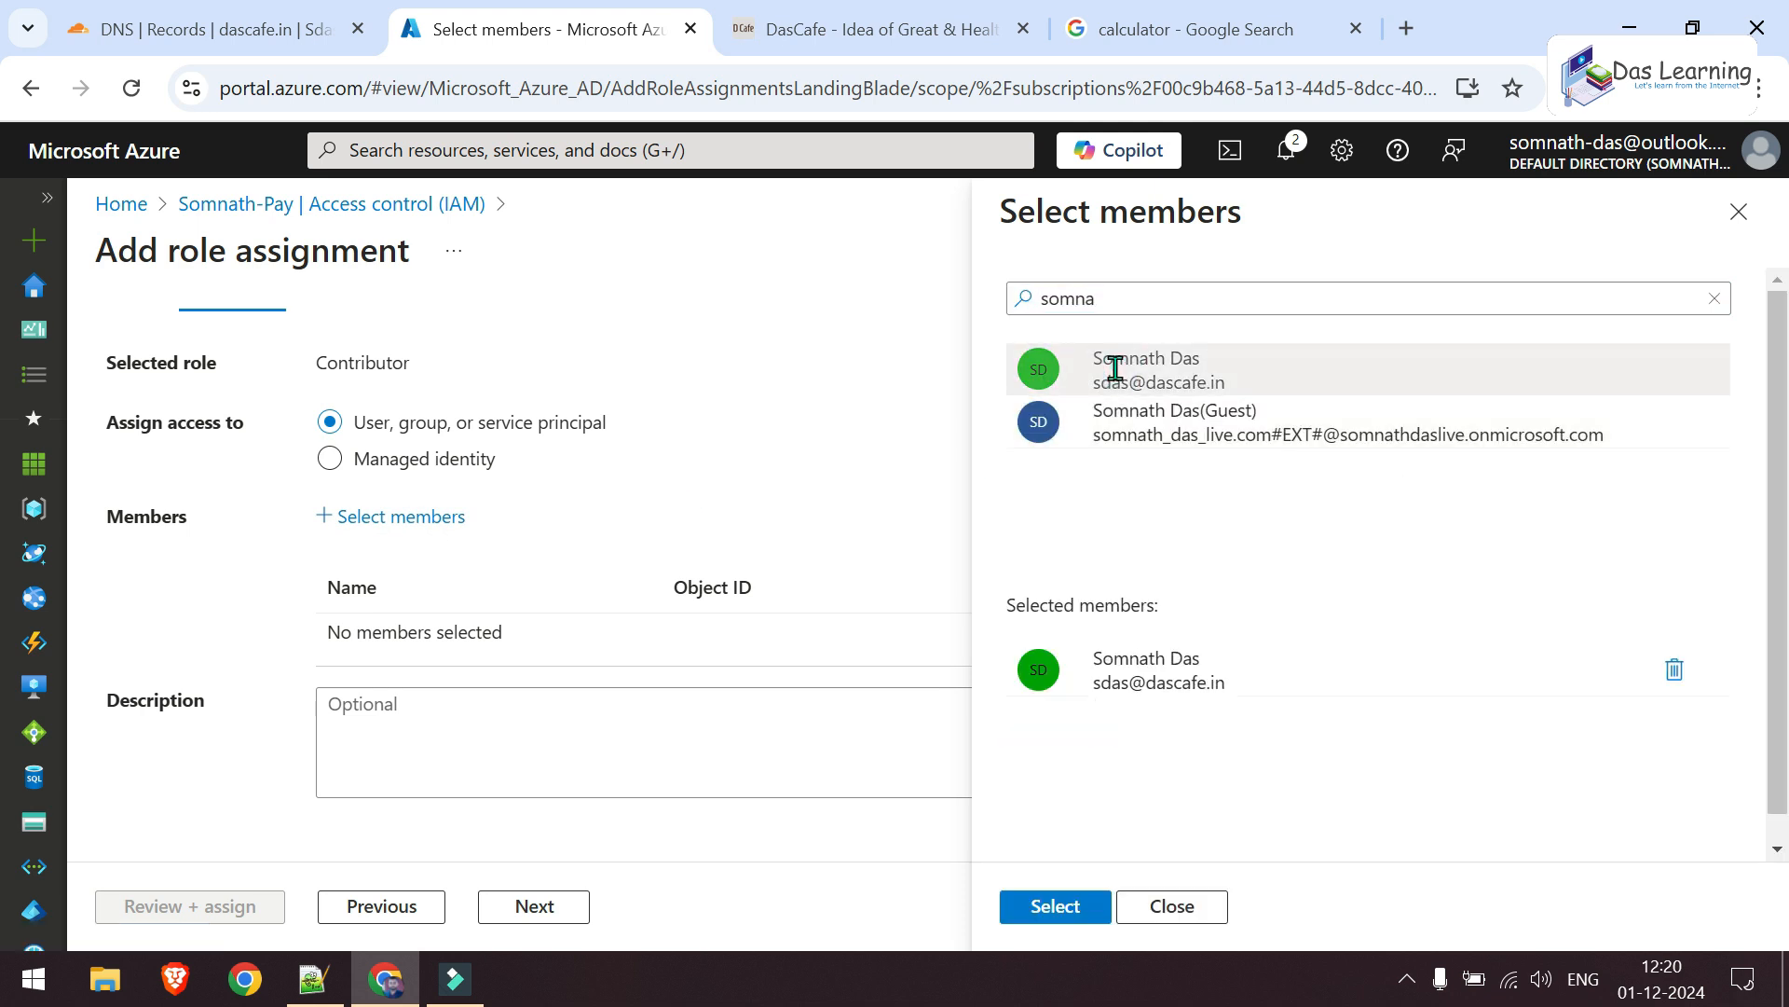
left_click(1052, 904)
left_click(536, 906)
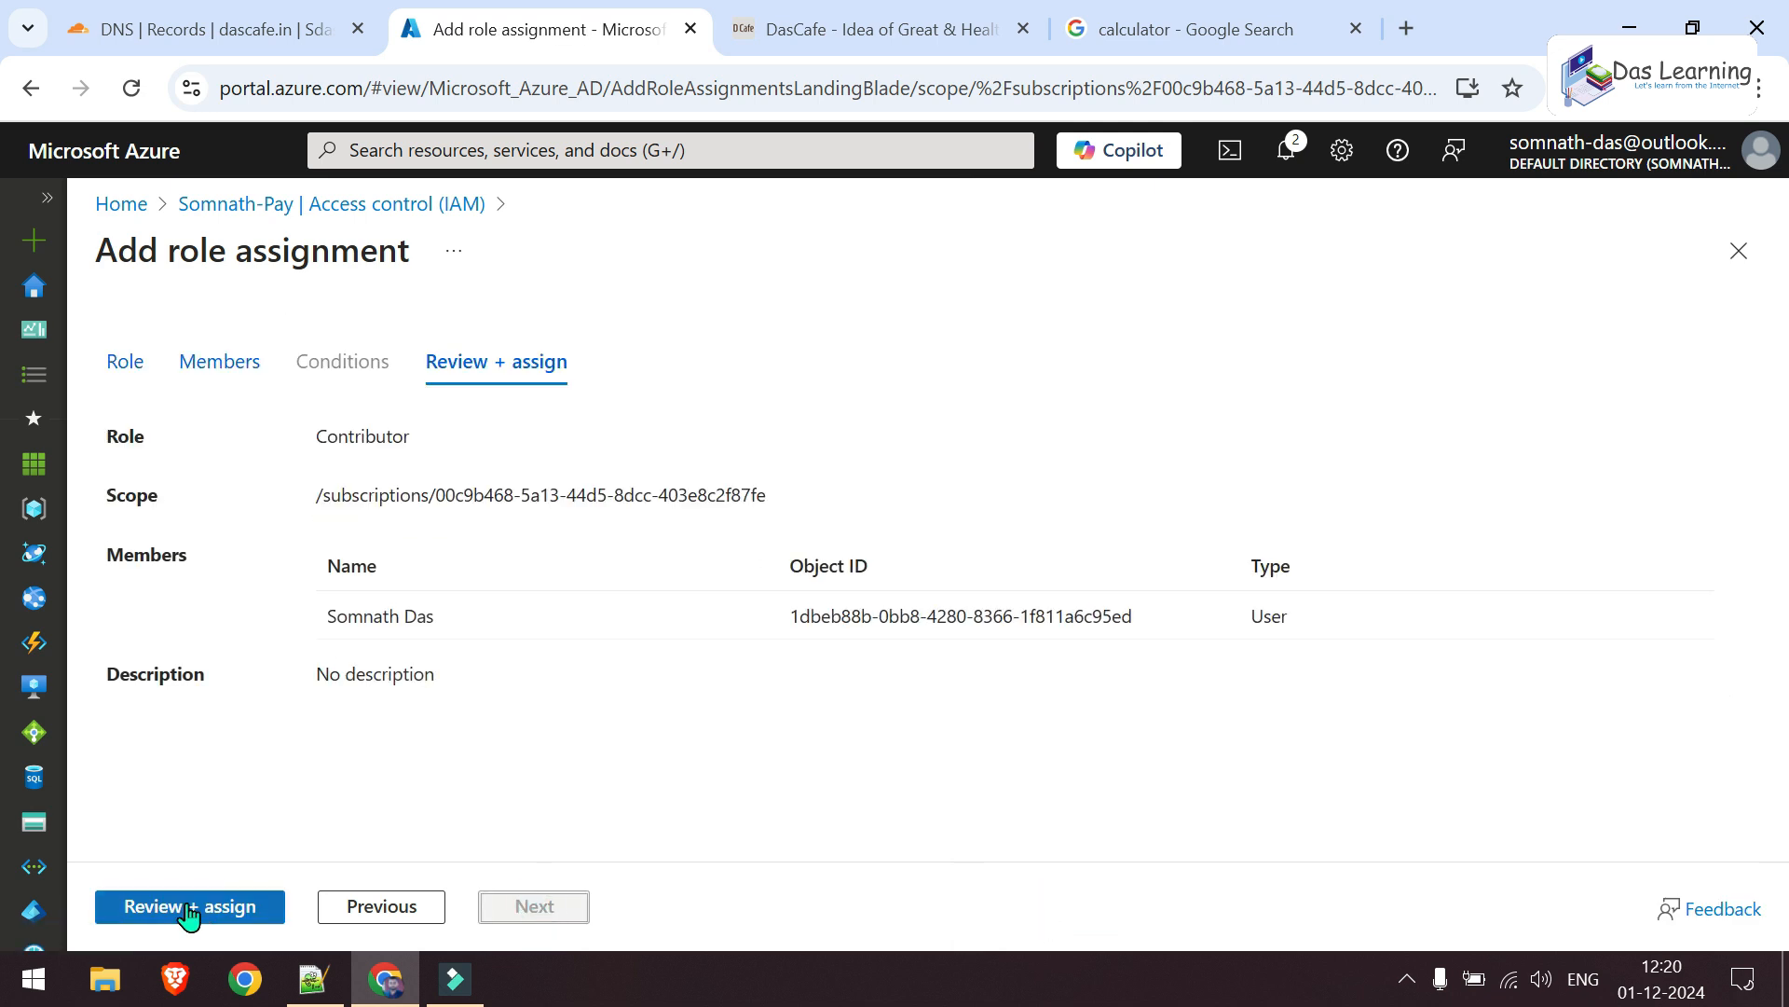
left_click(188, 909)
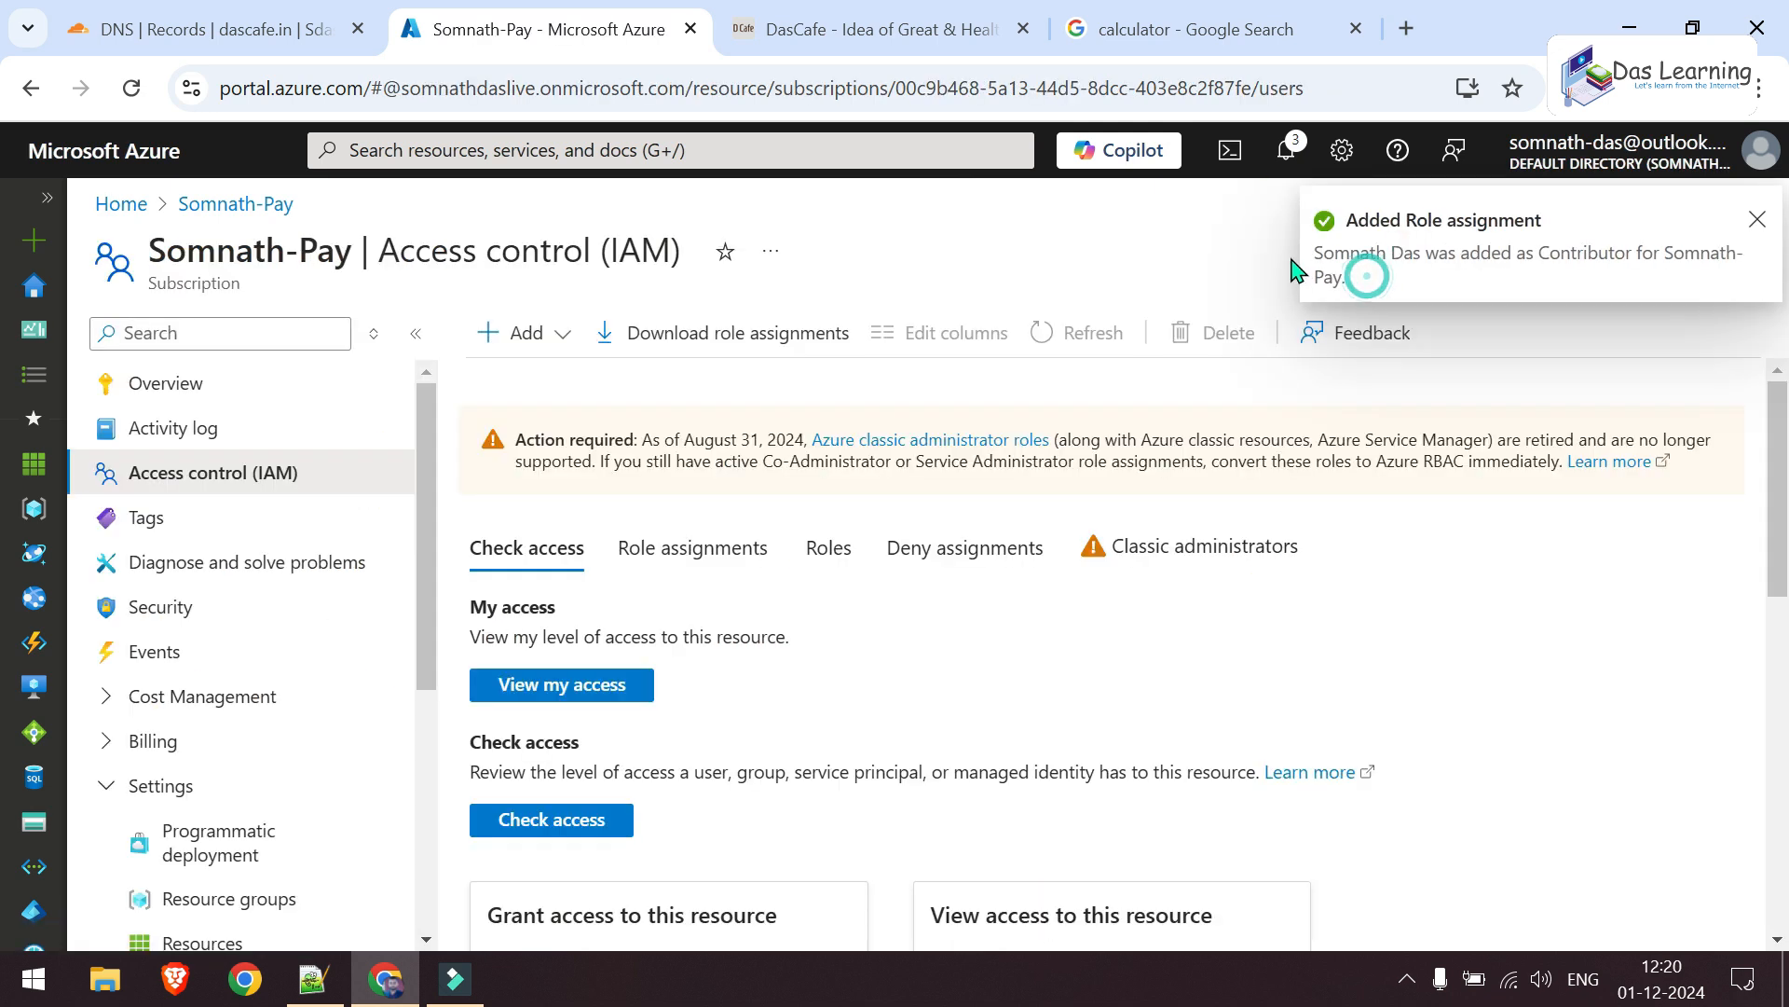
left_click(659, 557)
scroll(870, 652, "down", 2)
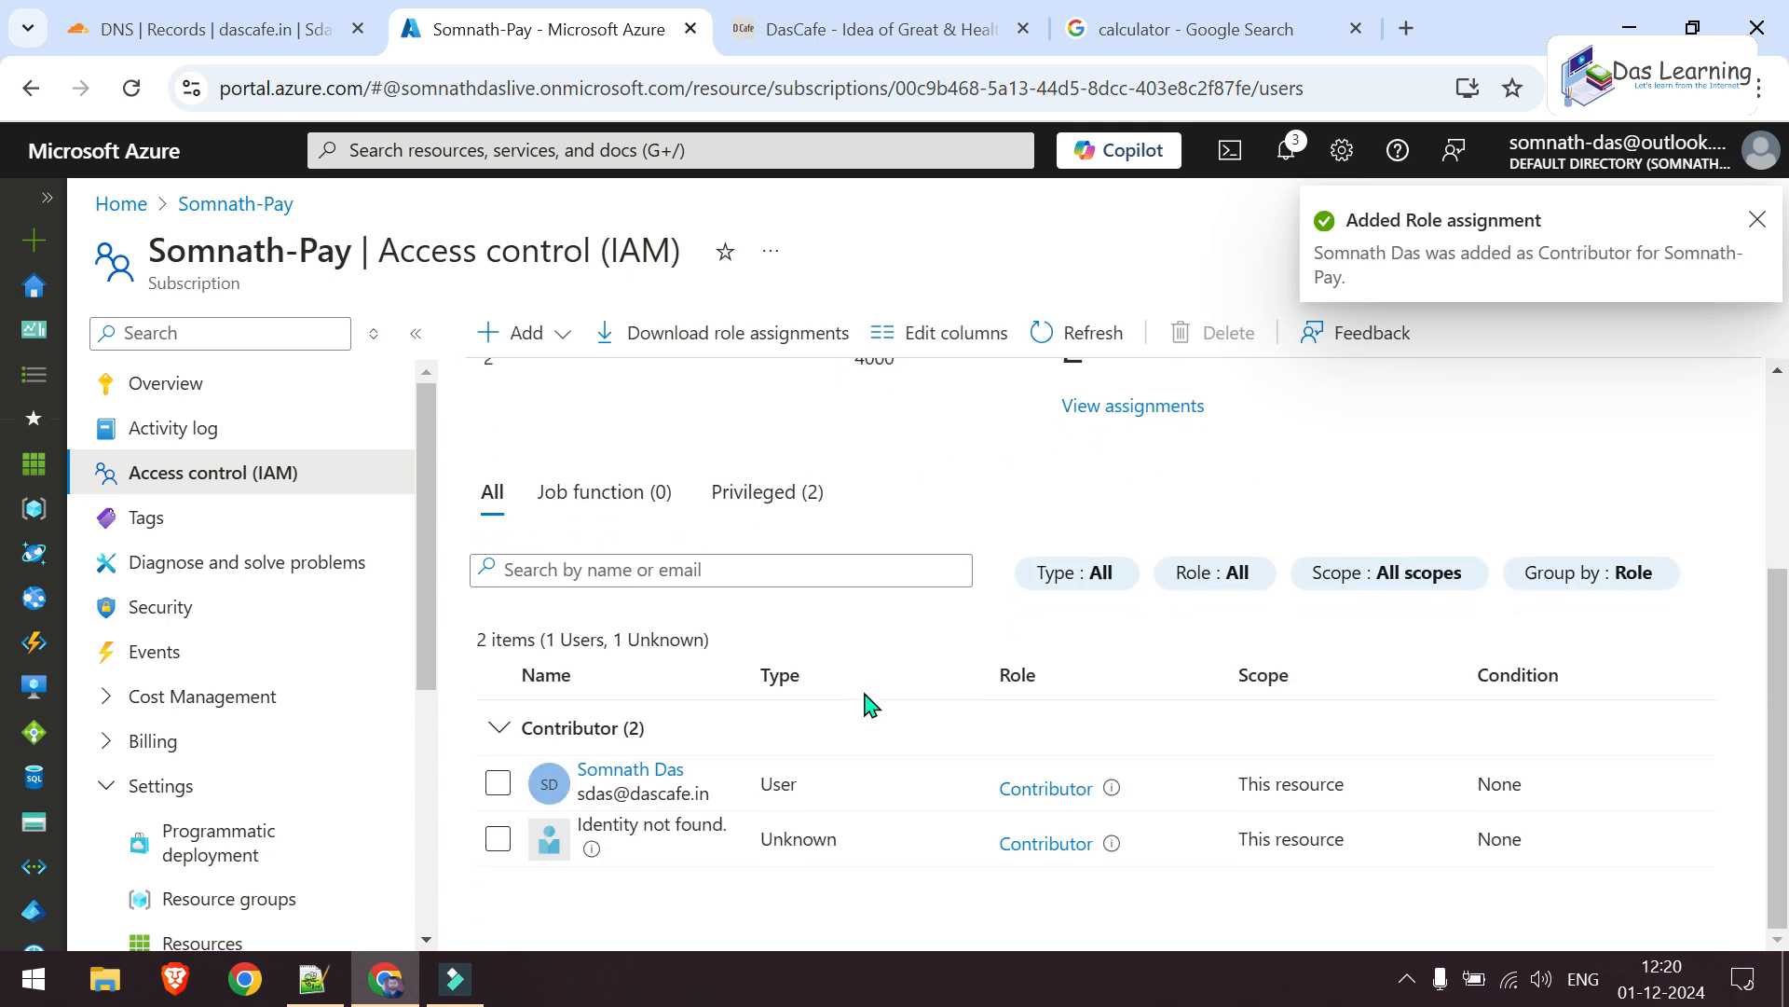
left_click_drag(834, 722, 756, 784)
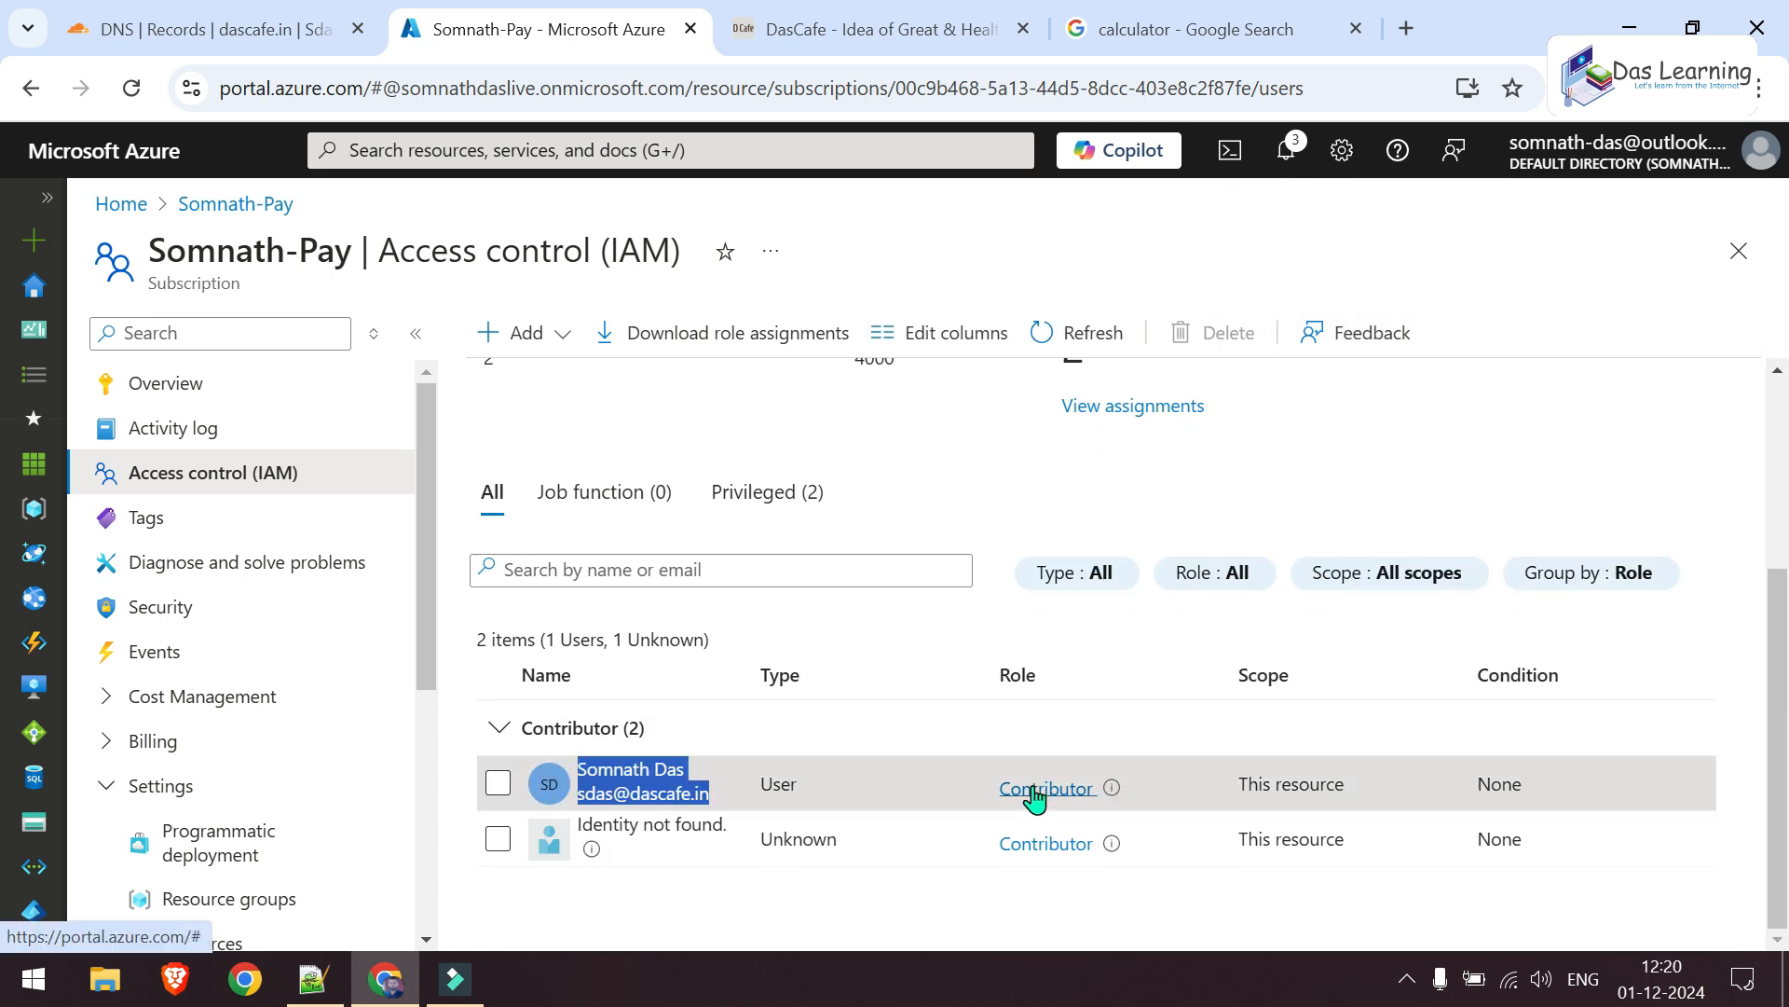
Step: Open portal.azure.com in a new incognito Chrome window
right_click(385, 979)
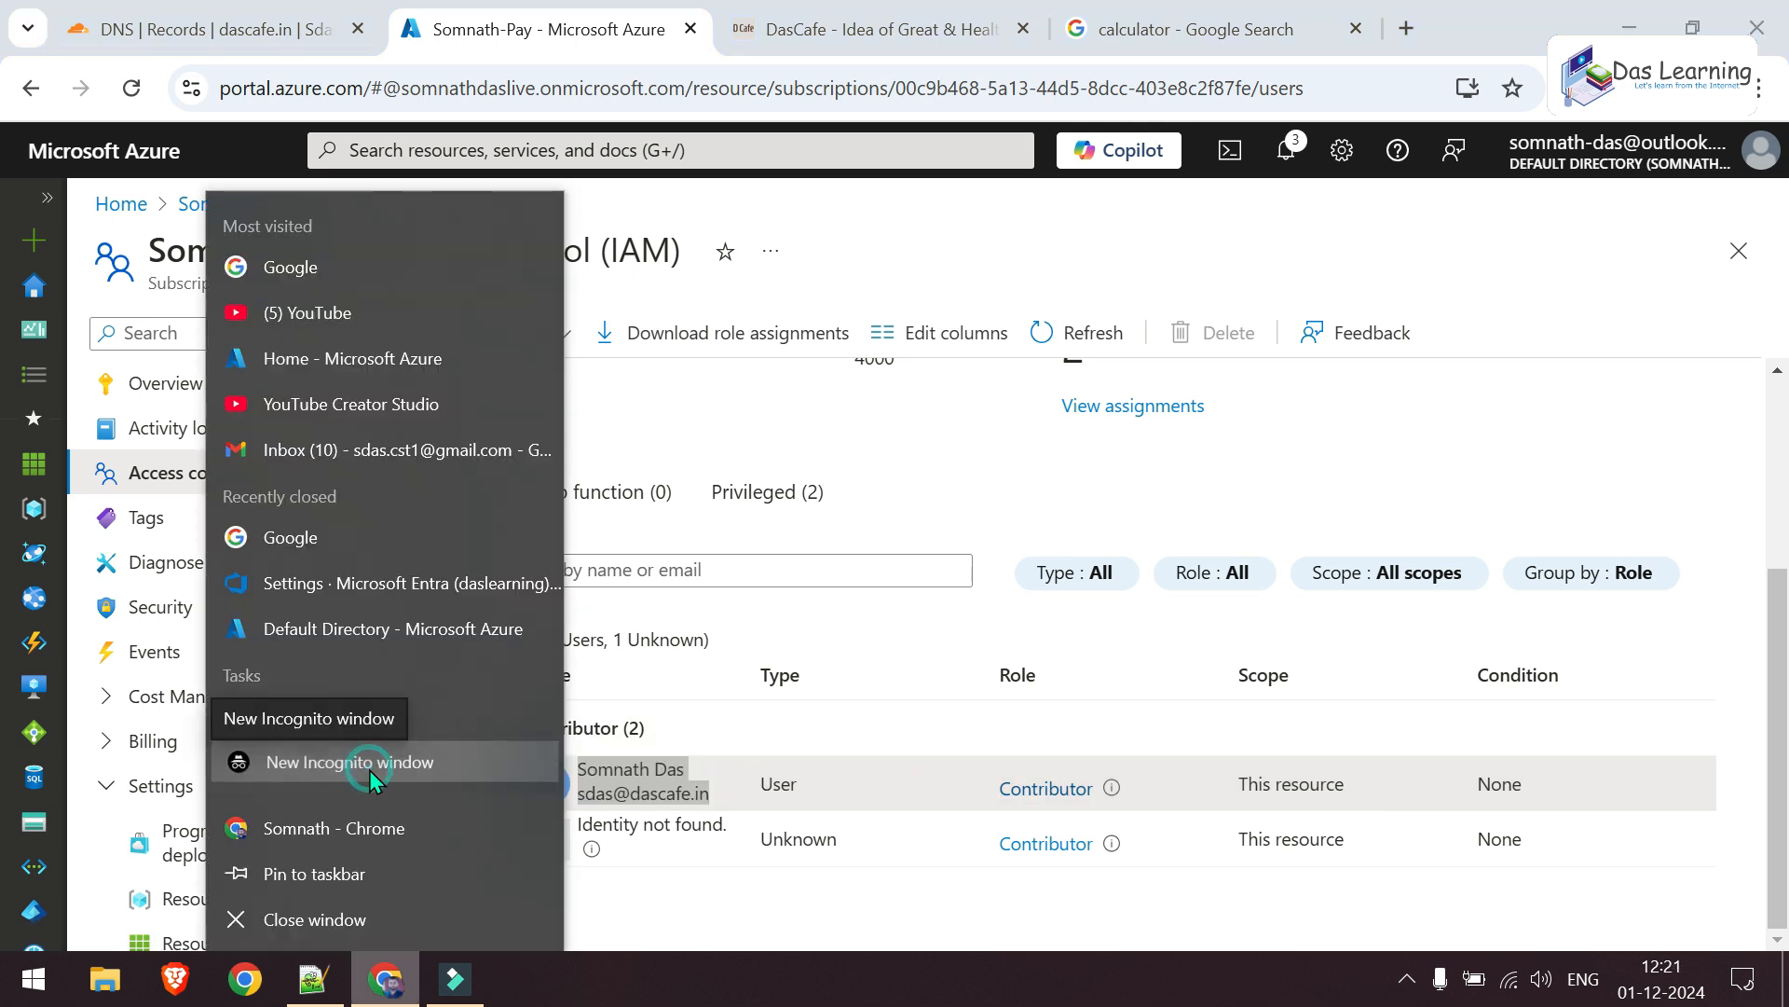
left_click(369, 765)
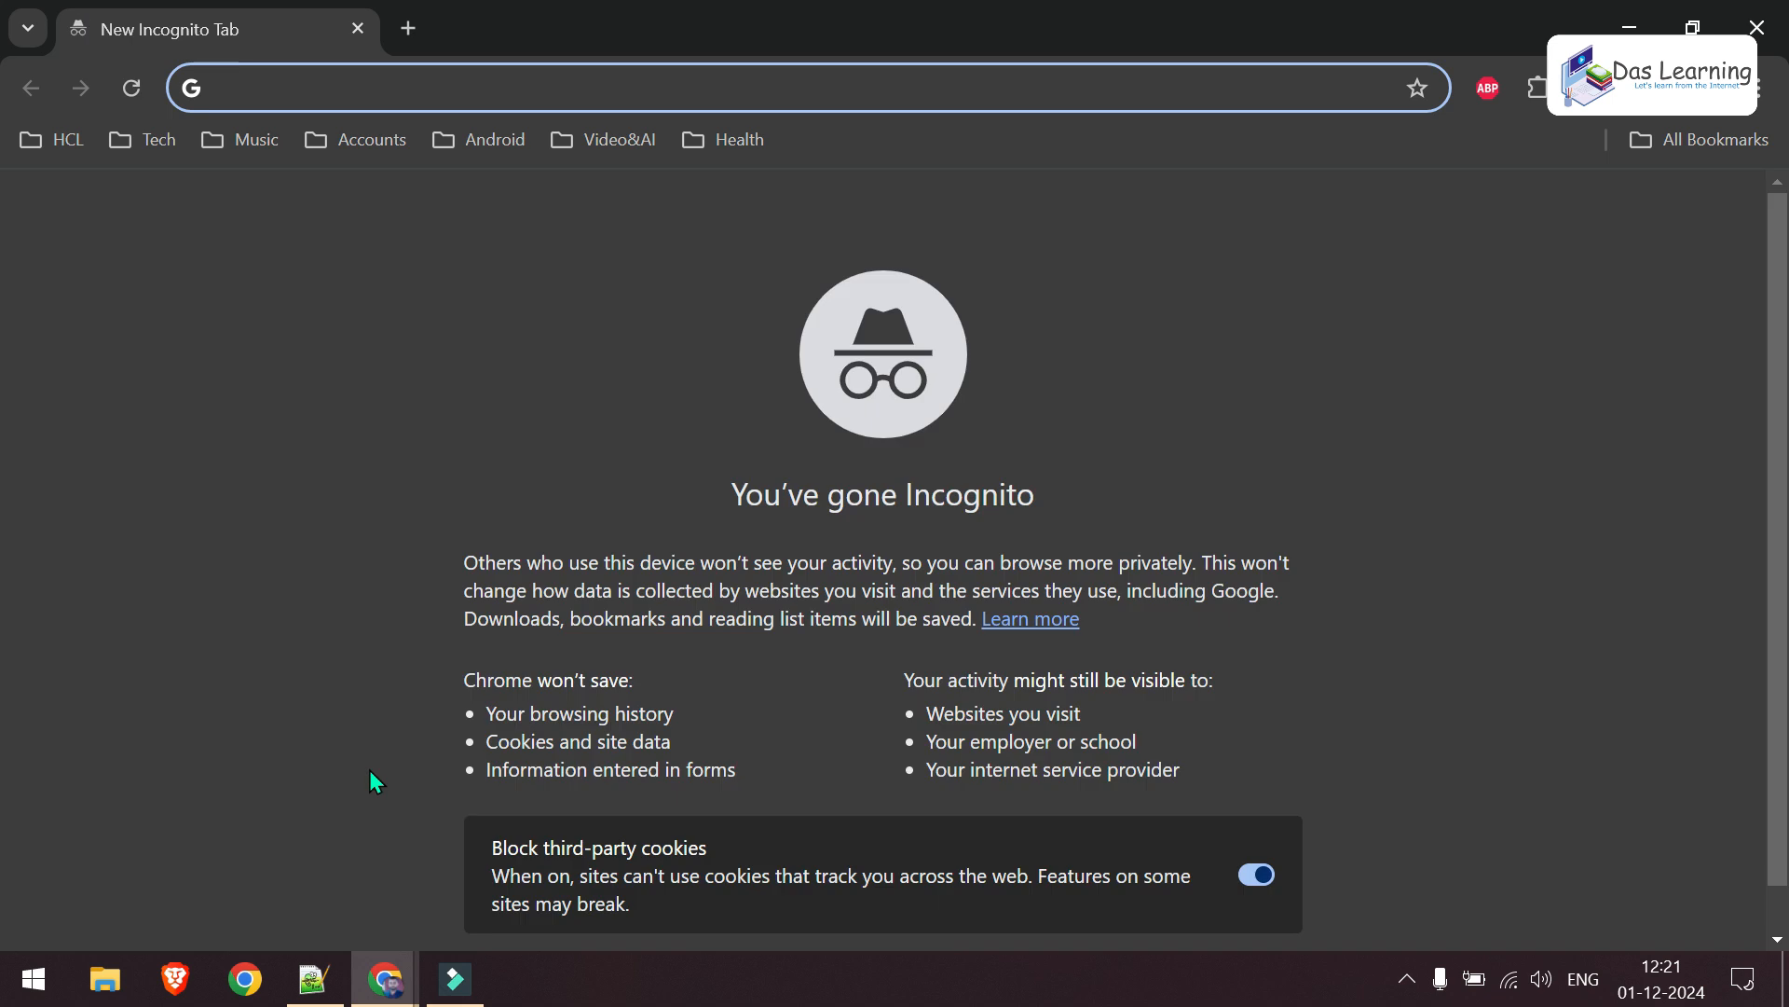
type("portal.azure.com")
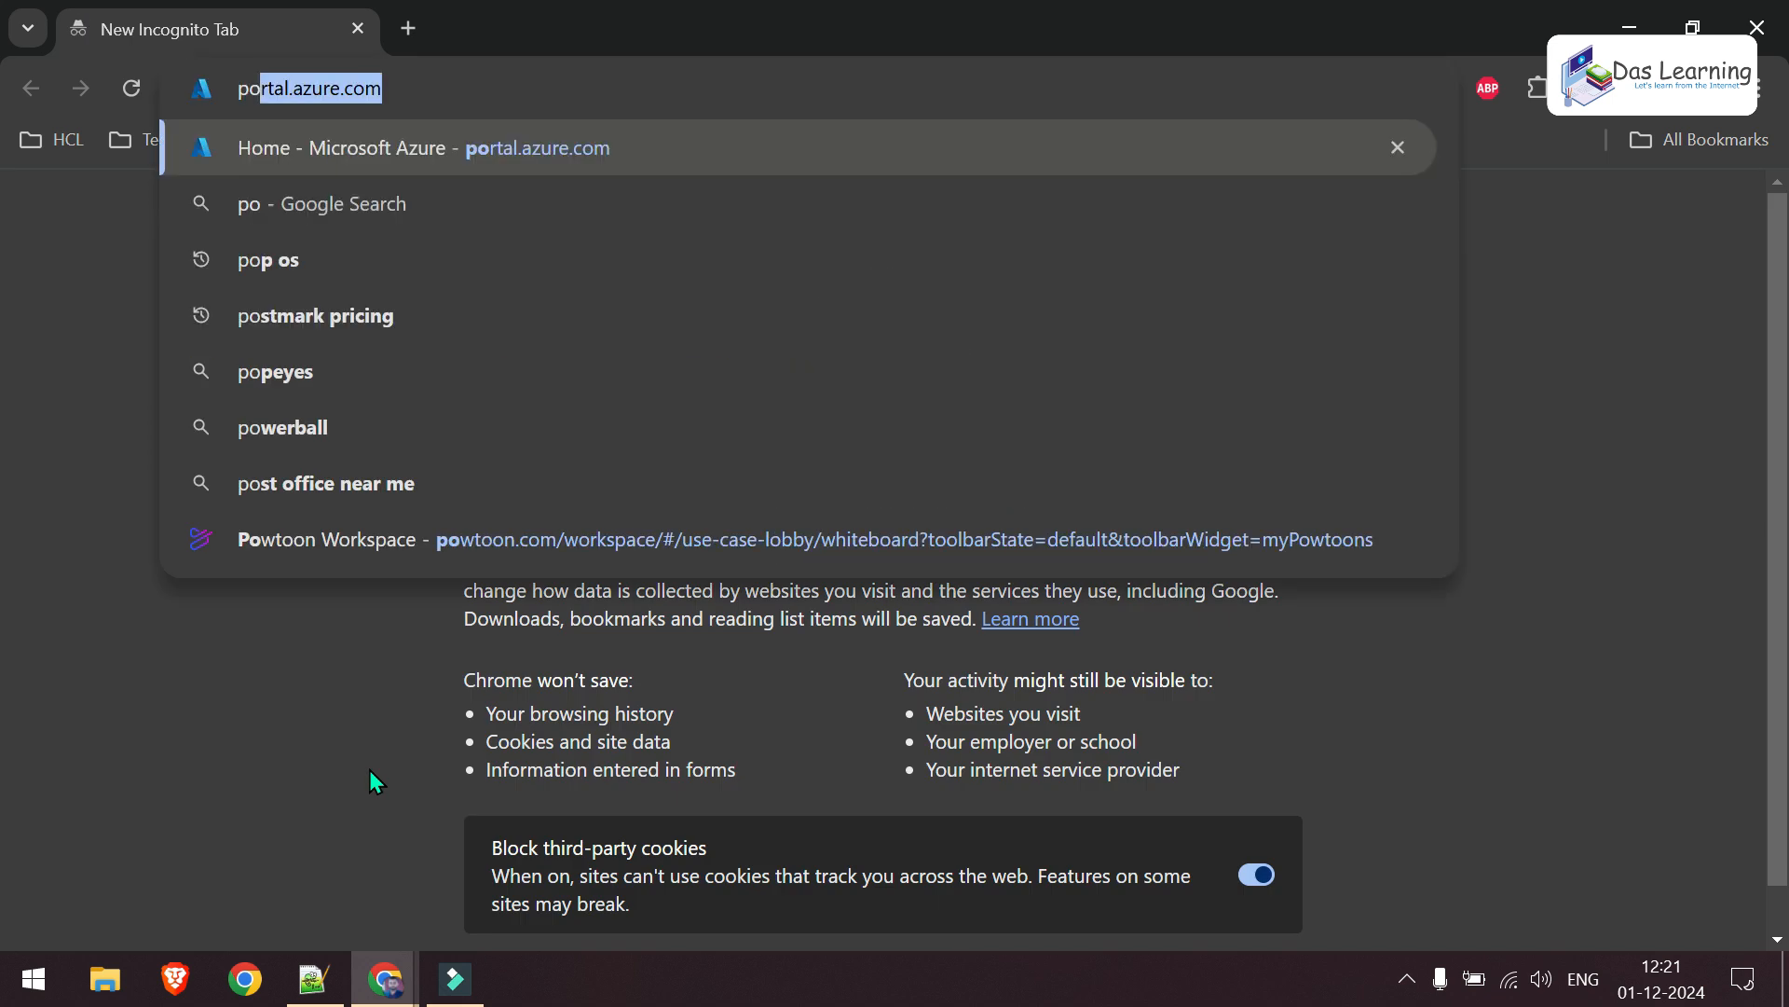
key("Return")
Step: Enter the new user's email, copied from the Notepad++ note, and continue
left_click(730, 457)
left_click(314, 979)
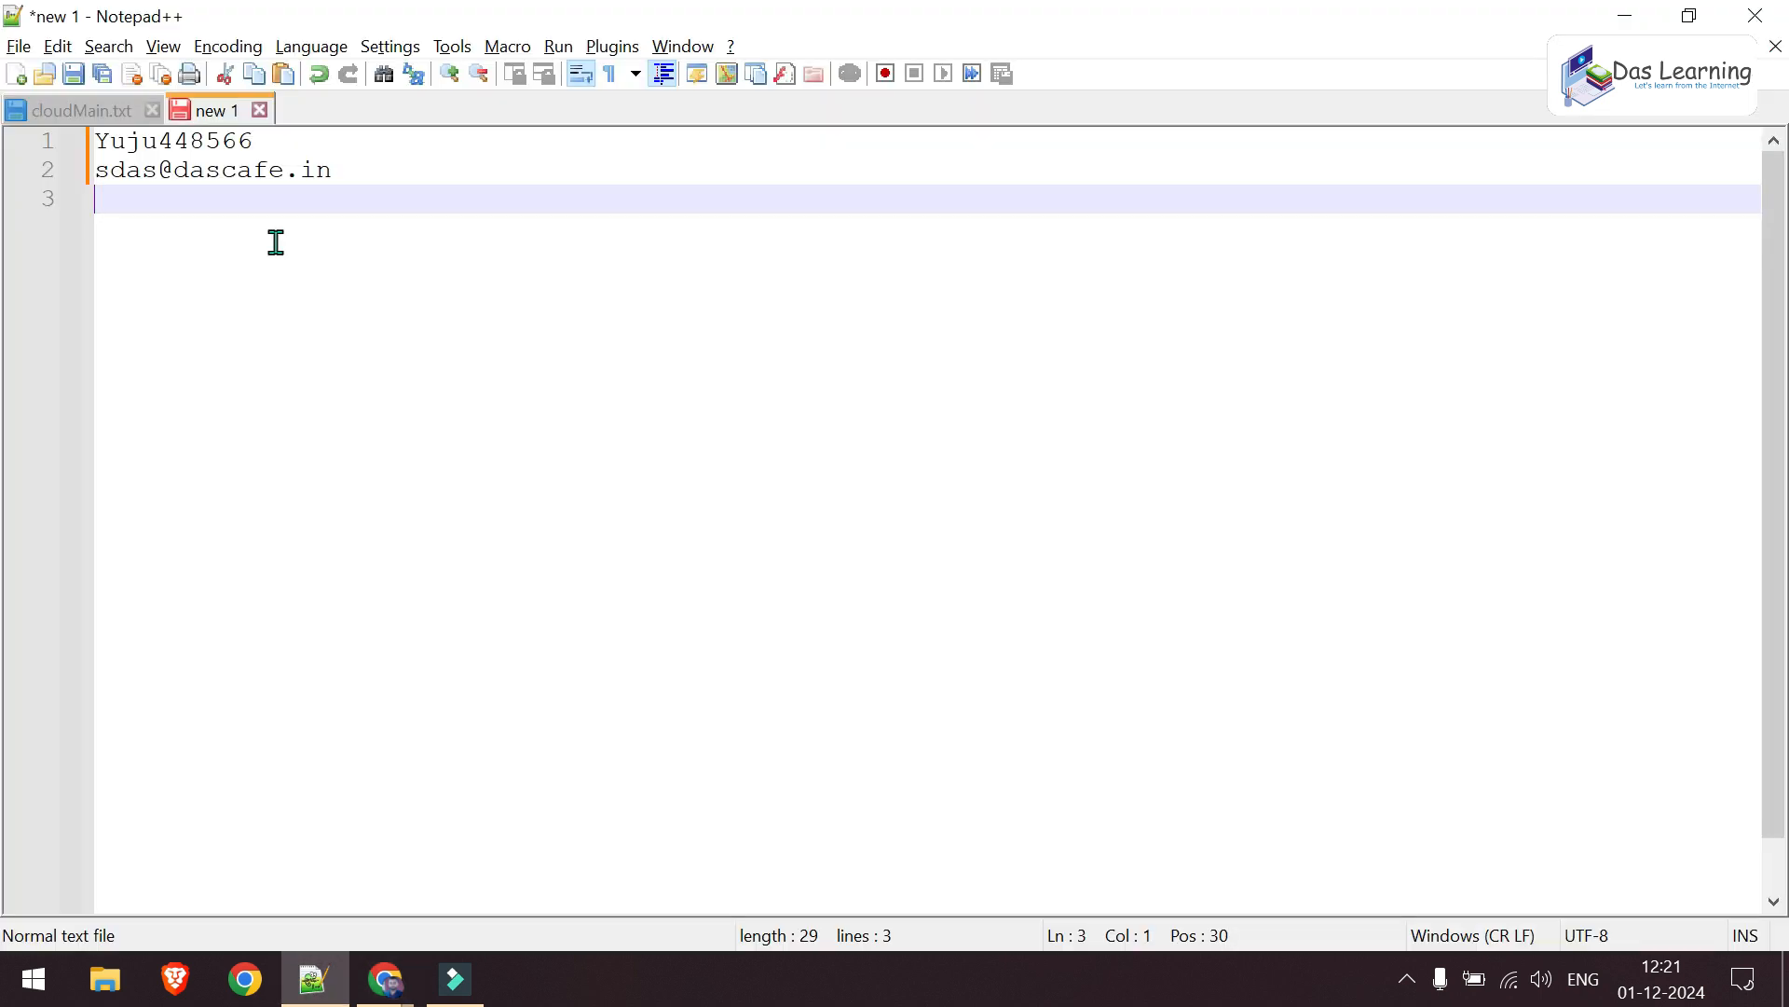
left_click_drag(344, 172, 94, 171)
key("ctrl+c")
key("alt+Tab")
key("ctrl+v")
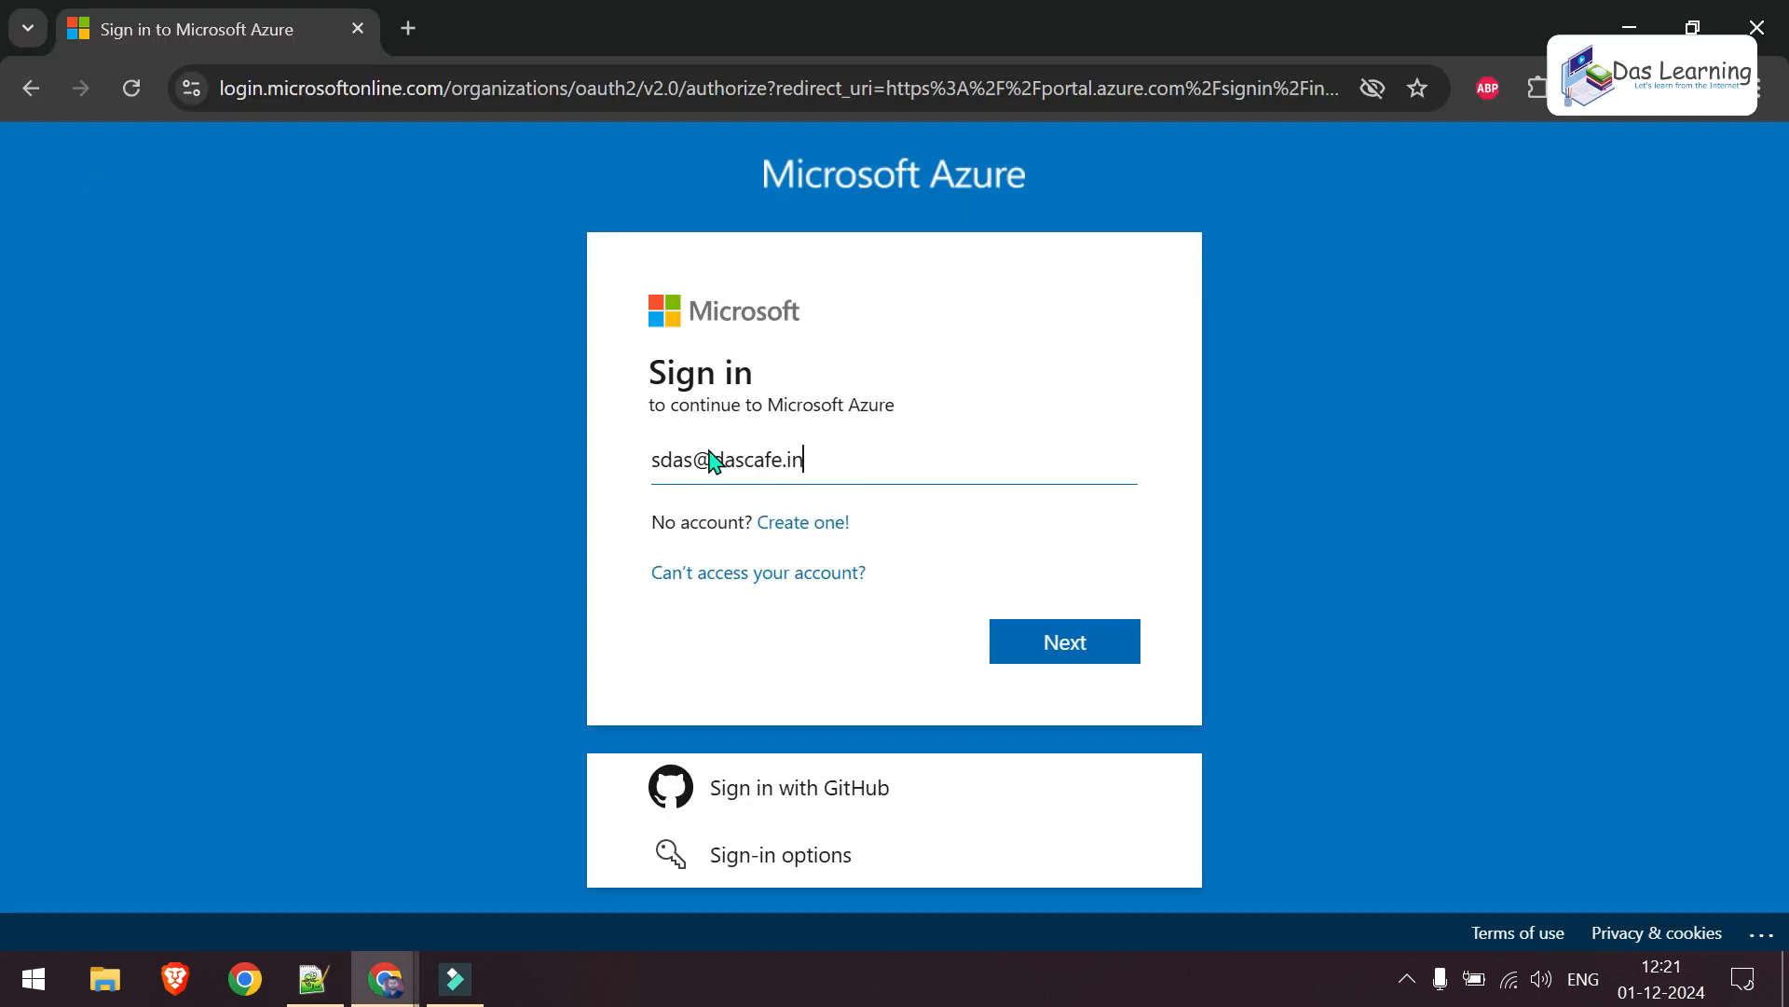
left_click(1048, 653)
Step: Paste the saved temporary password and sign in
key("alt+Tab")
left_click_drag(256, 141, 94, 135)
key("ctrl+c")
key("alt+Tab")
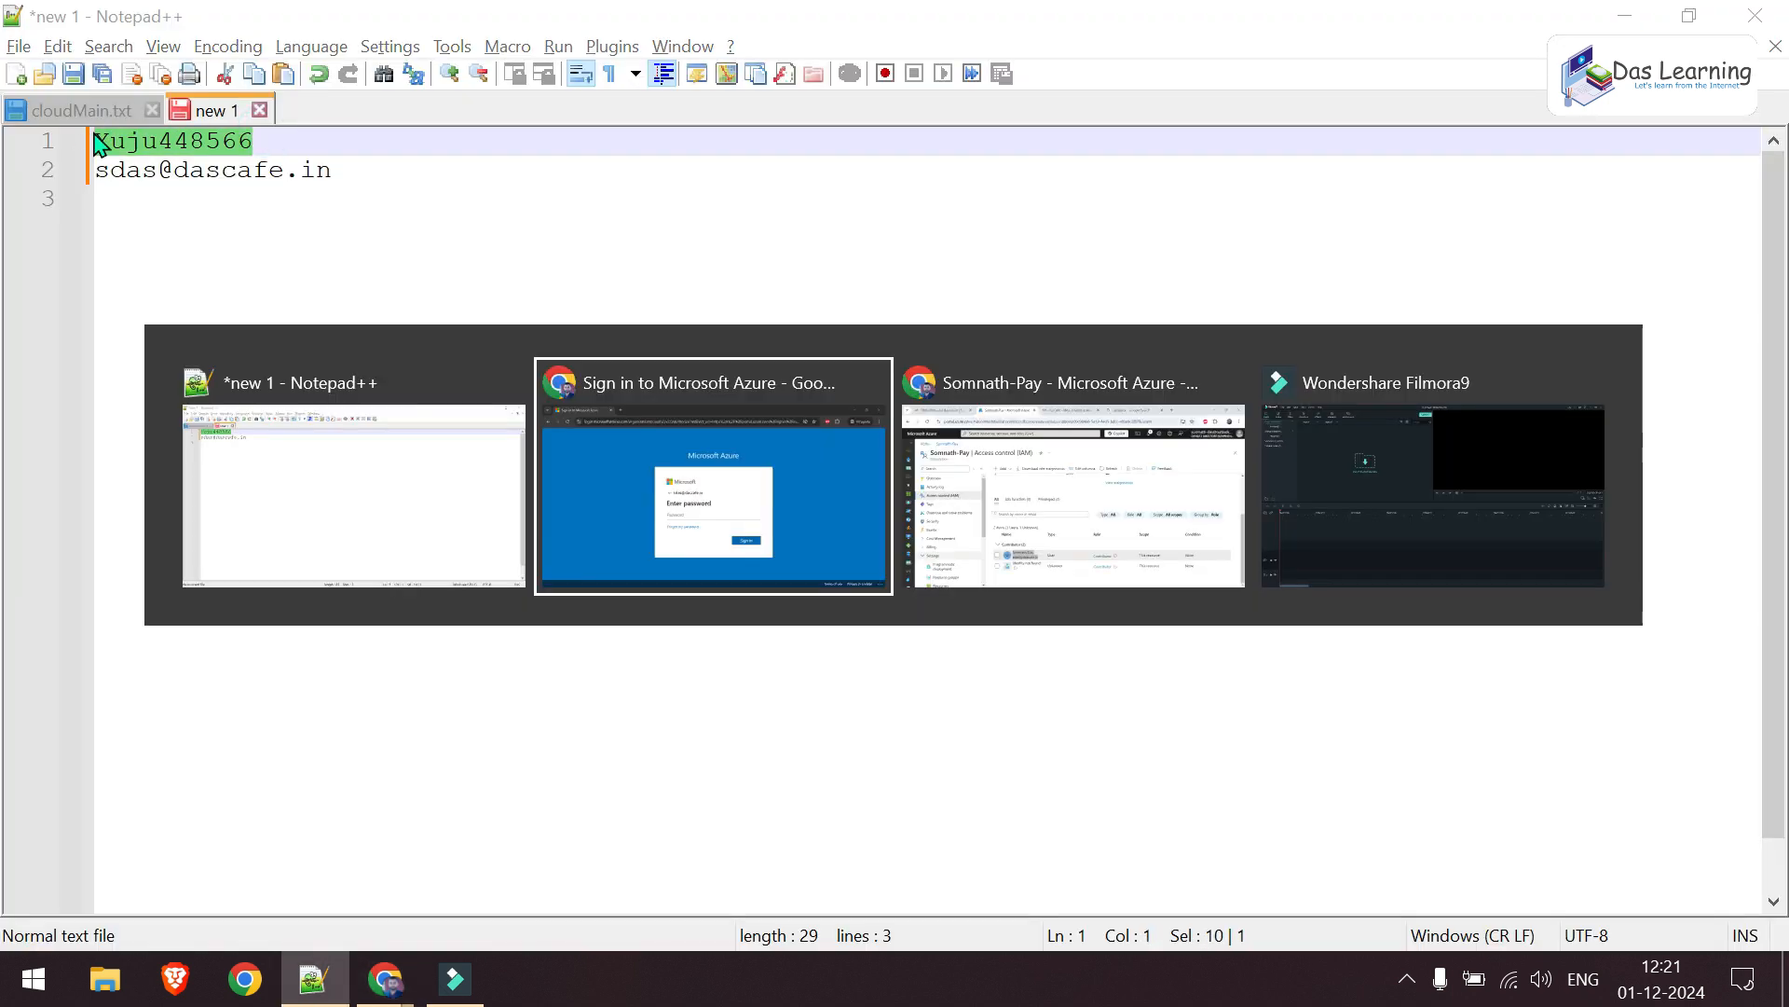
key("ctrl+v")
left_click(1049, 704)
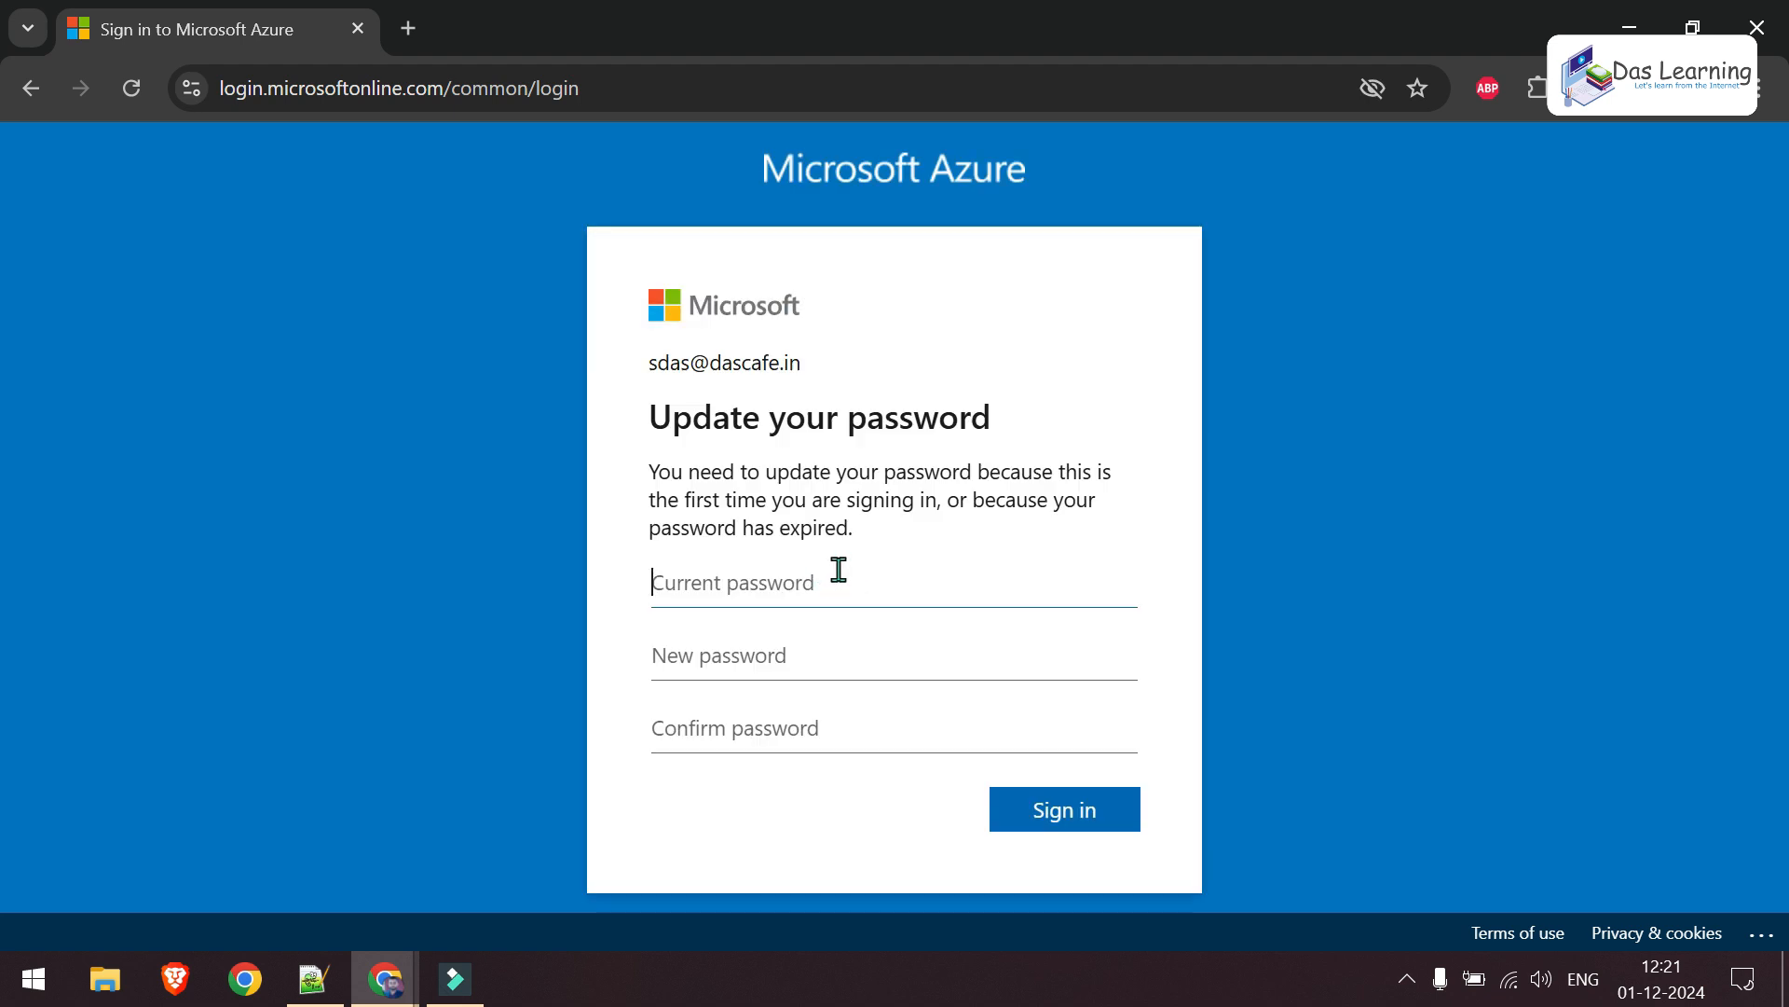
Step: Replace the temporary password with a new confirmed password and continue past the Action Required notice
key("ctrl+v")
left_click(761, 666)
key("ctrl+v")
left_click(946, 730)
key("ctrl+v")
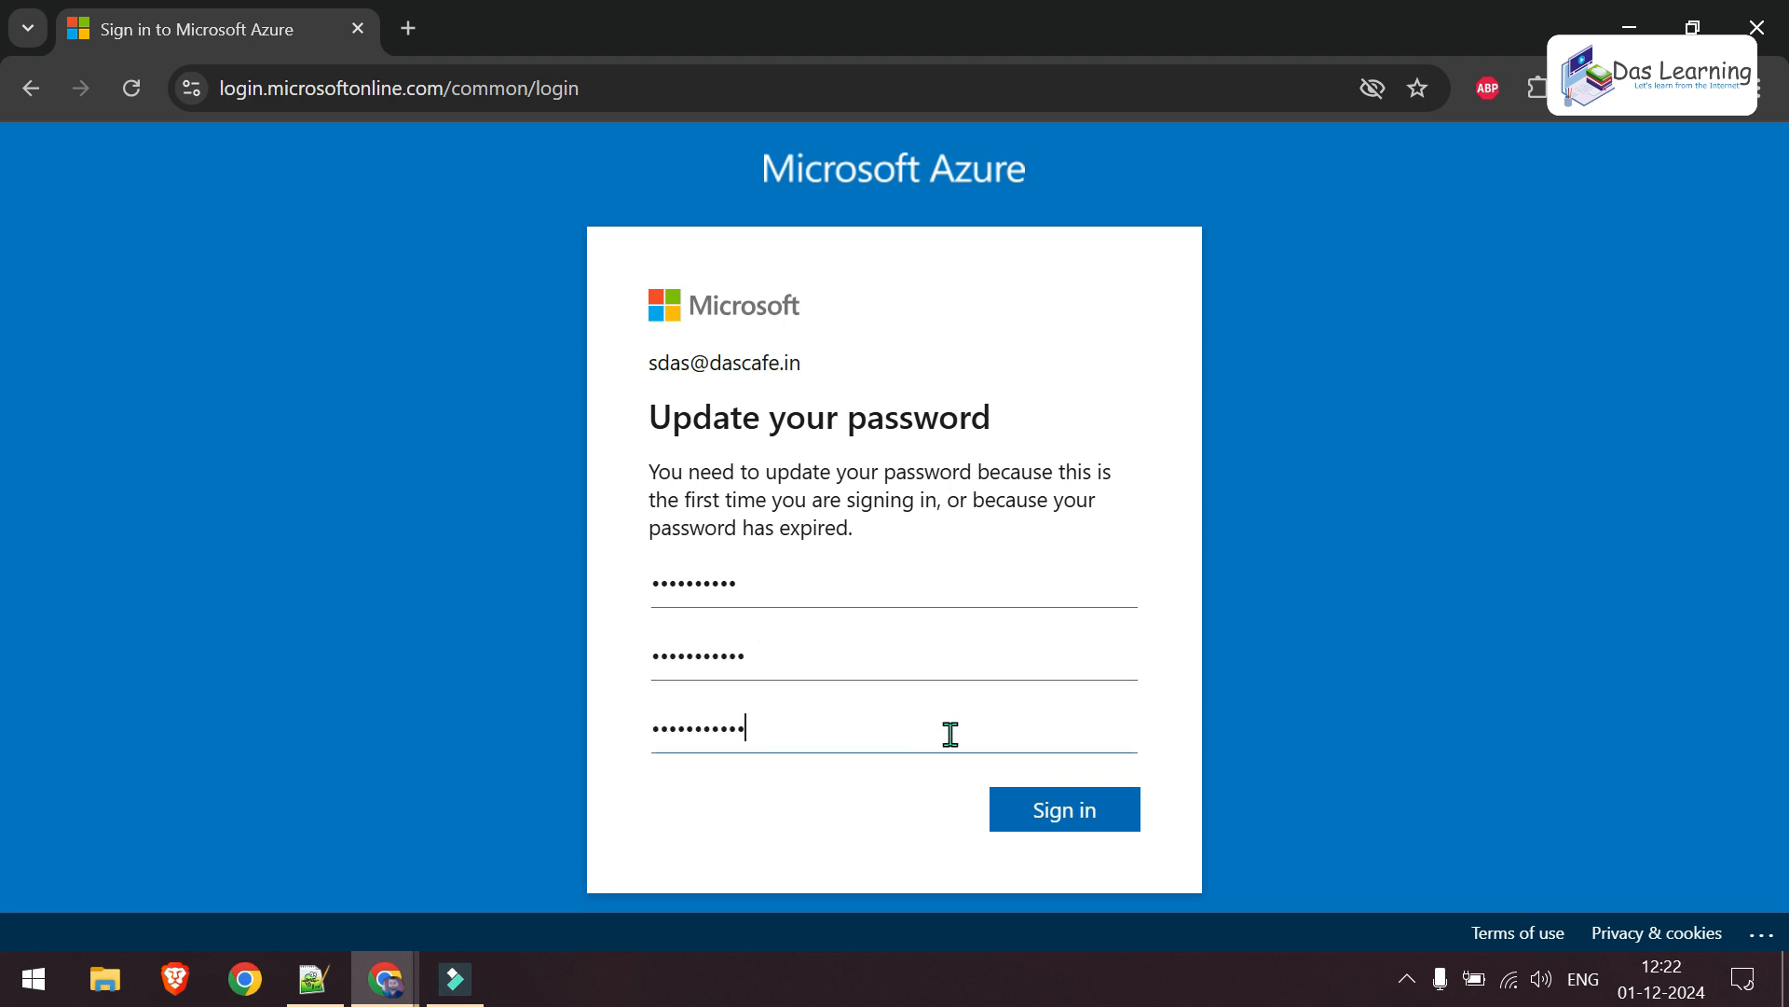
left_click(1071, 824)
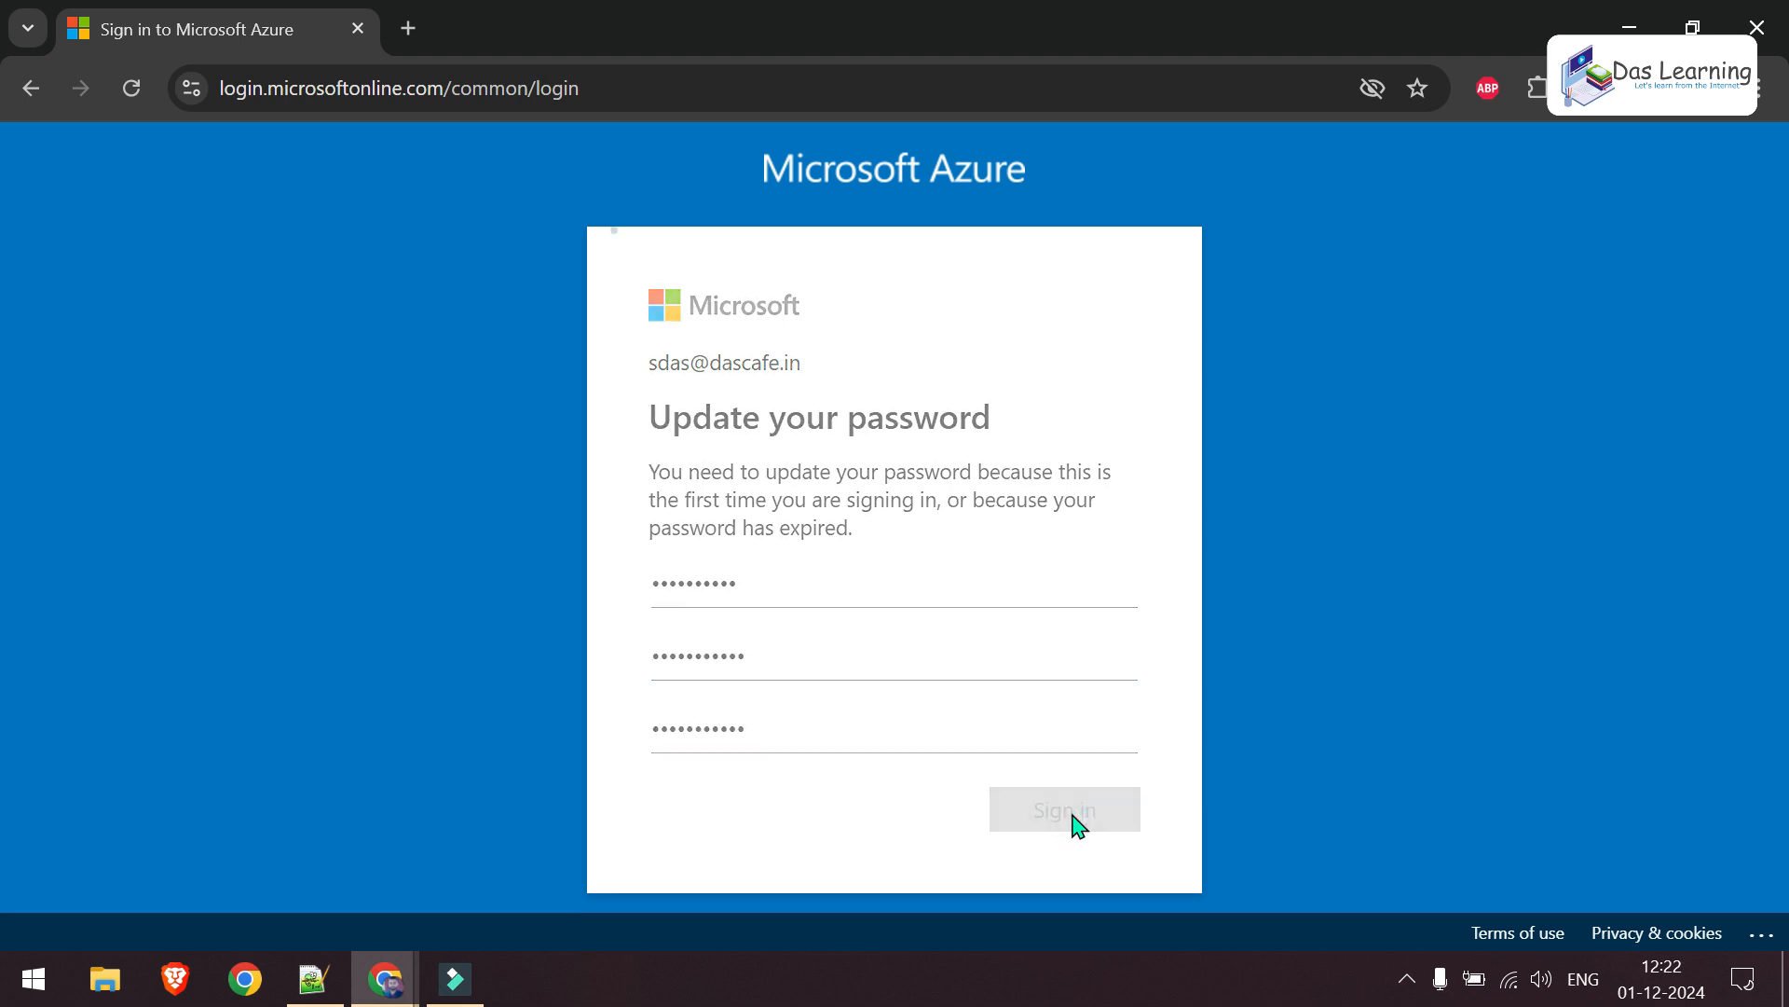
left_click_drag(1049, 557, 637, 508)
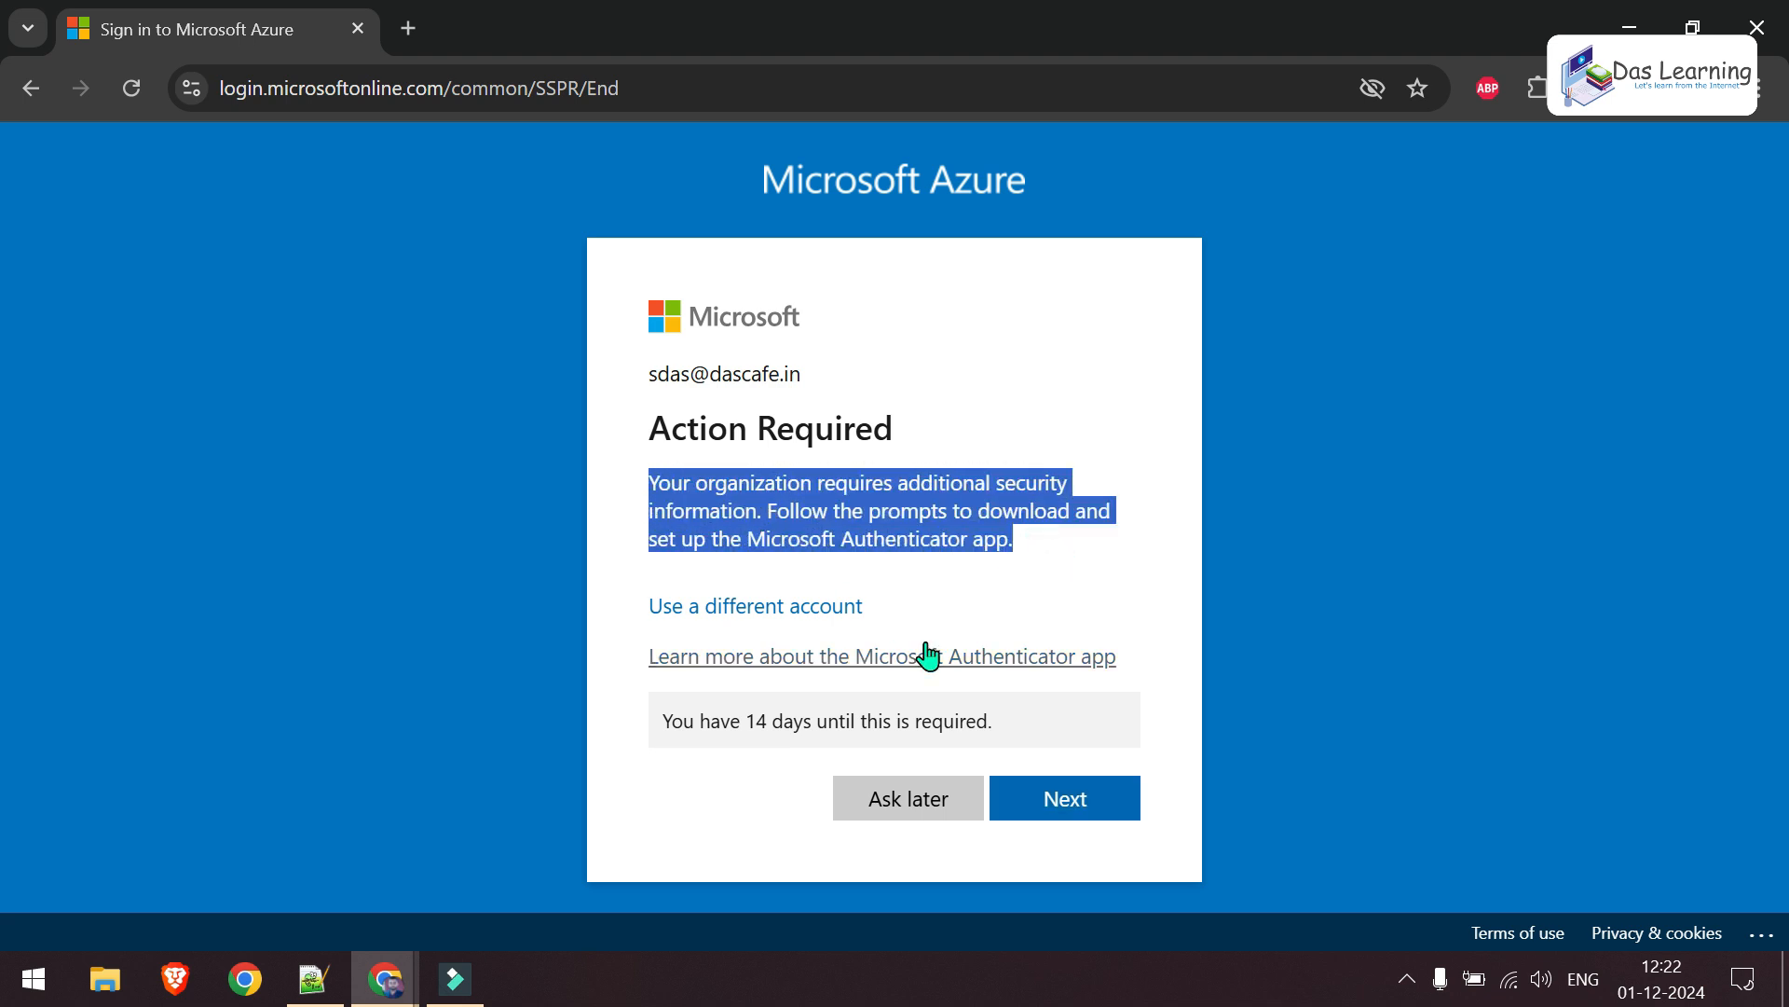
left_click(1046, 798)
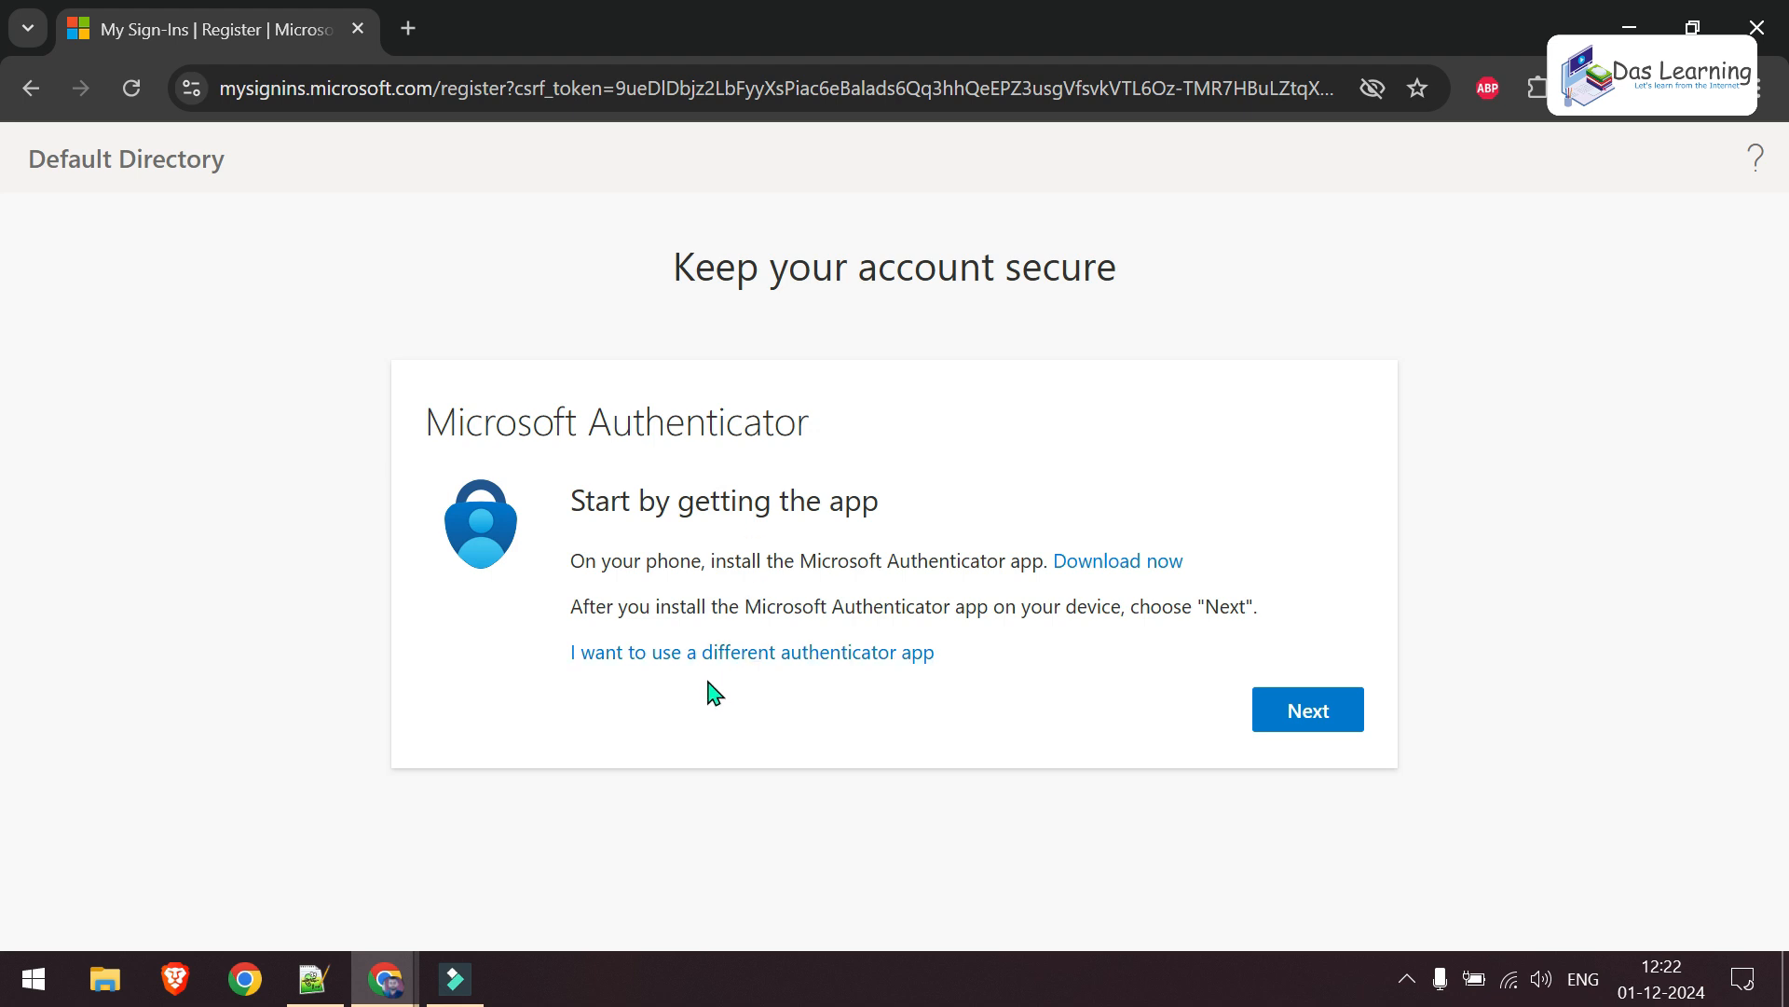
Step: Register a different authenticator app via QR code and its 6-digit code, then stay signed in
left_click(803, 661)
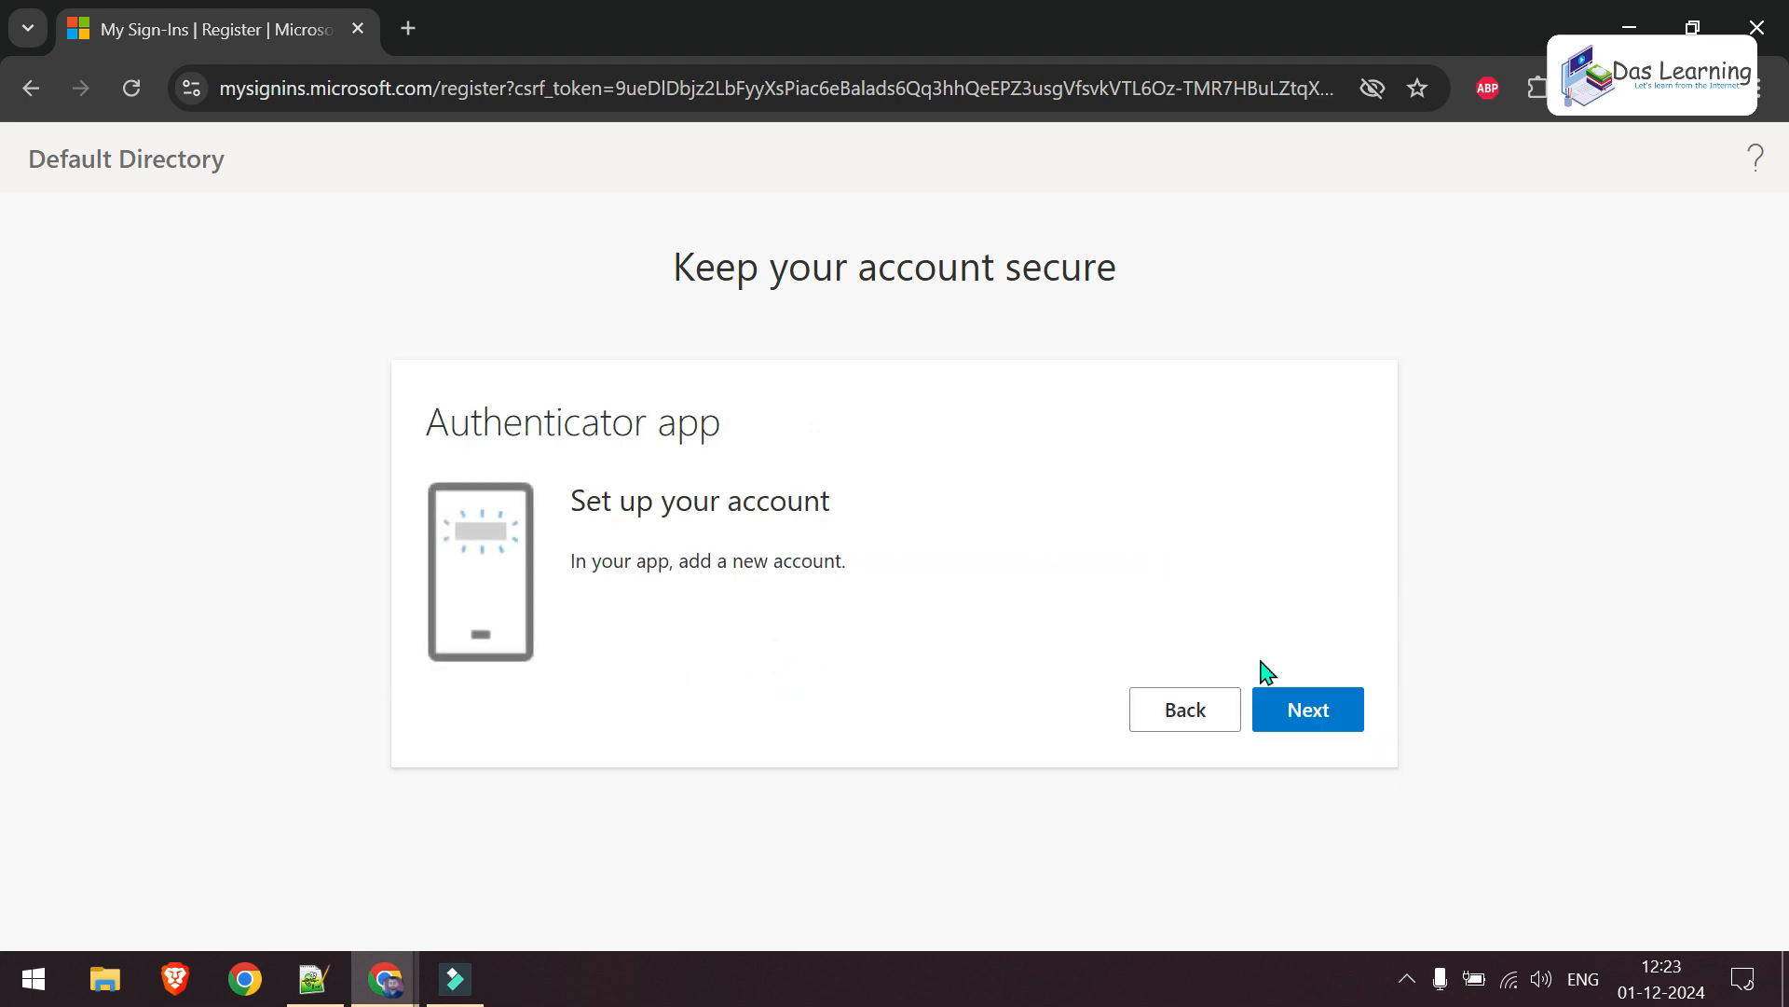
left_click(1309, 718)
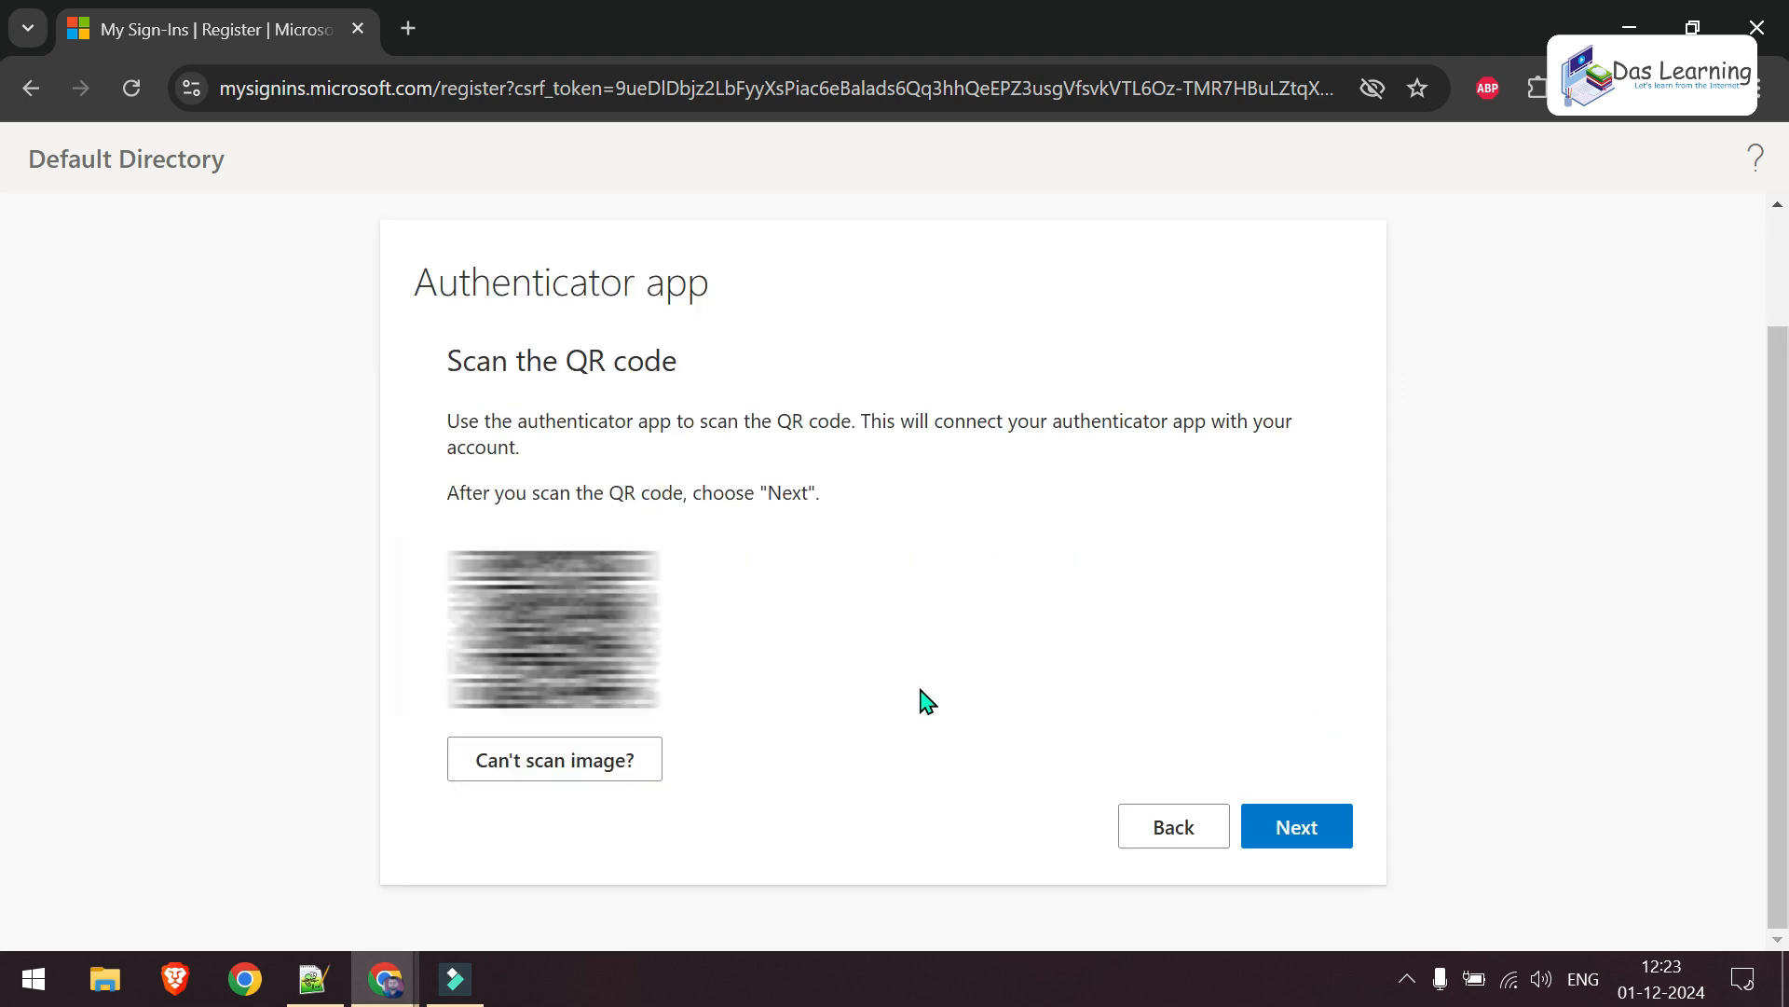
left_click(1288, 838)
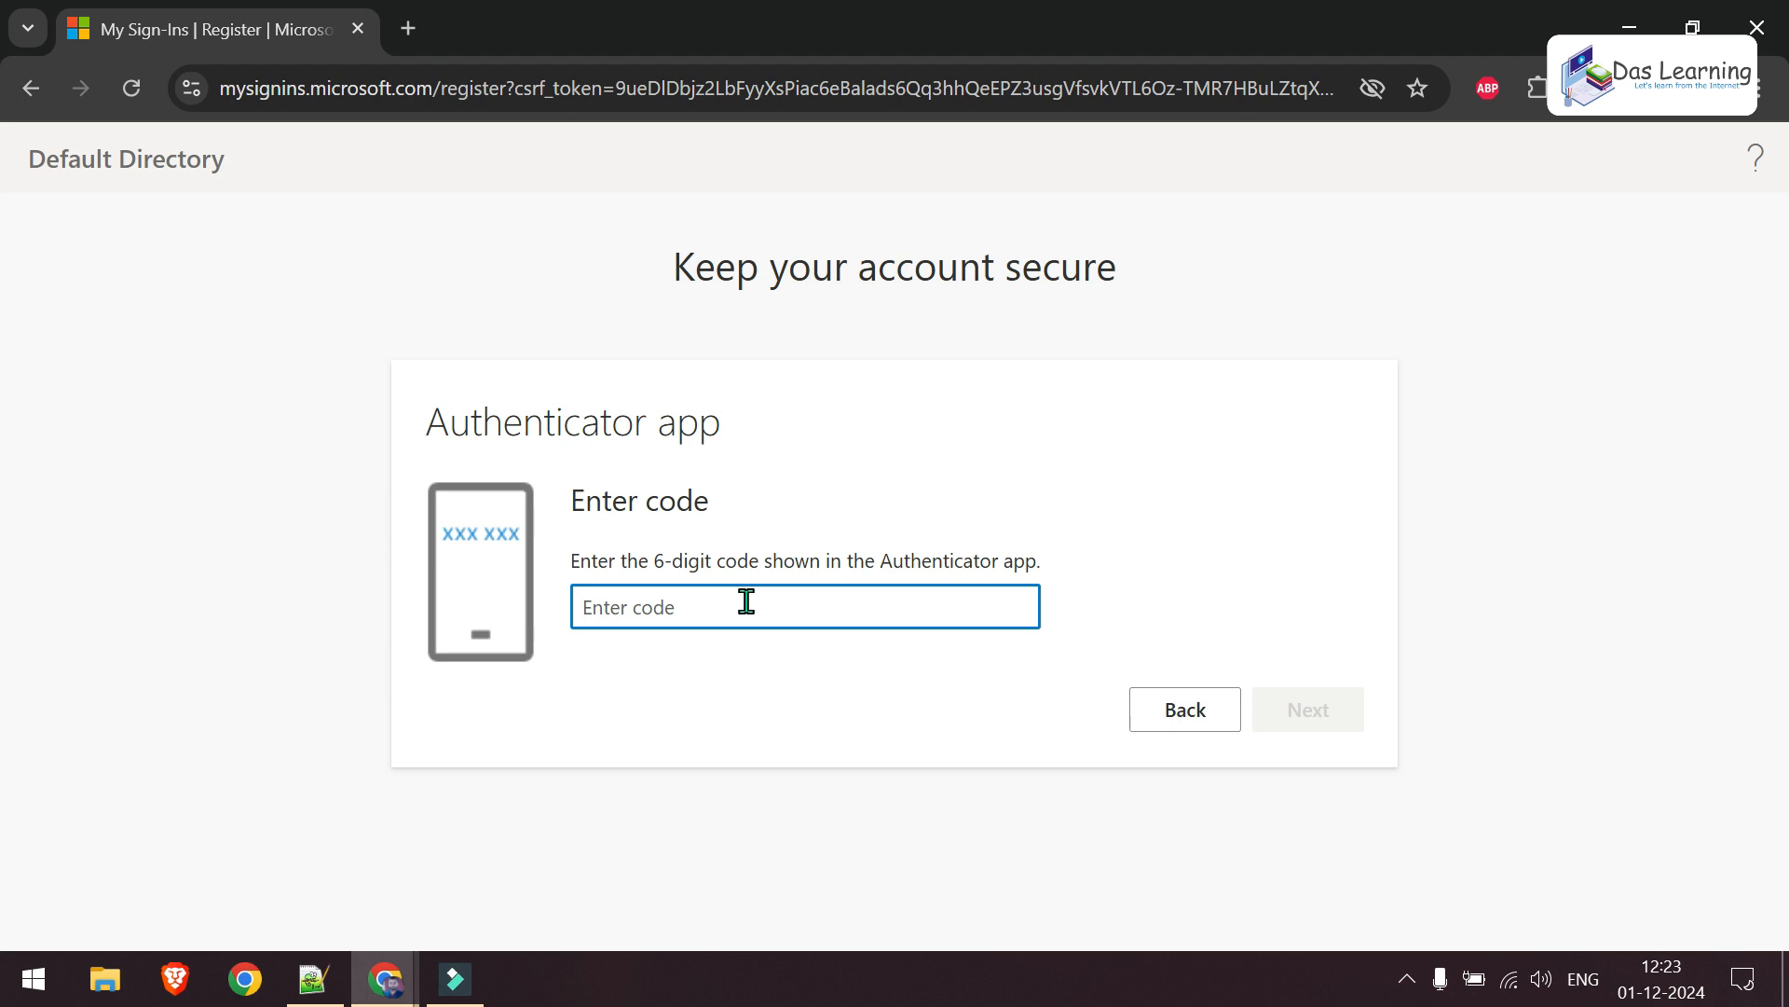
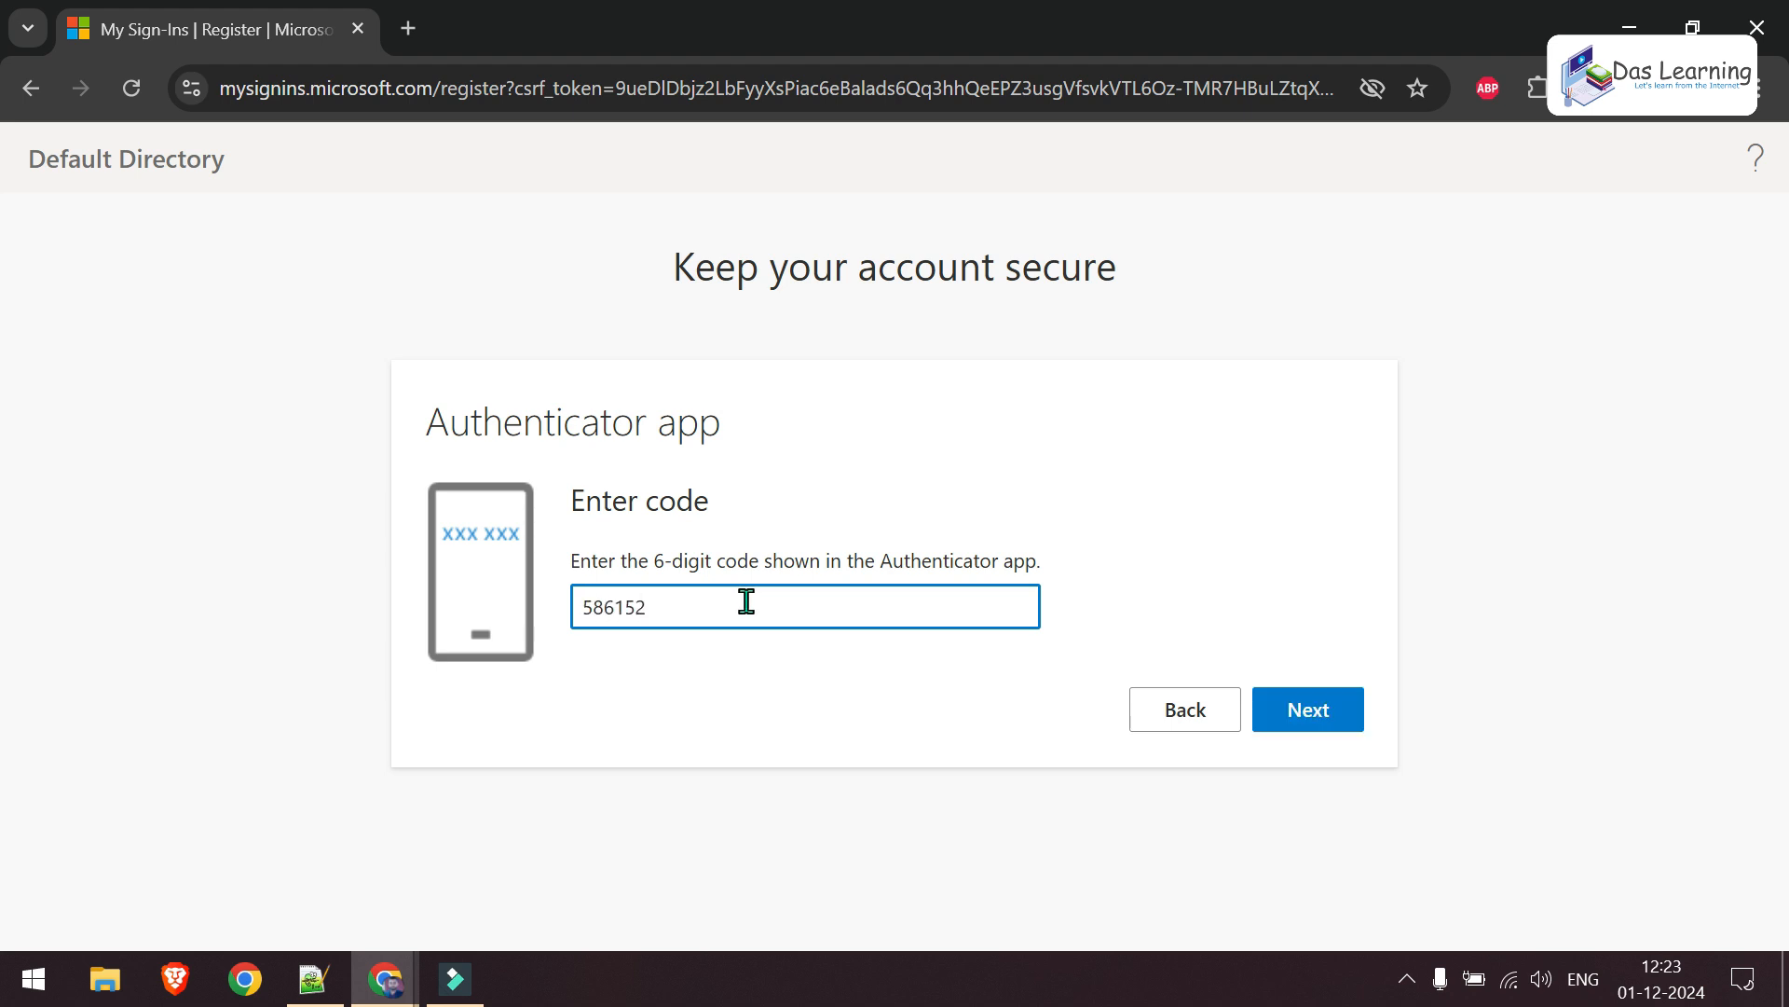
left_click(1316, 714)
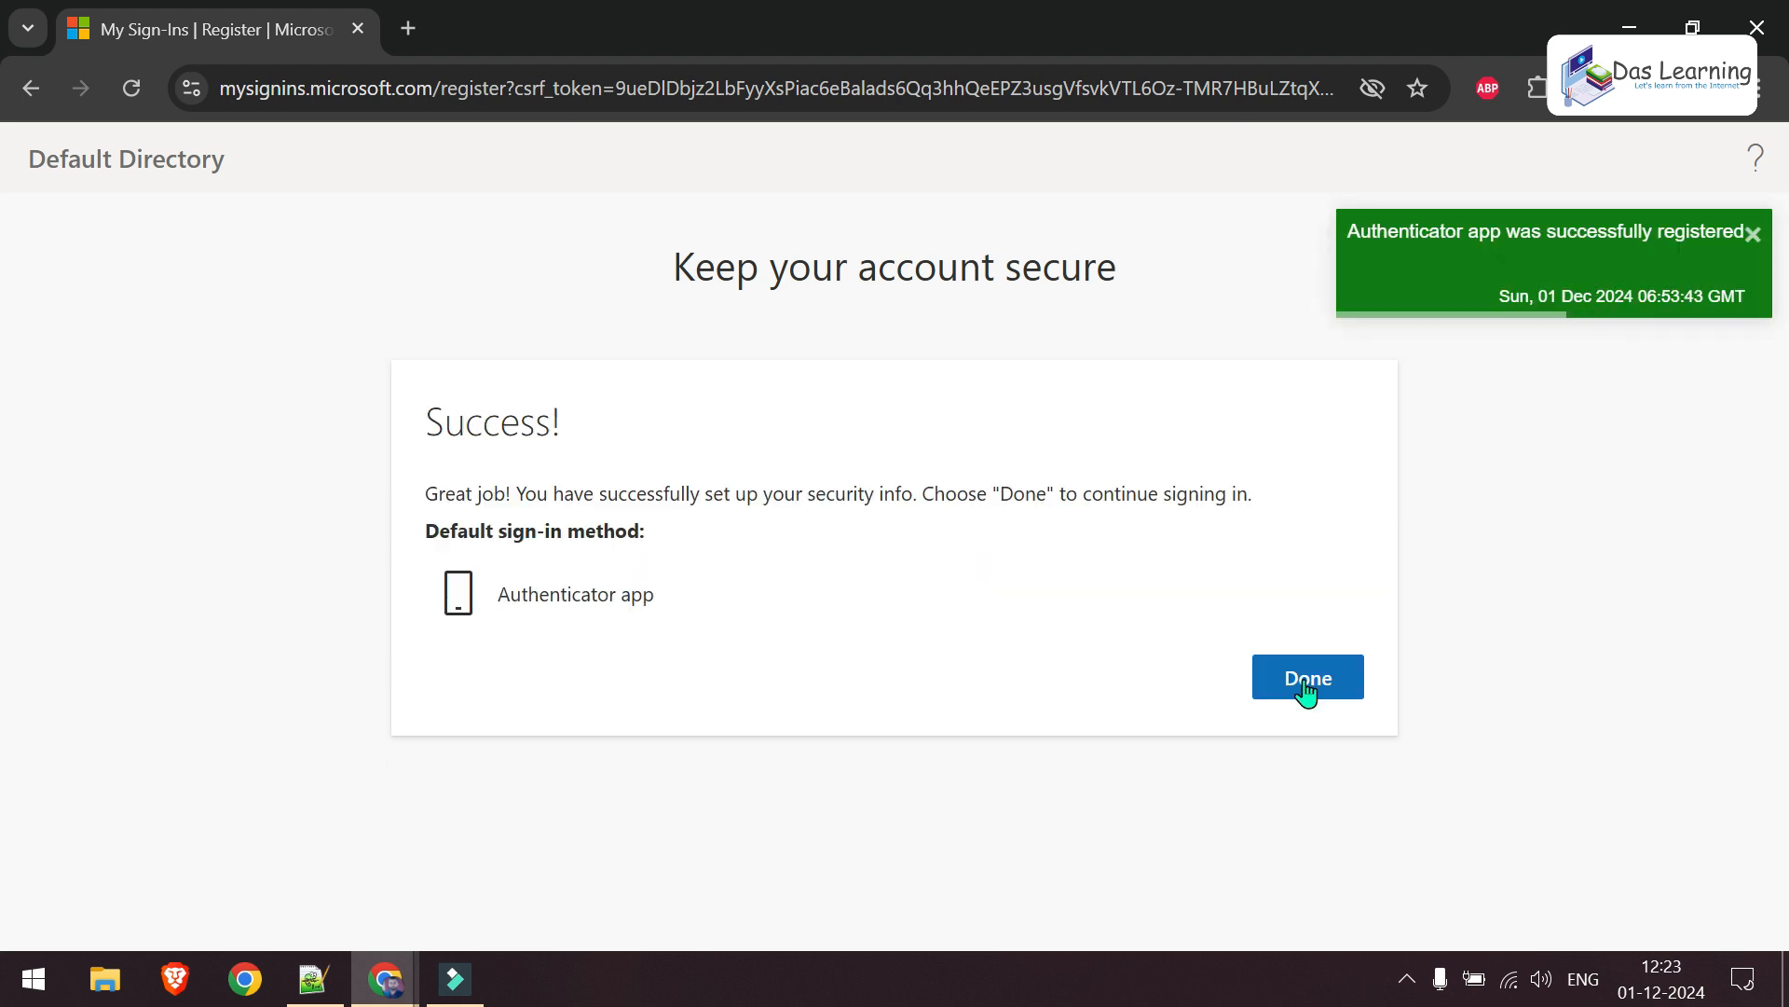
left_click(1303, 690)
left_click(1056, 727)
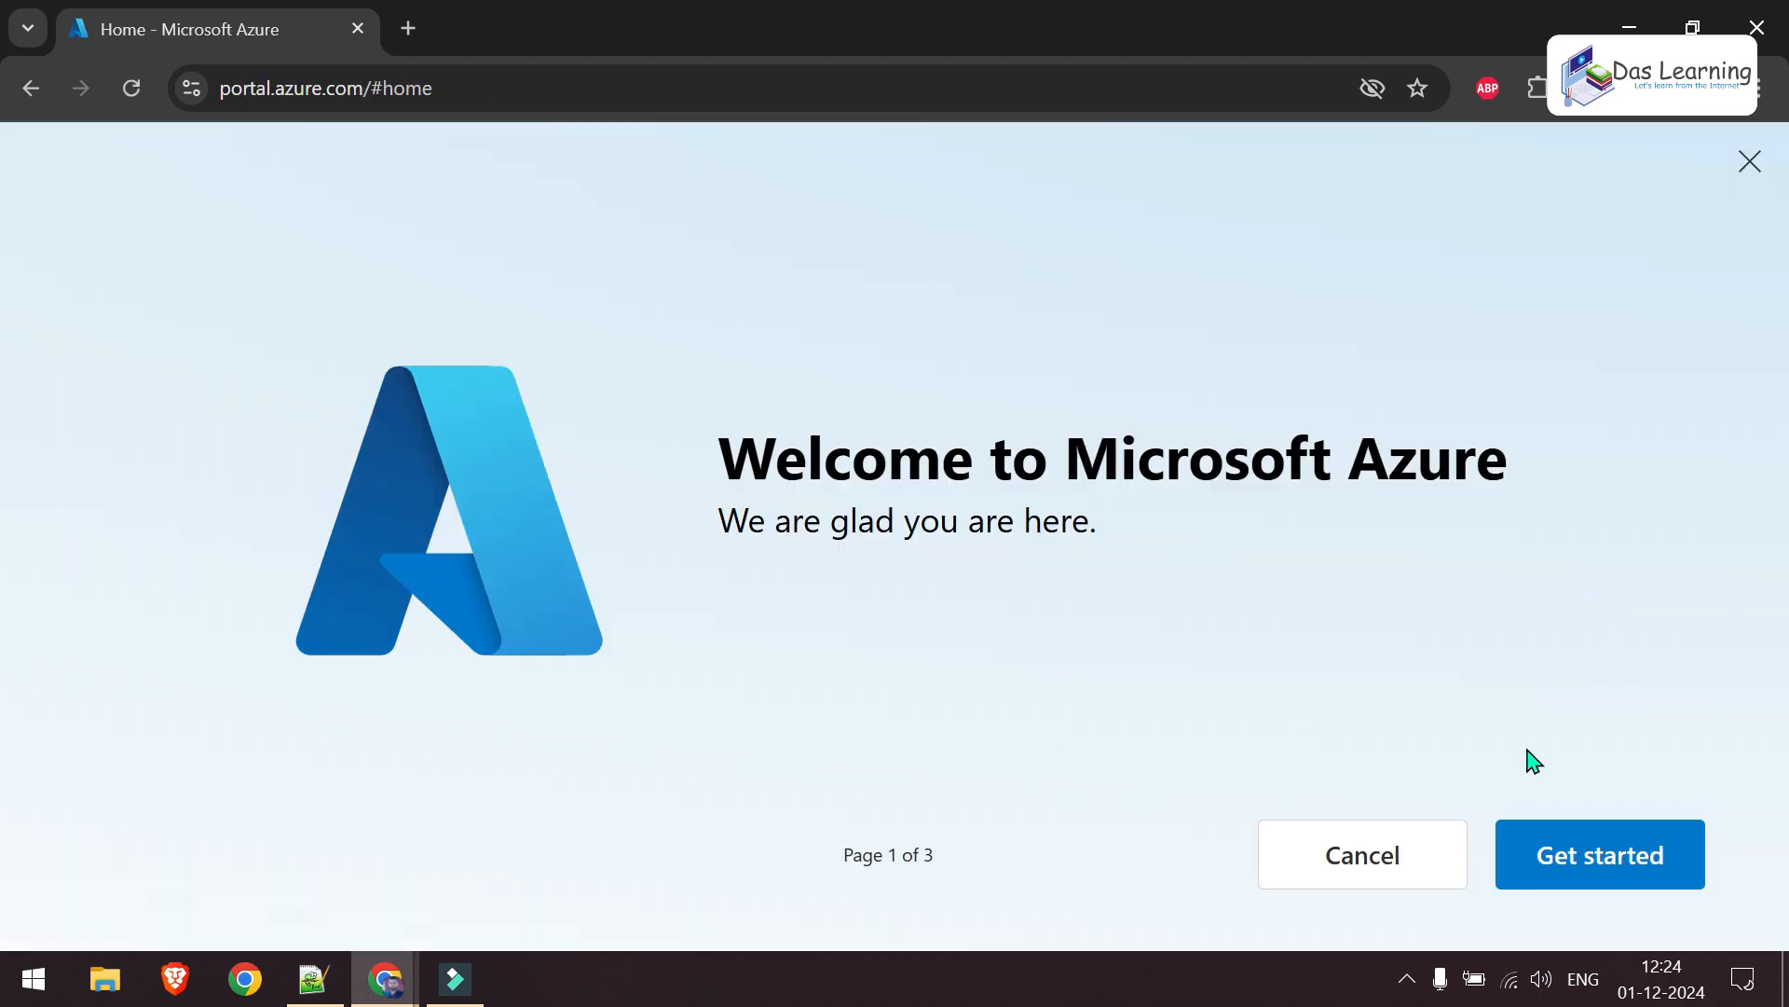
Step: Dismiss the Azure portal welcome tour and the usage tip
left_click(1596, 853)
left_click(1378, 867)
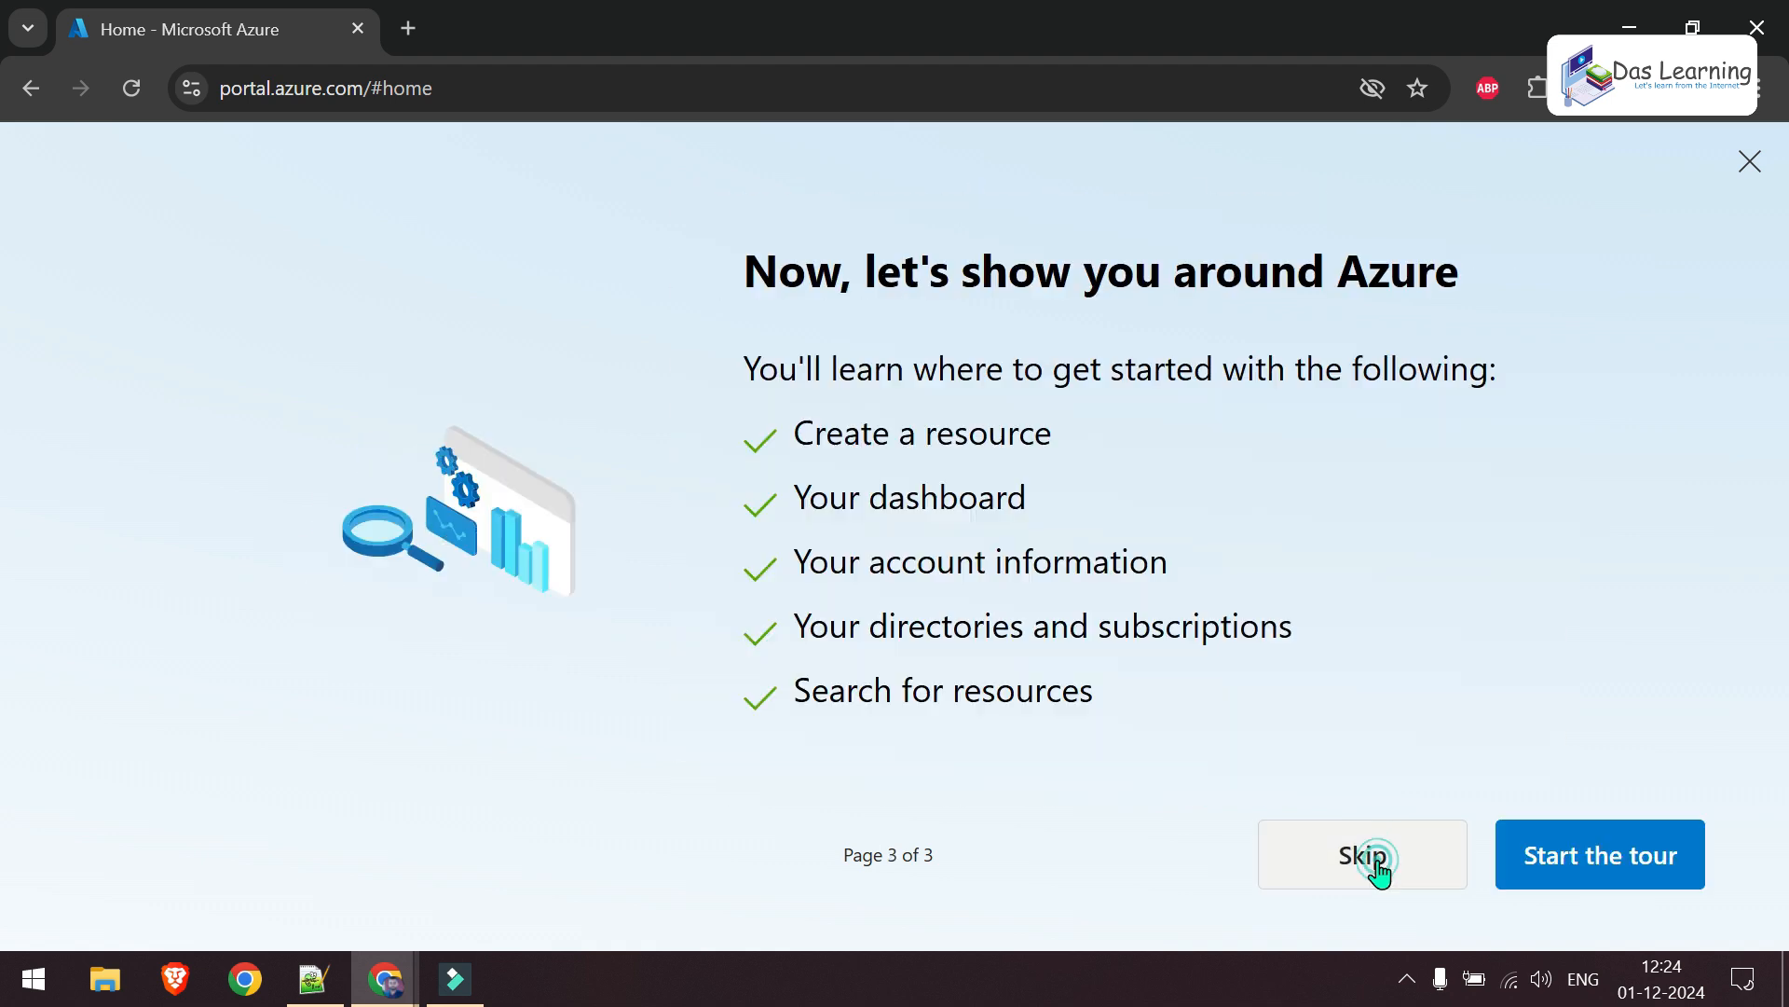
left_click(1380, 867)
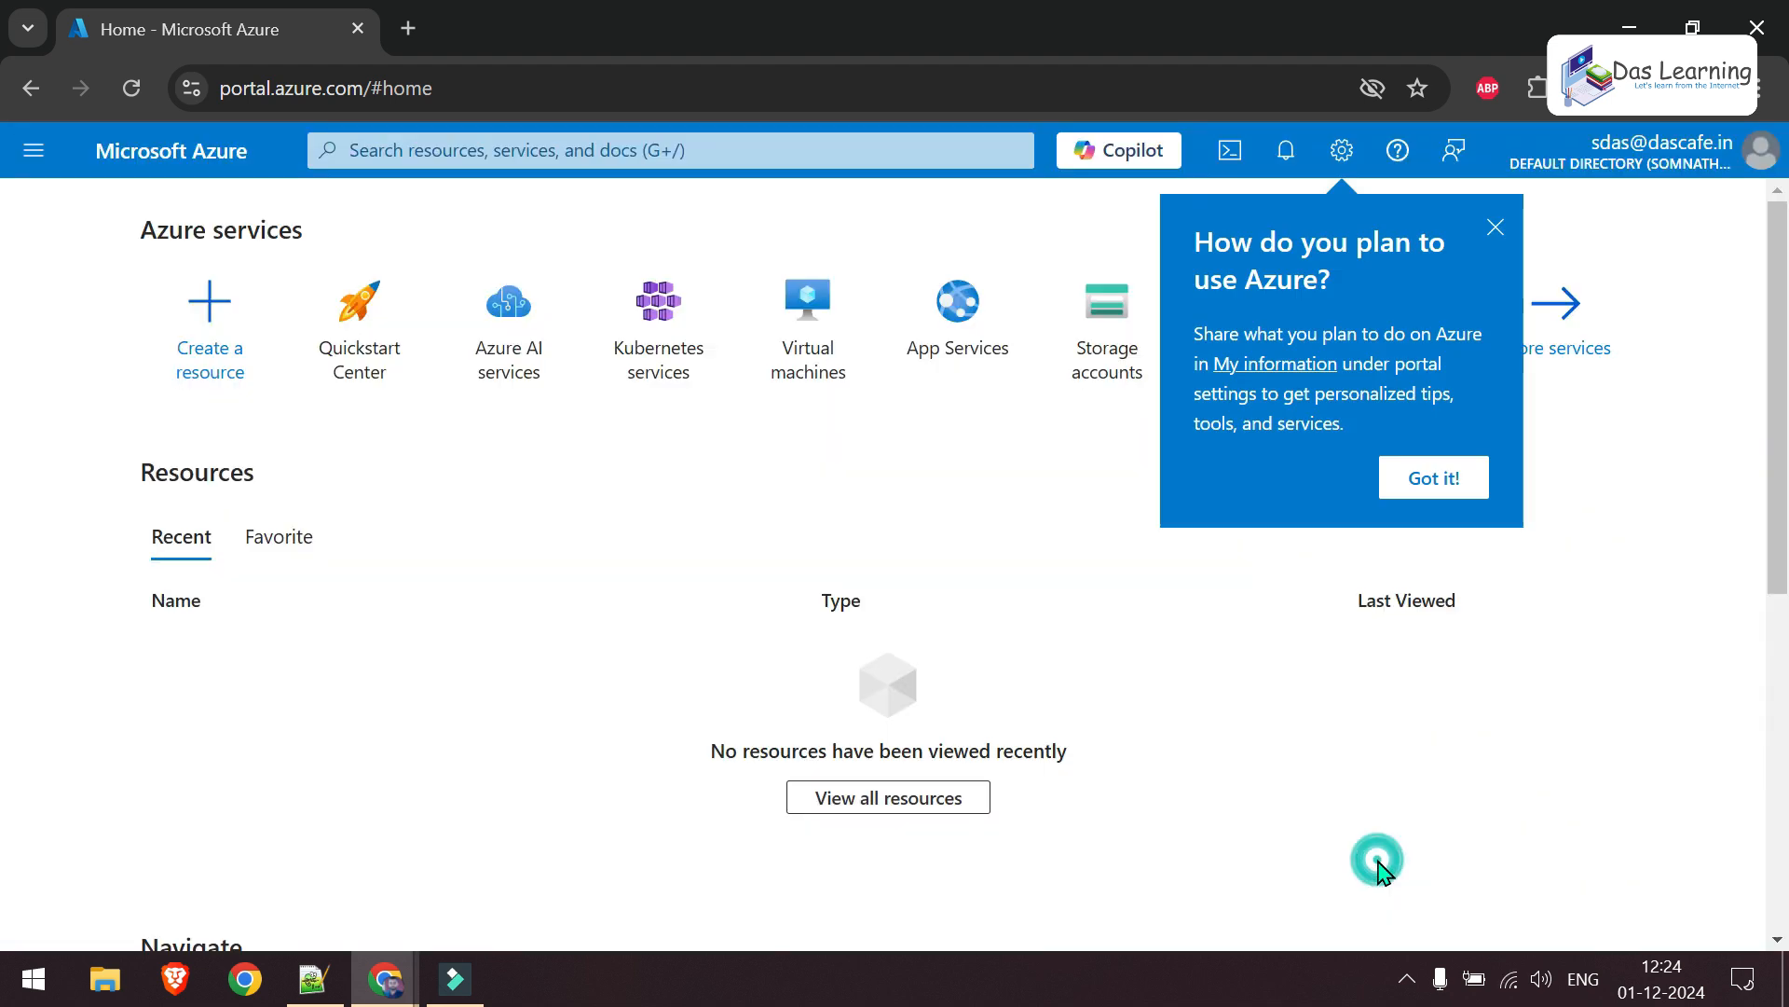
left_click(1440, 489)
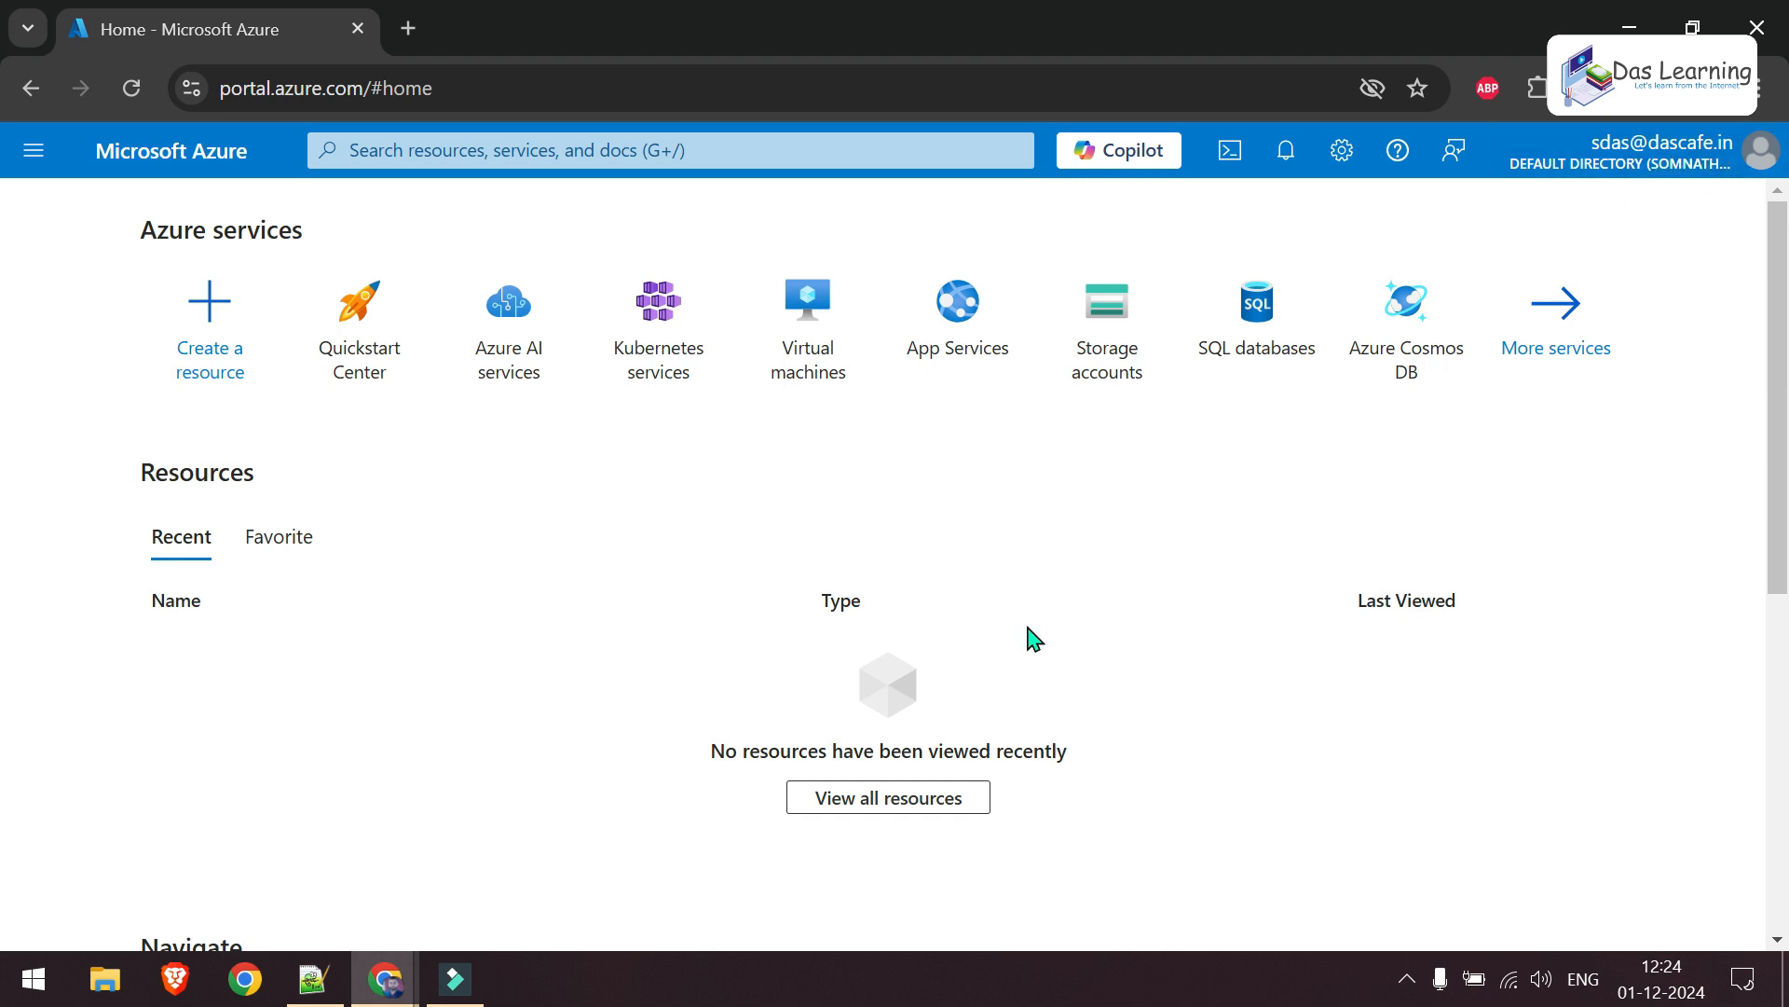
Step: Open the Somnath-Pay subscription's Resource groups page from Subscriptions
scroll(1025, 527, "down", 5)
left_click(253, 601)
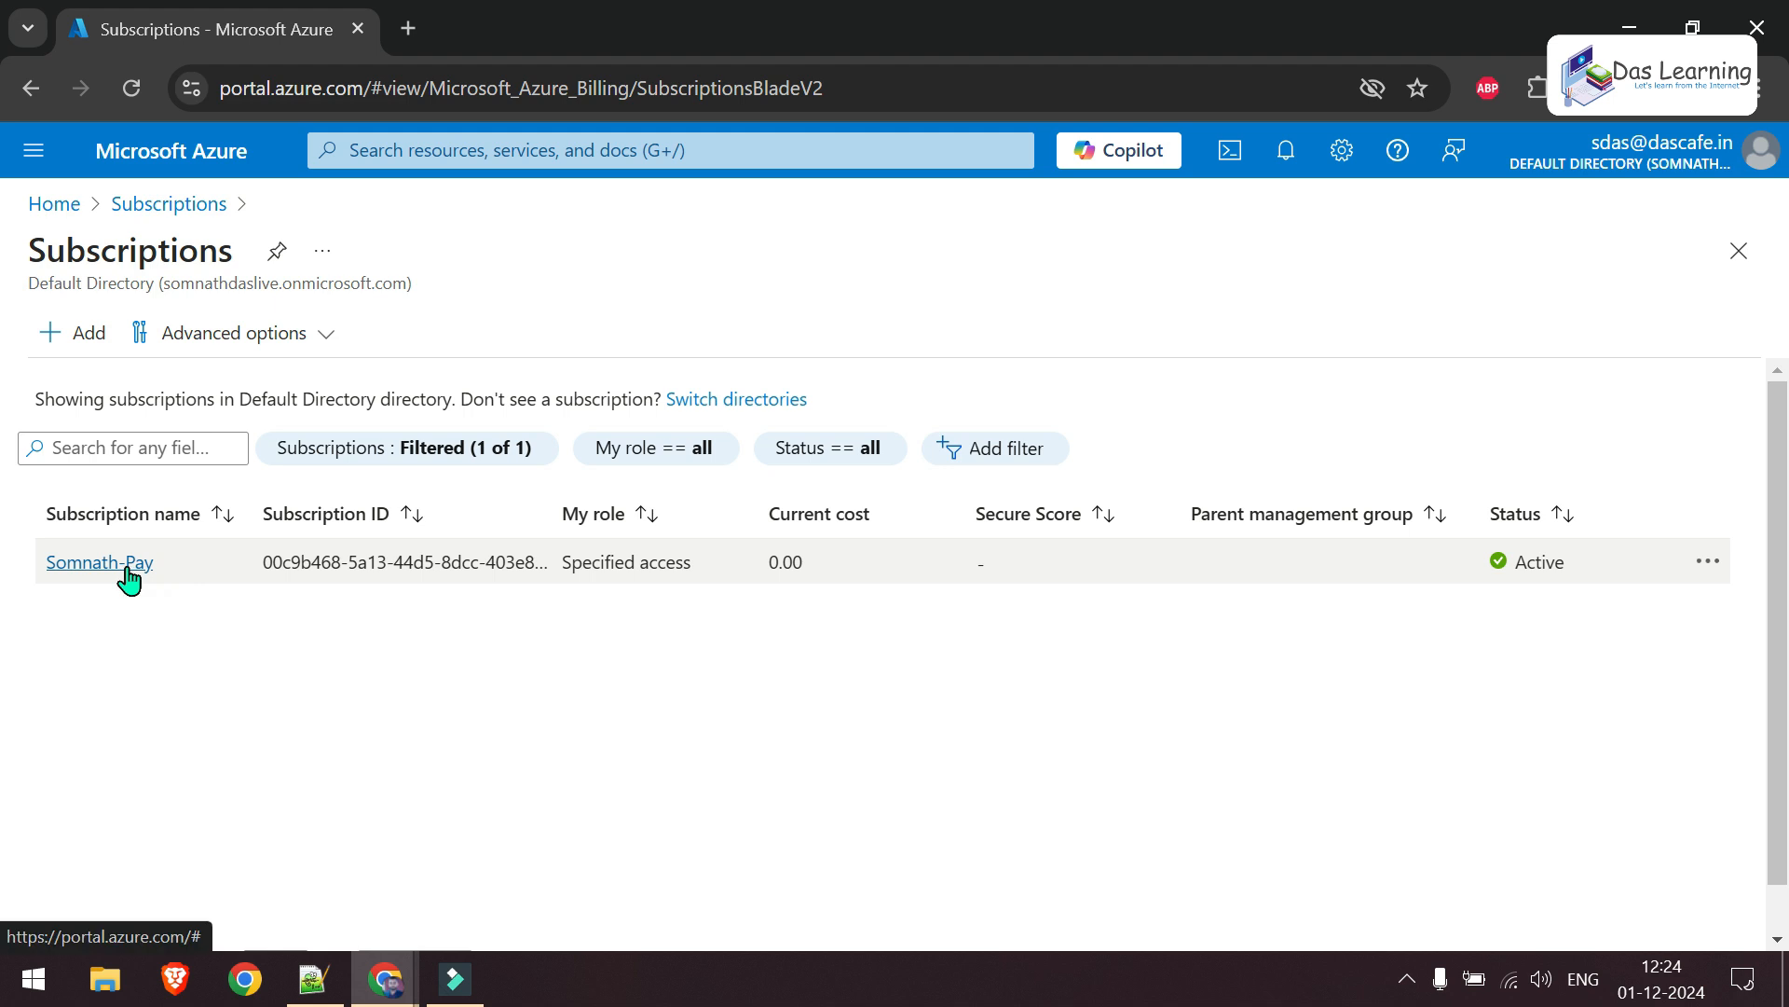
left_click(122, 568)
left_click(129, 790)
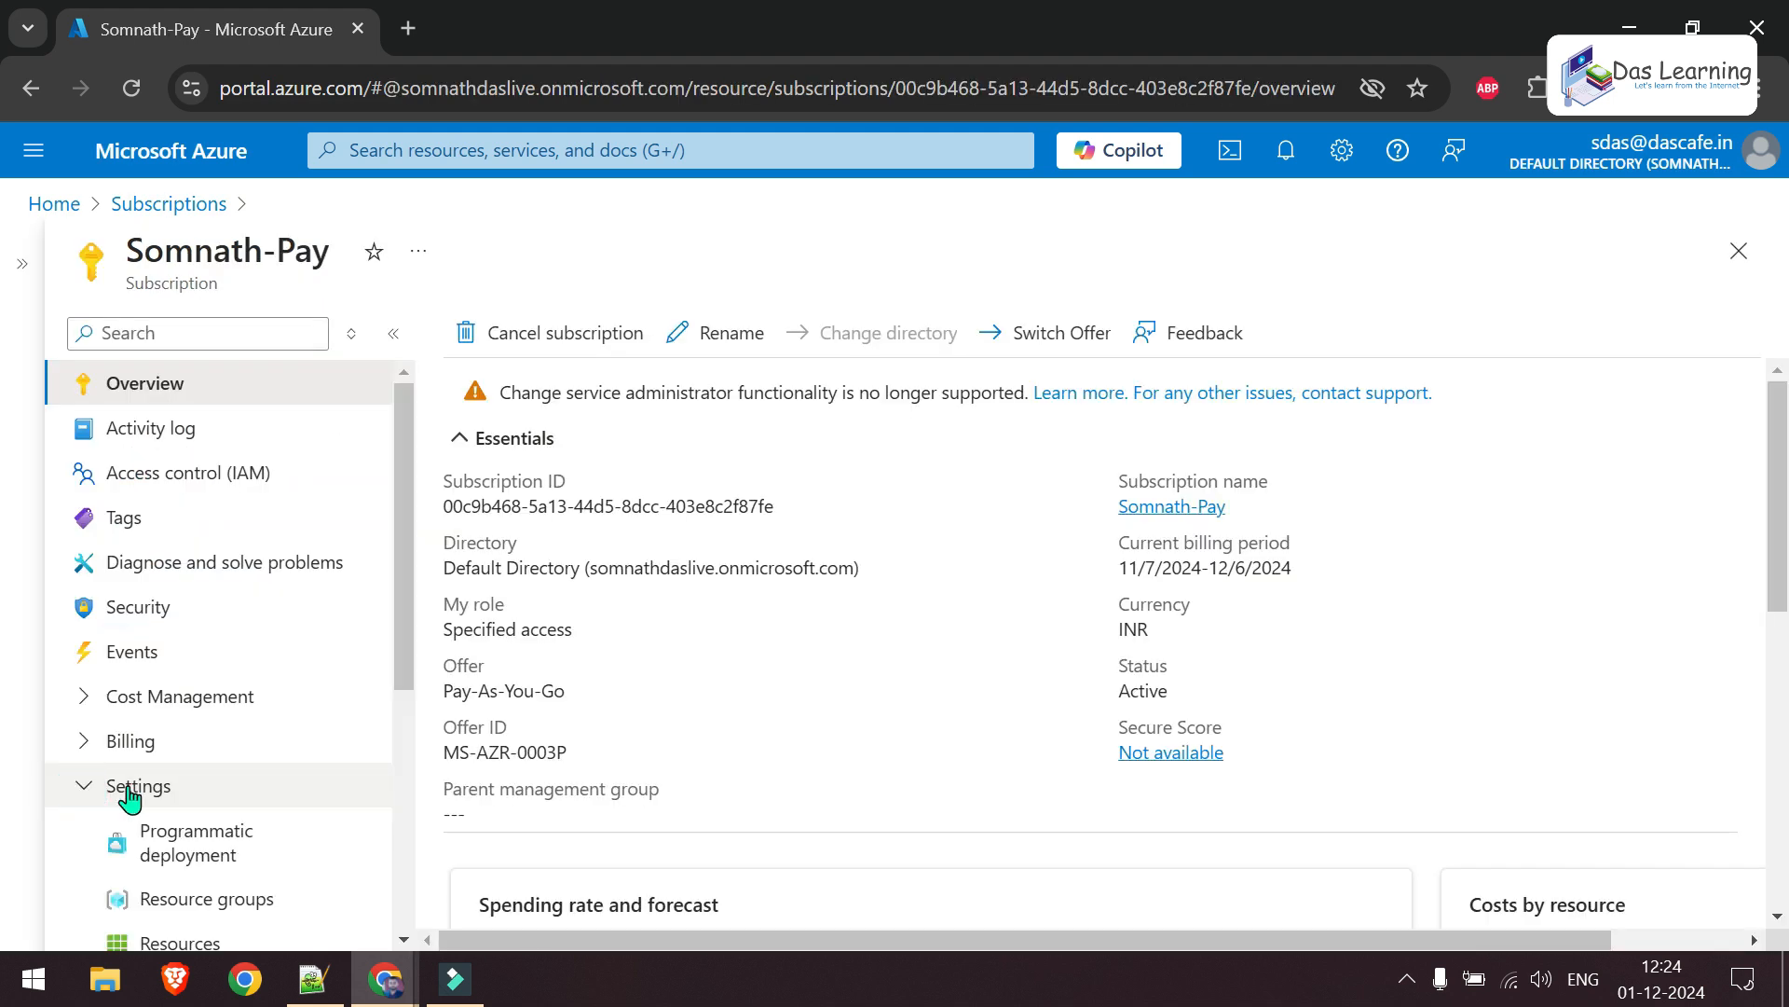
scroll(221, 675, "down", 3)
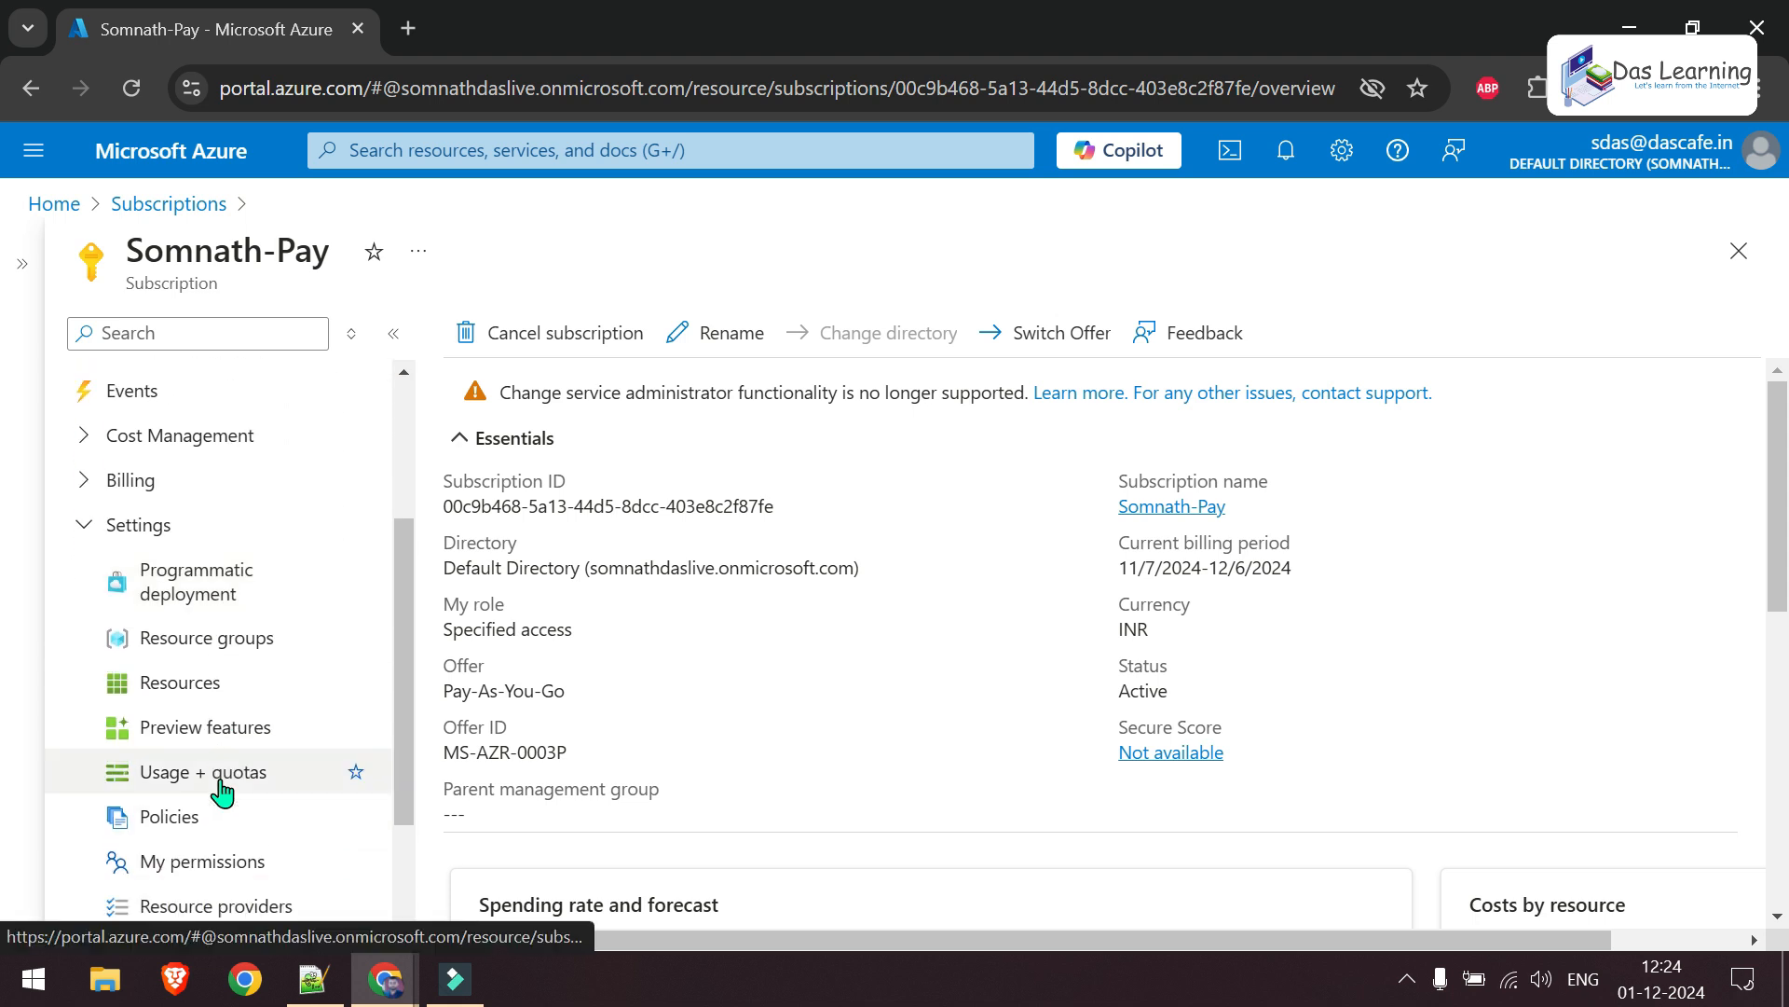
left_click(220, 658)
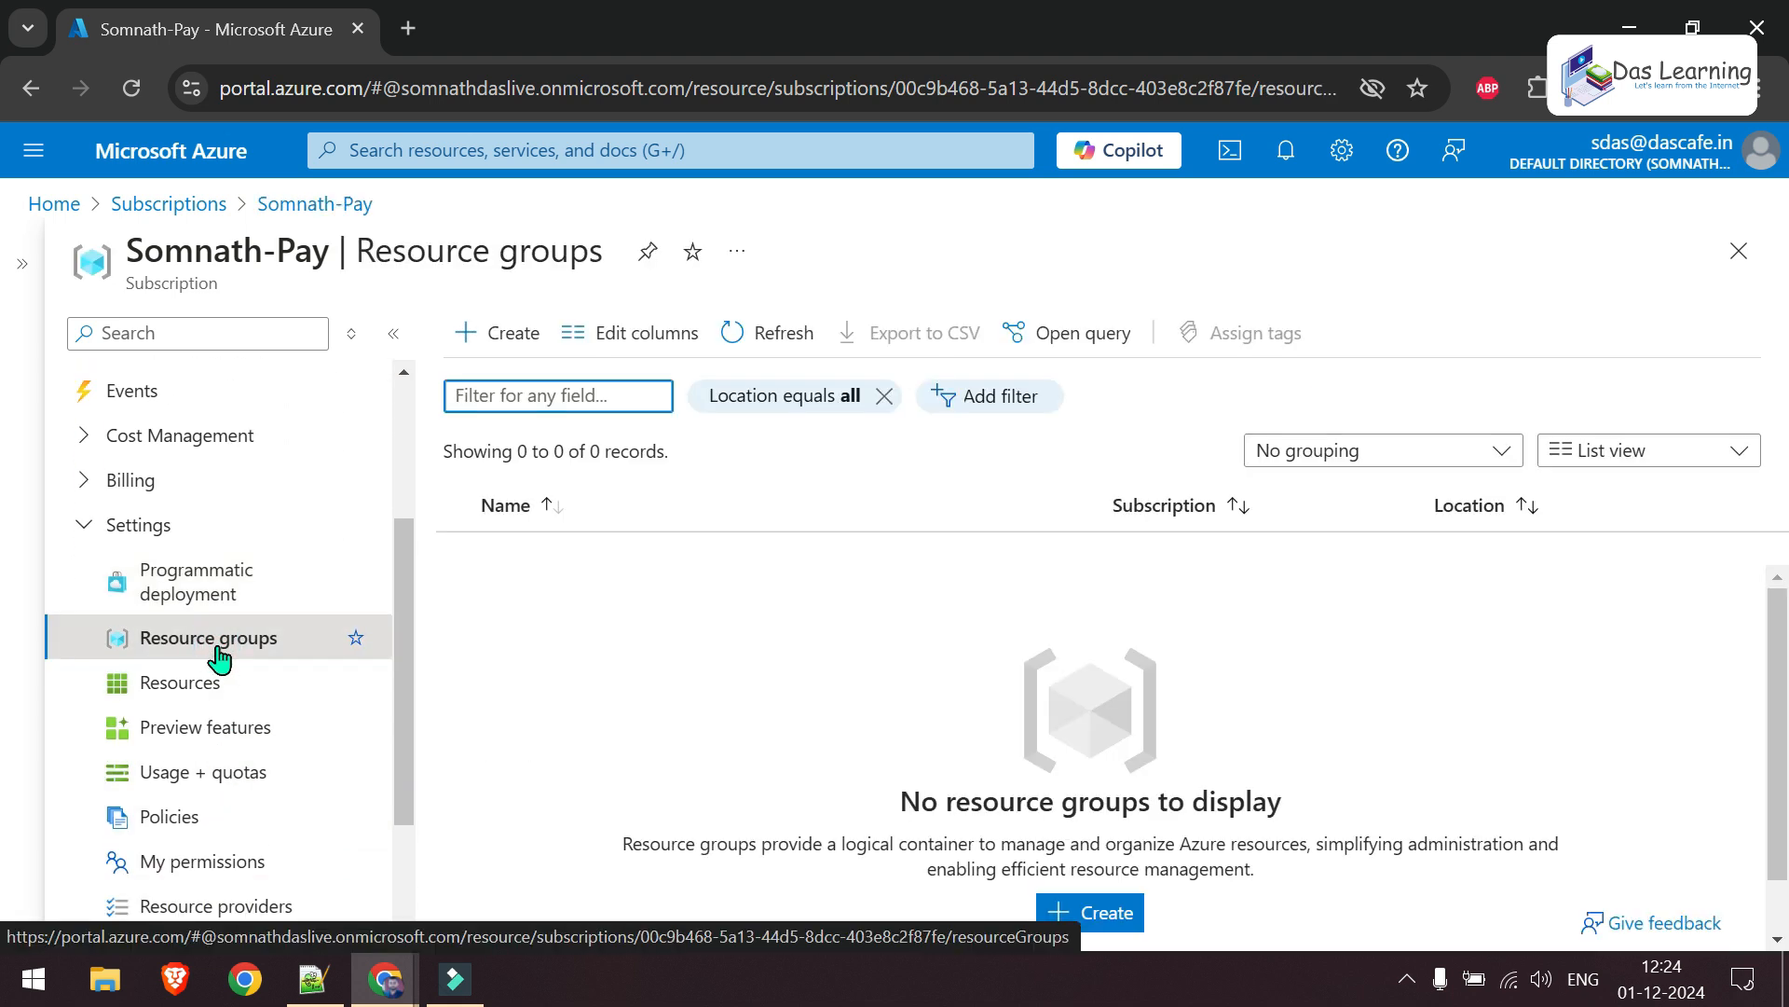
Step: Create resource group test-rg-dascafe in East US
scroll(583, 663, "down", 2)
left_click(1064, 853)
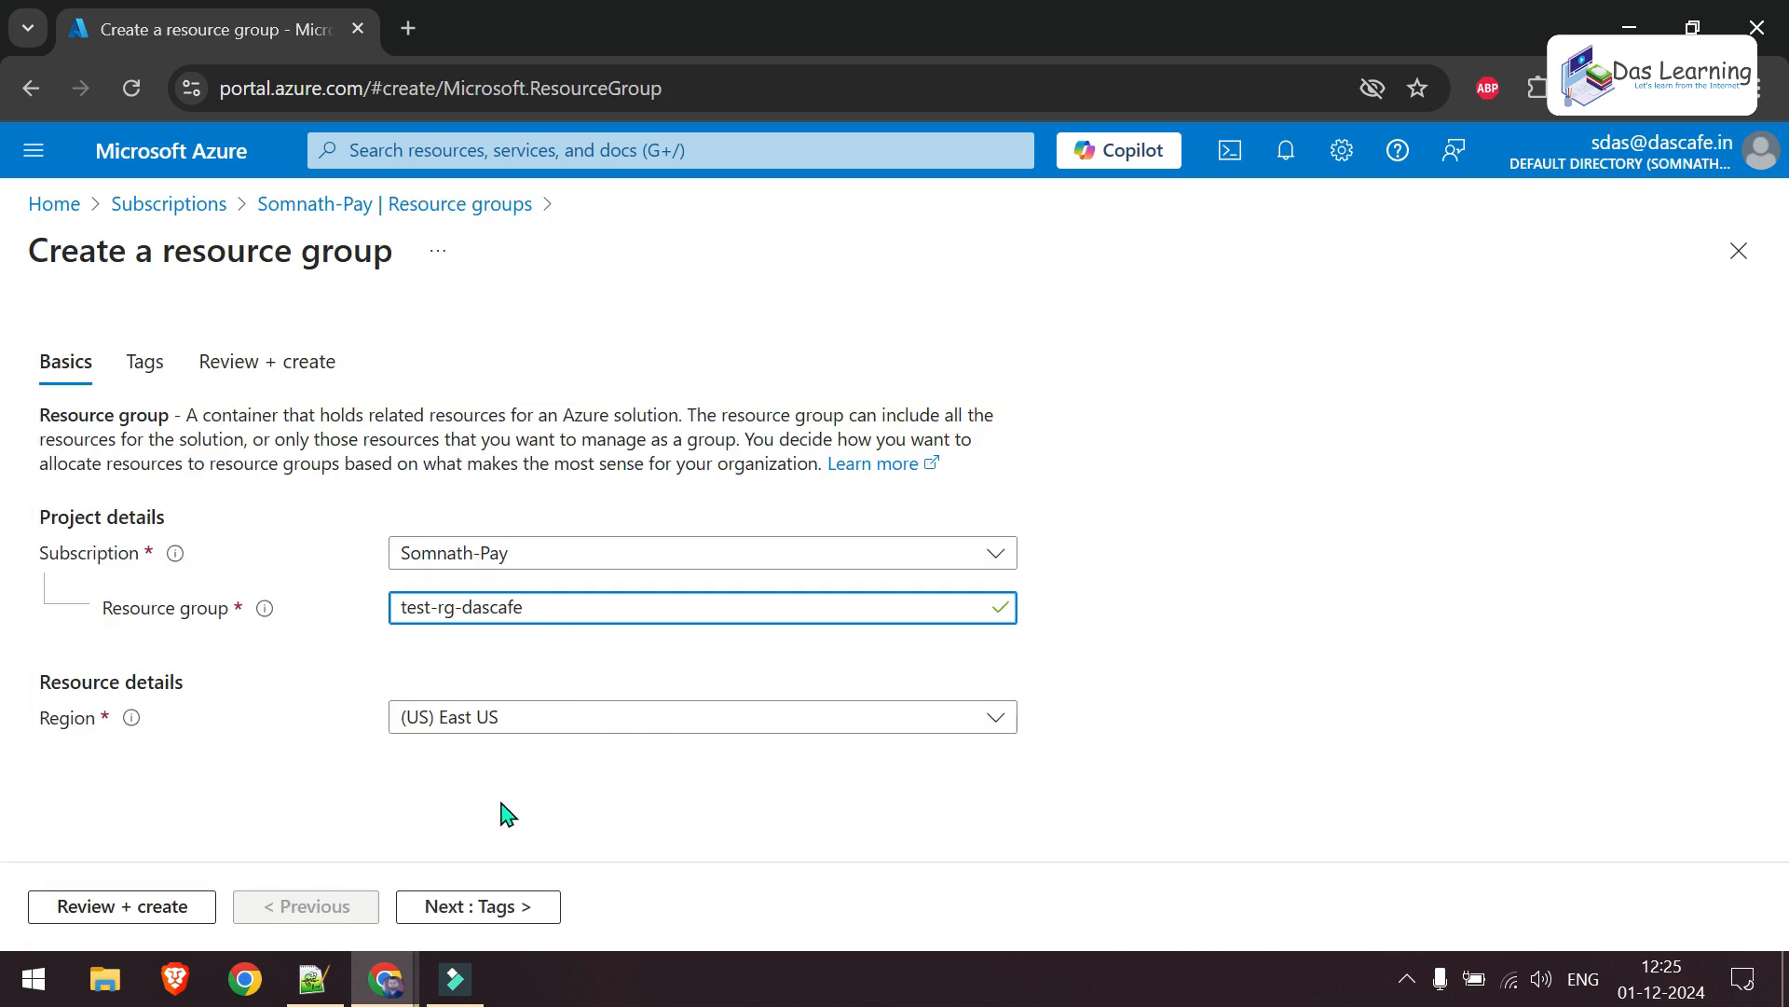
left_click(152, 912)
left_click(96, 909)
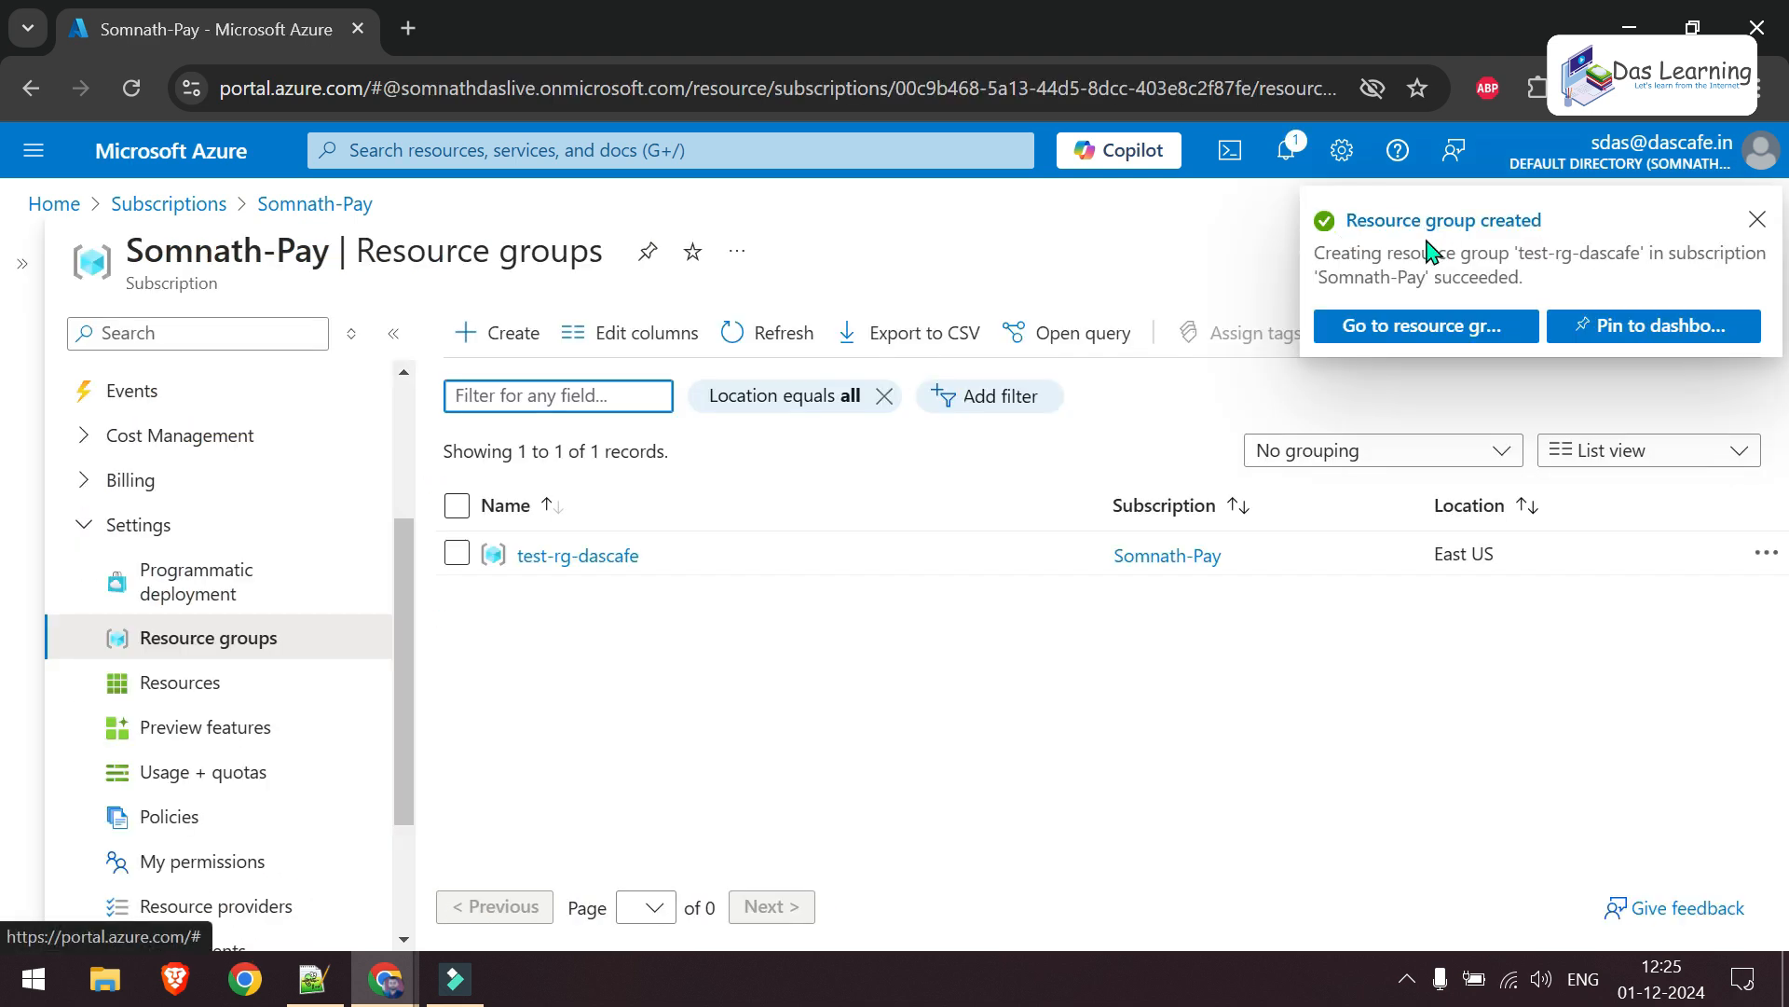
Step: Select the new test-rg-dascafe resource group, then switch to the admin's Access control (IAM) window
left_click(662, 561)
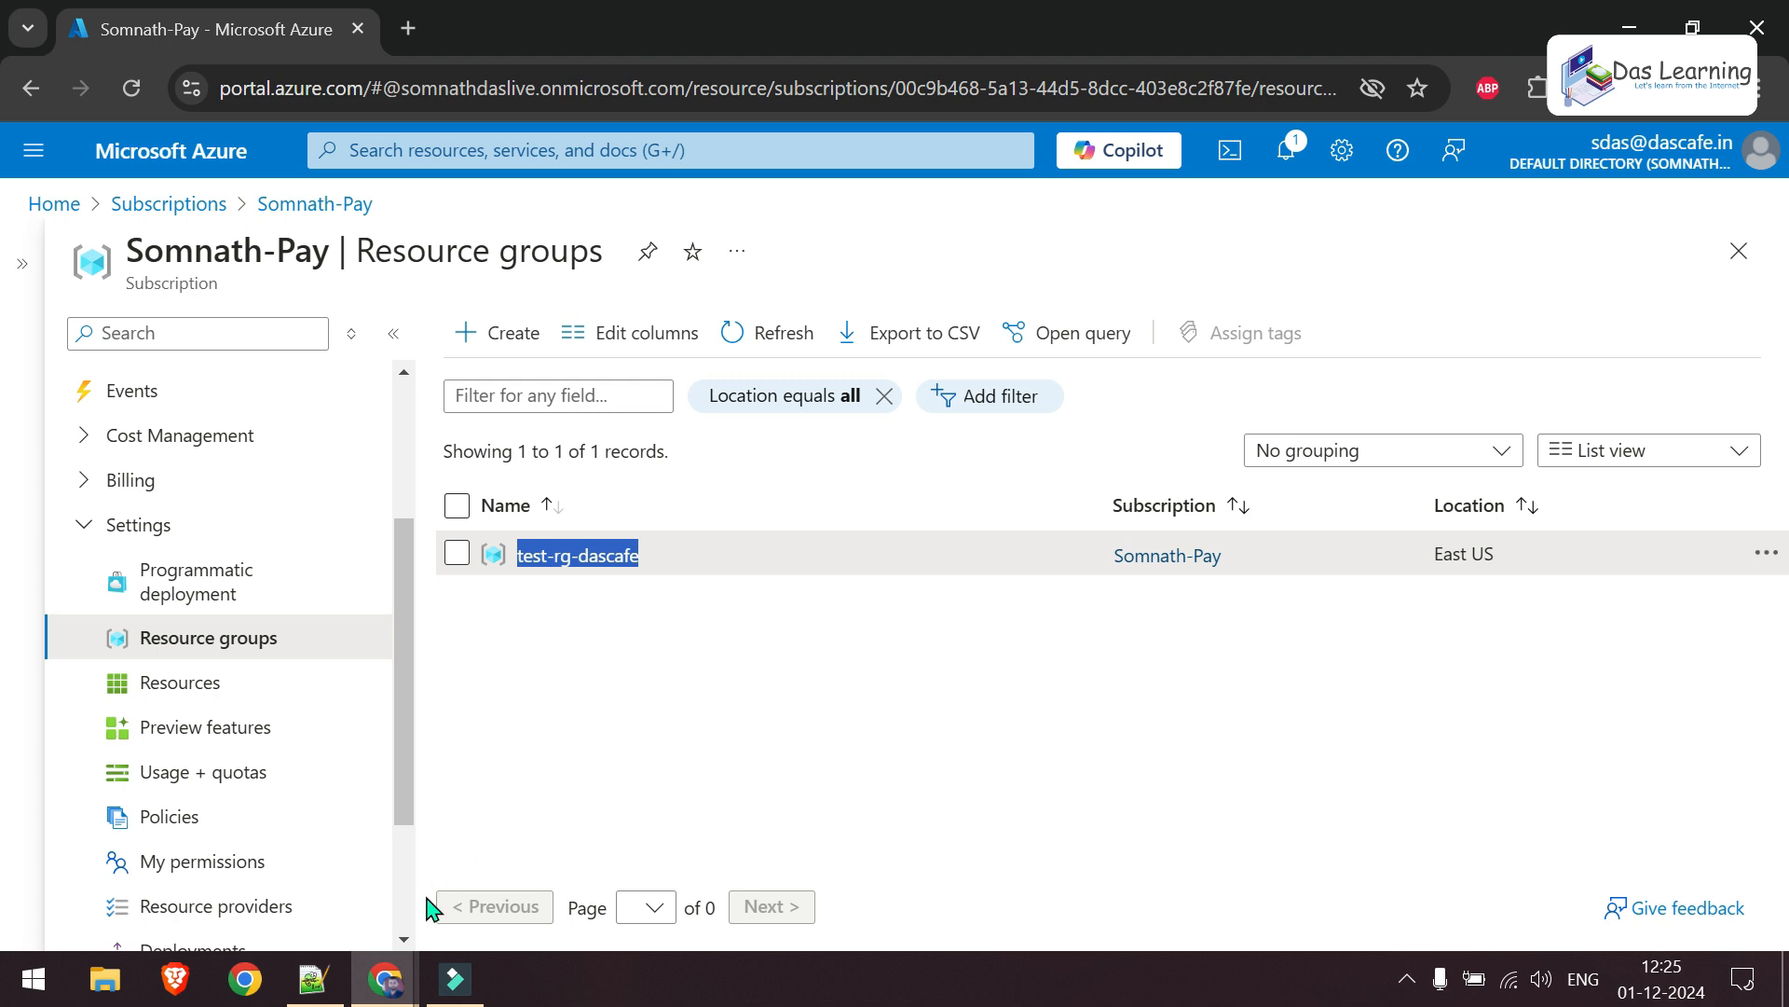
mouse_move(379, 995)
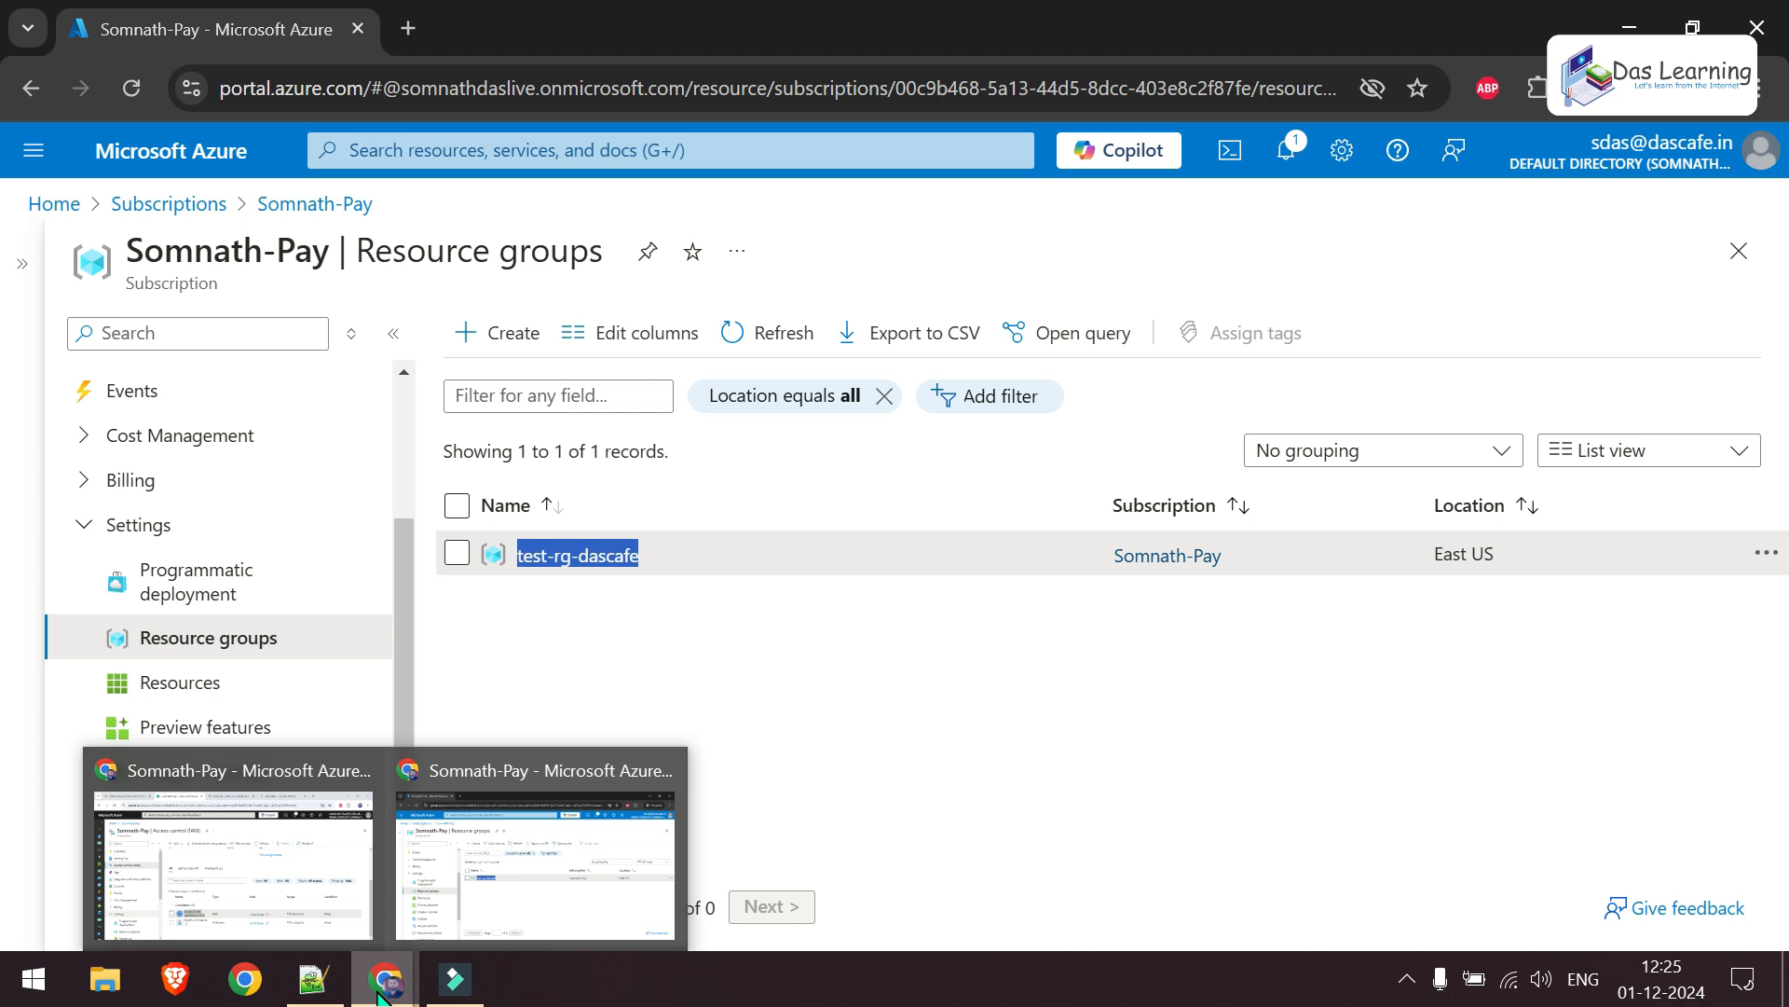
left_click(359, 894)
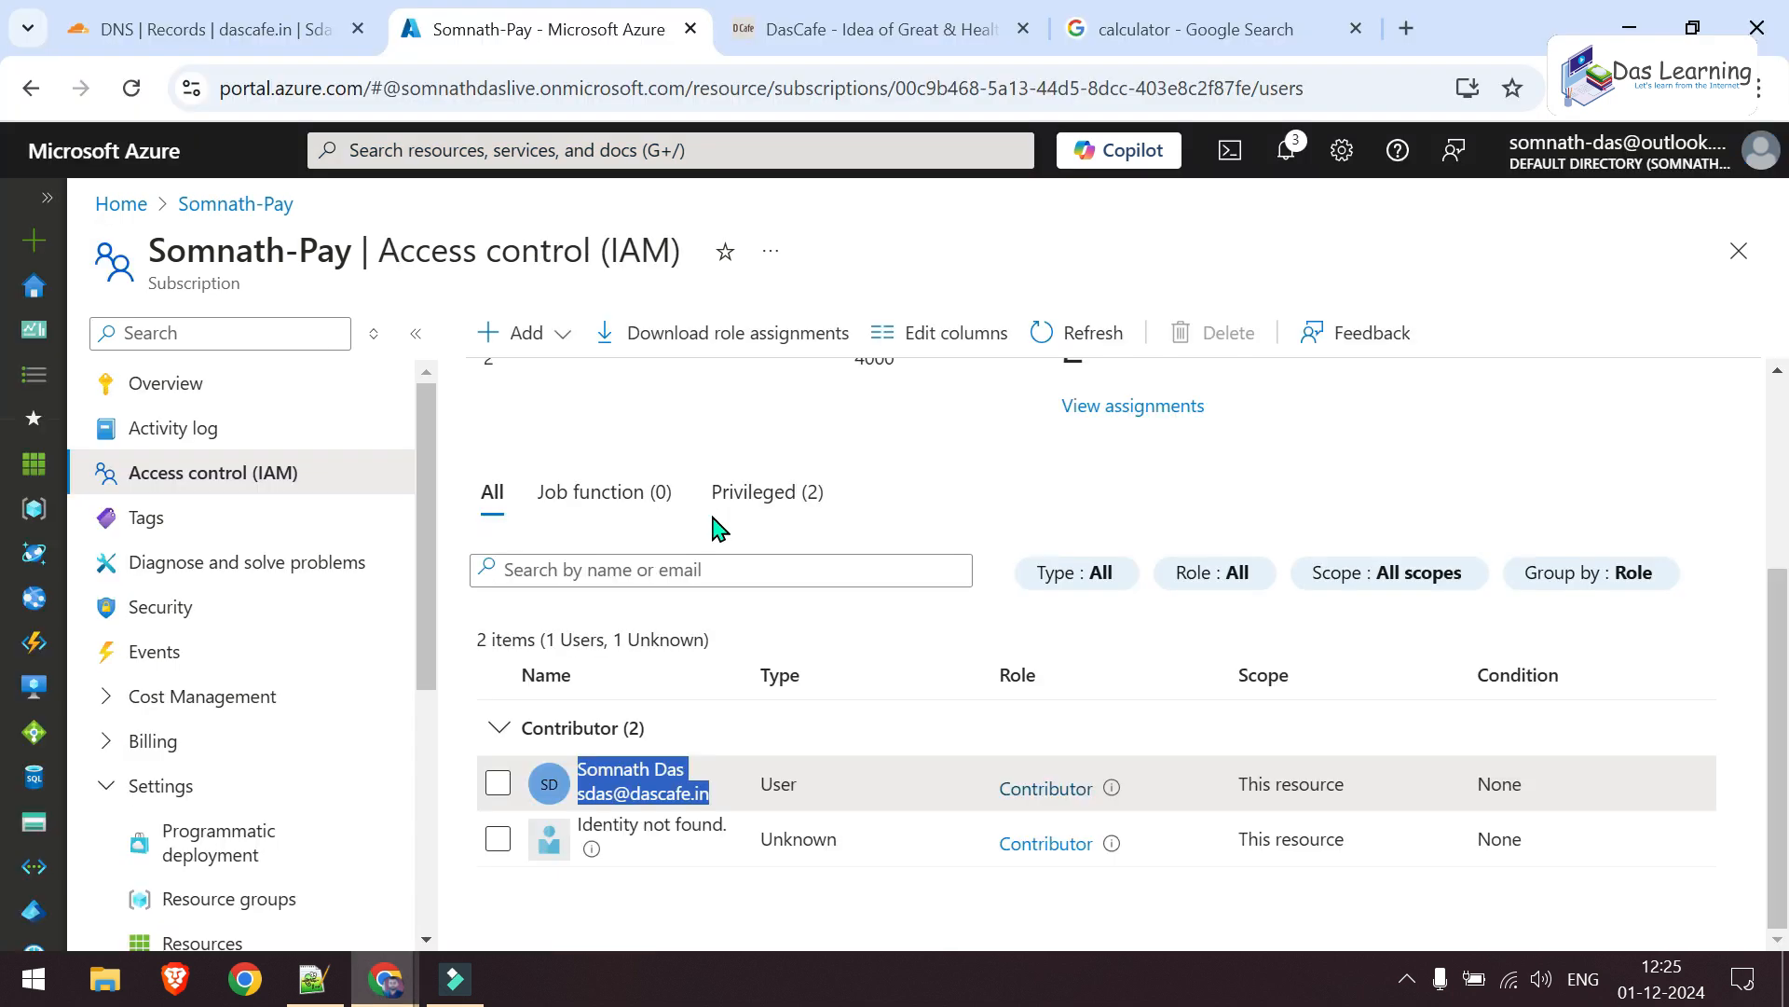